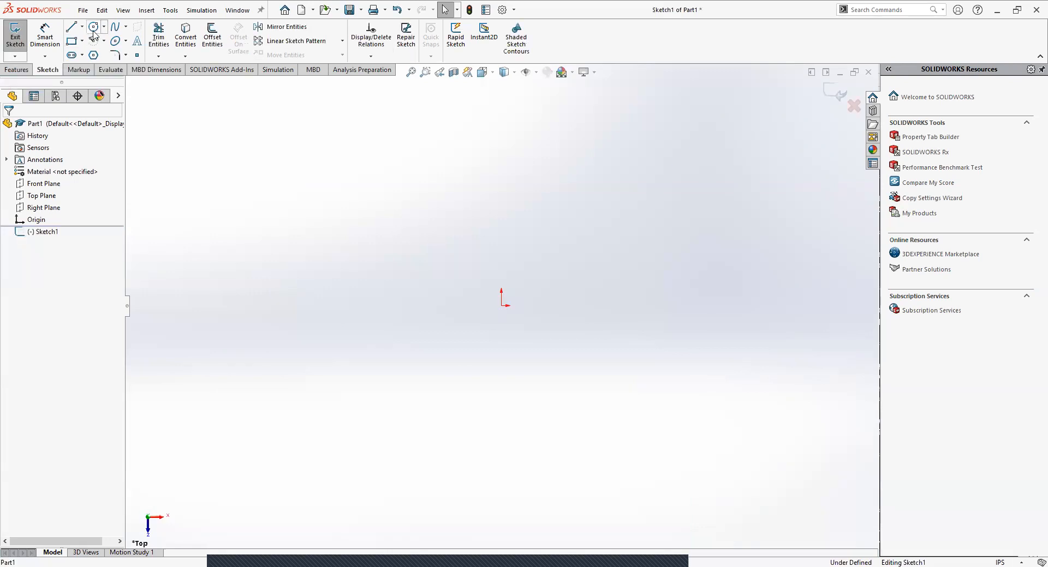
# Sketch a circle centred on the origin and set its diameter to 1.5 in
pyautogui.click(502, 306)
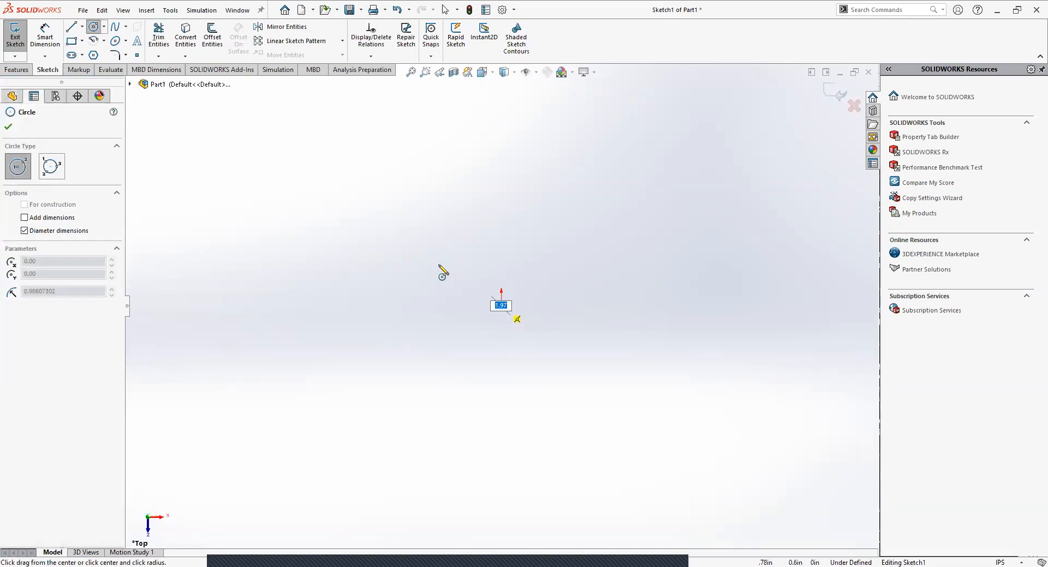
pyautogui.click(434, 270)
pyautogui.click(46, 39)
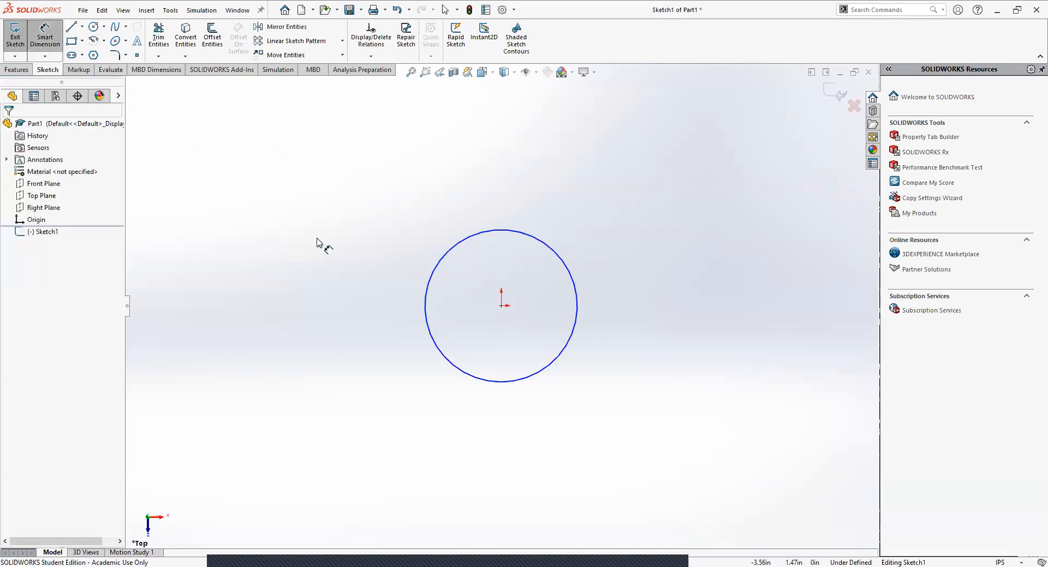
pyautogui.click(437, 346)
pyautogui.click(313, 355)
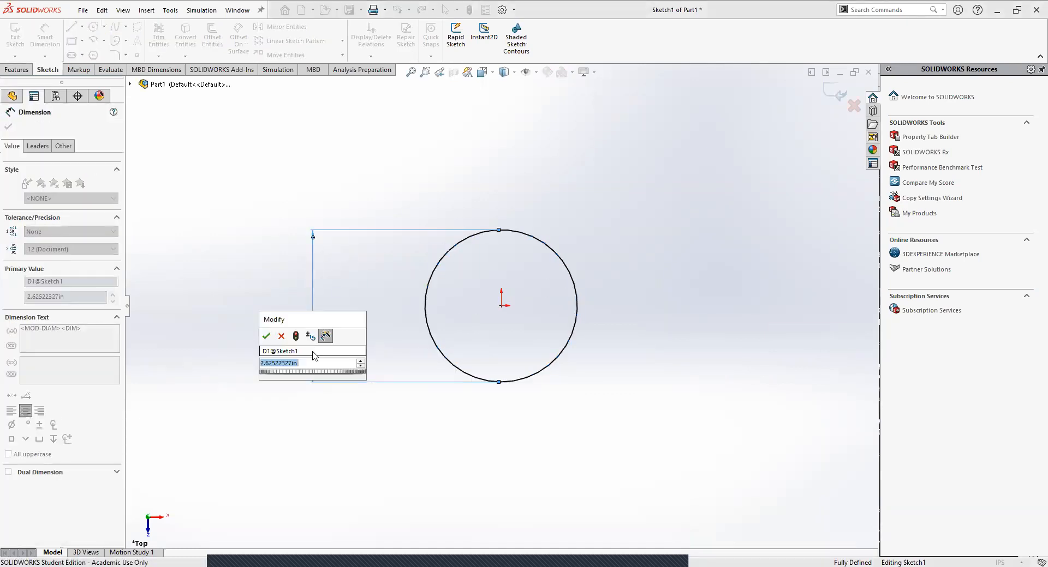
pyautogui.write('1.5')
pyautogui.press('Return')
pyautogui.click(8, 126)
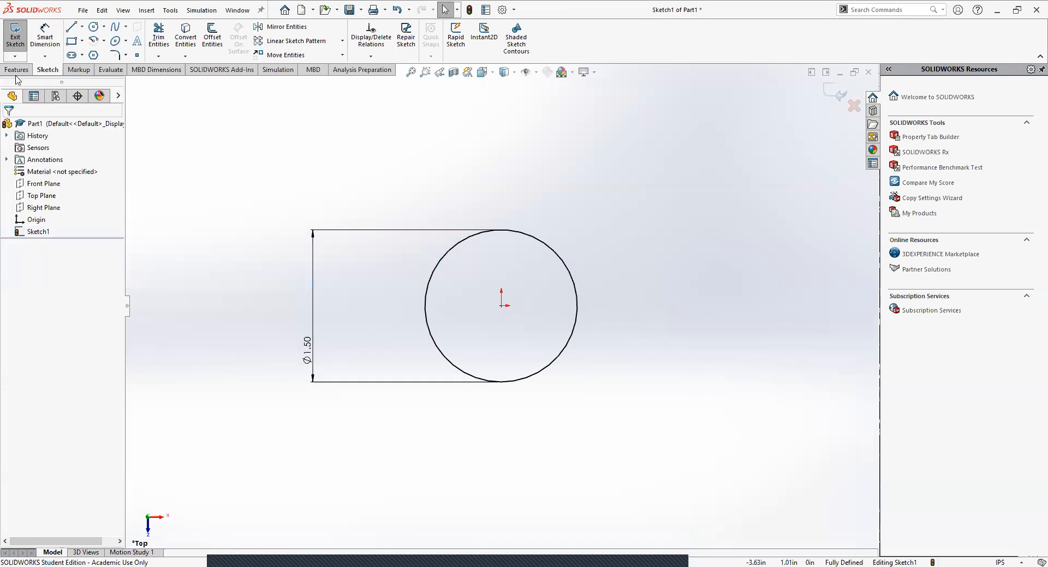
# Extrude the circle as a blind boss with a depth of 3 in
pyautogui.click(17, 70)
pyautogui.click(19, 34)
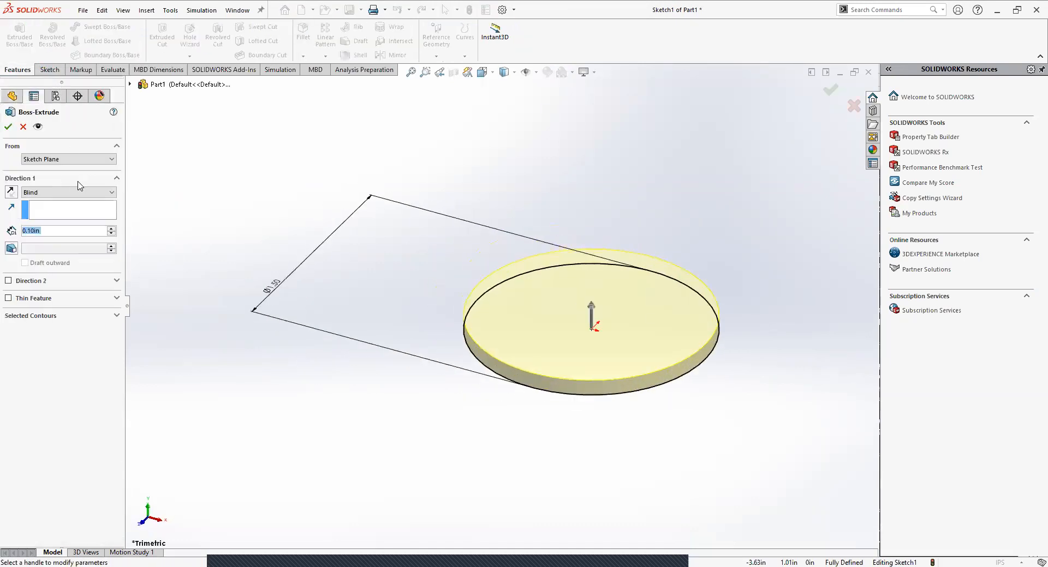
pyautogui.write('3.')
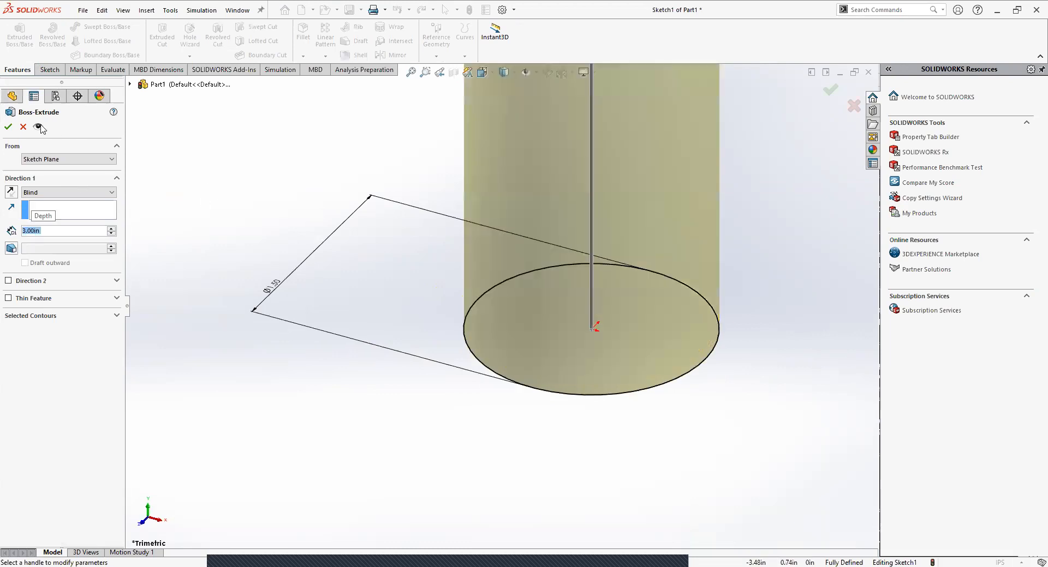
pyautogui.press('Return')
# Create a reference axis through the centre of the cylinder from its cylindrical face
pyautogui.scroll(2, 387, 224)
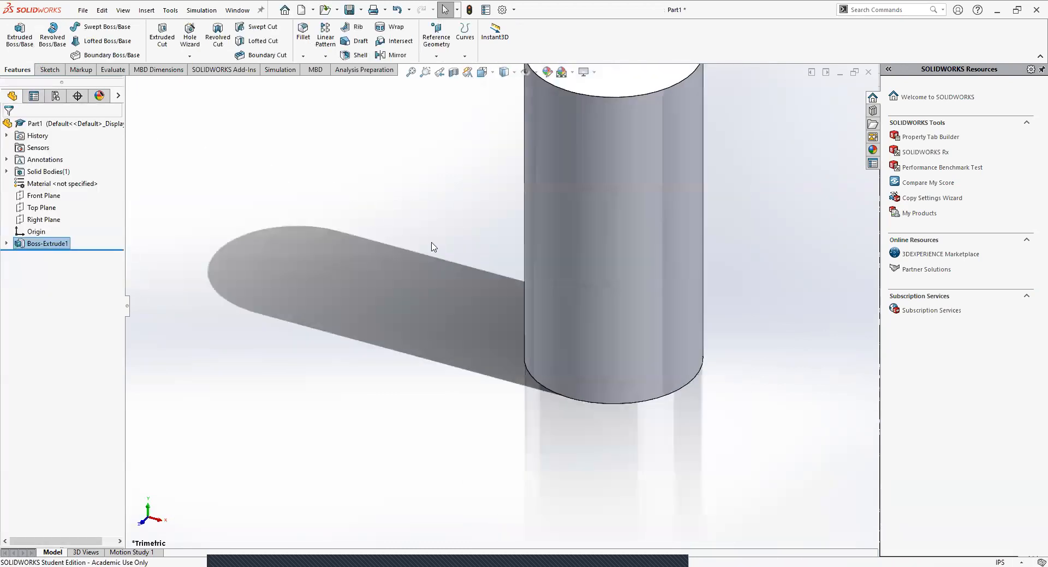
pyautogui.moveTo(519, 275); pyautogui.dragTo(551, 206, button='middle')
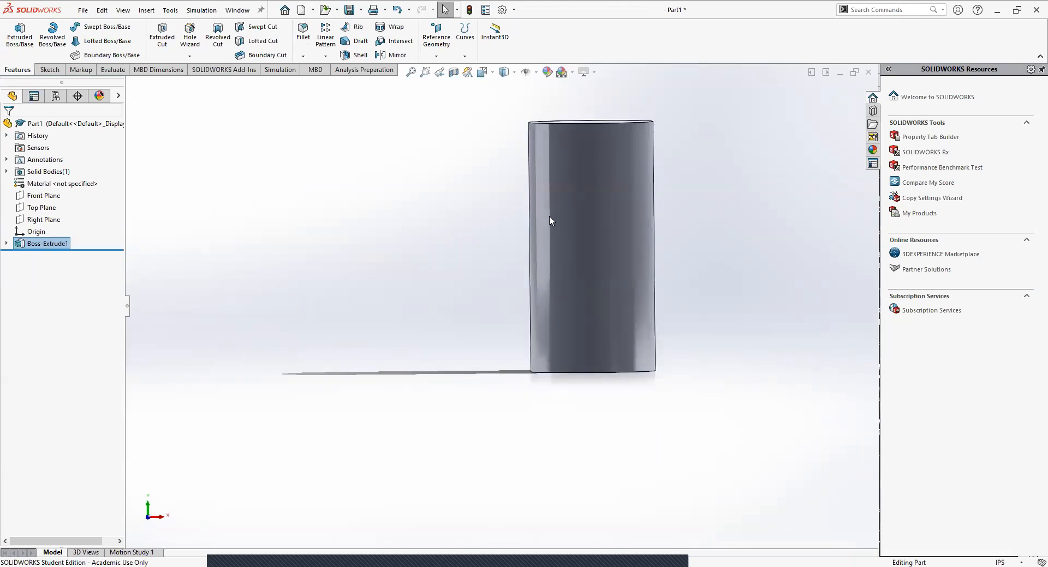
pyautogui.moveTo(631, 214); pyautogui.dragTo(640, 274, button='middle')
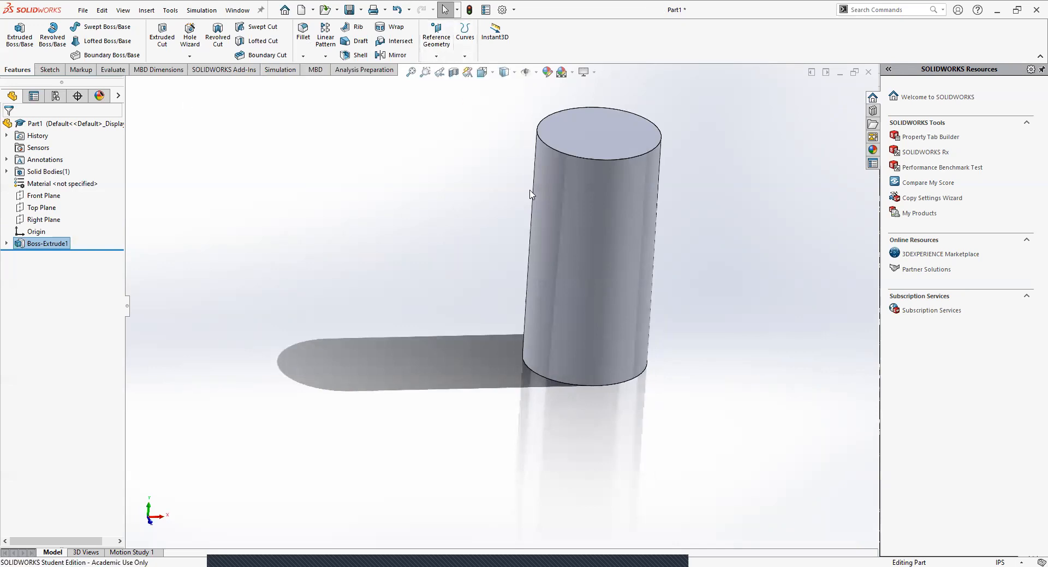
pyautogui.click(437, 56)
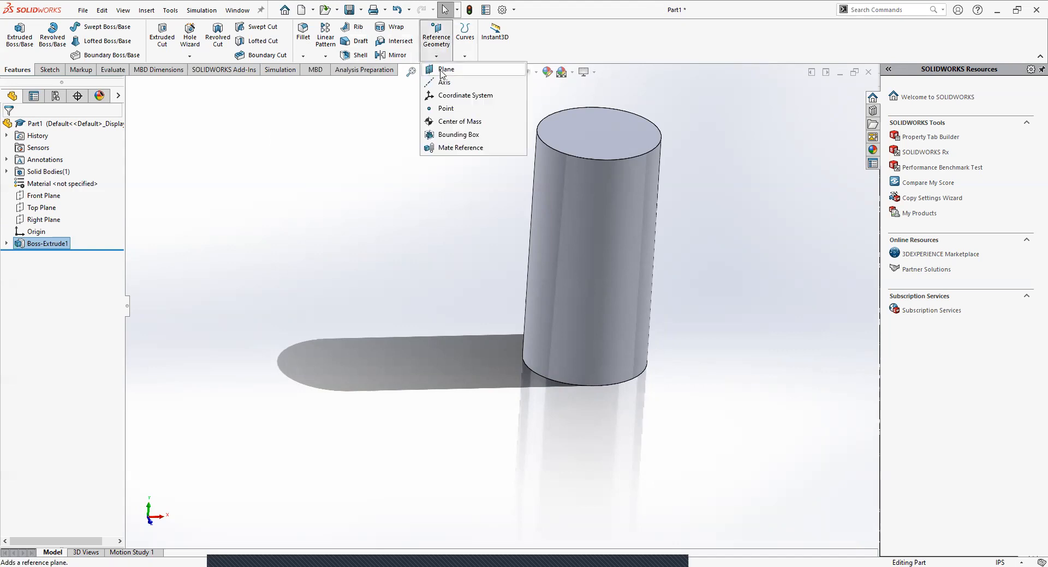
pyautogui.click(444, 83)
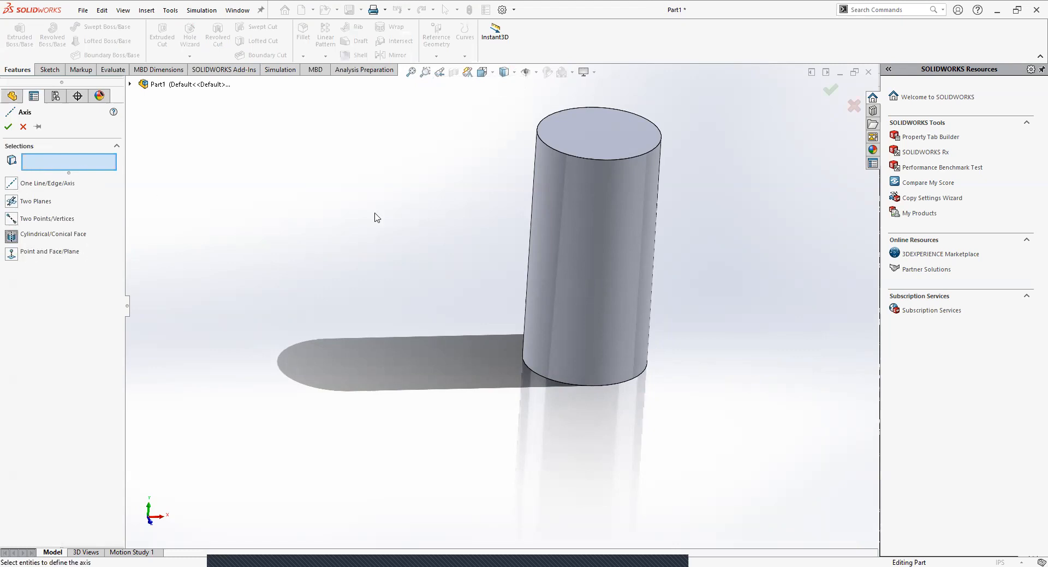
pyautogui.click(573, 220)
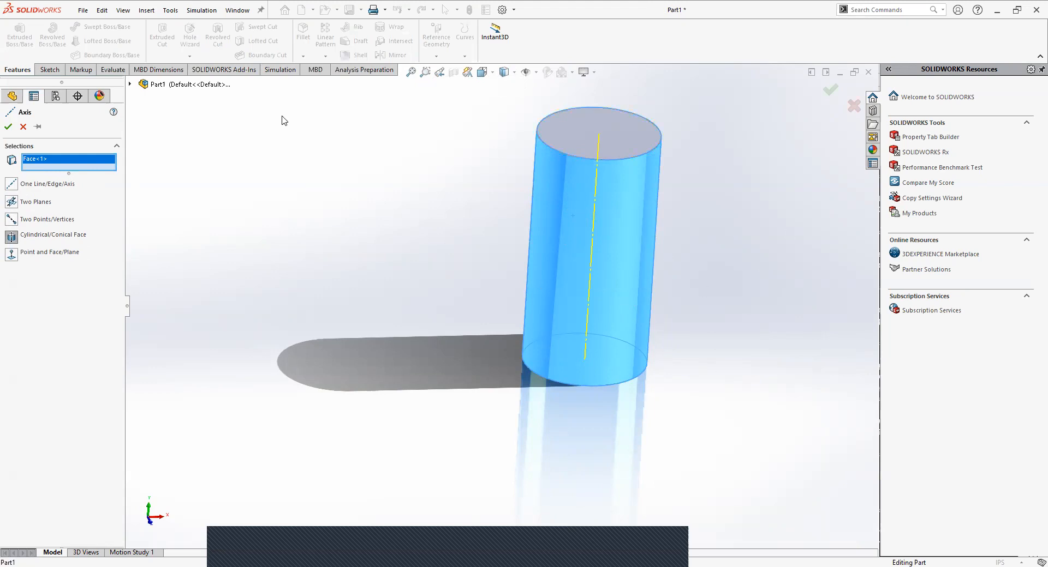
pyautogui.click(10, 127)
pyautogui.moveTo(468, 247); pyautogui.dragTo(446, 218, button='middle')
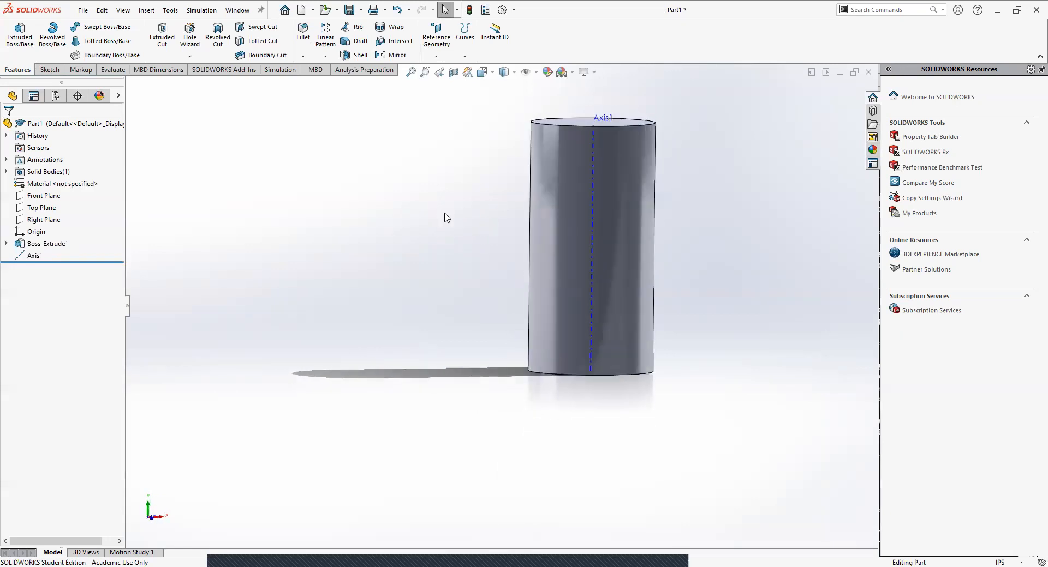
pyautogui.click(611, 230)
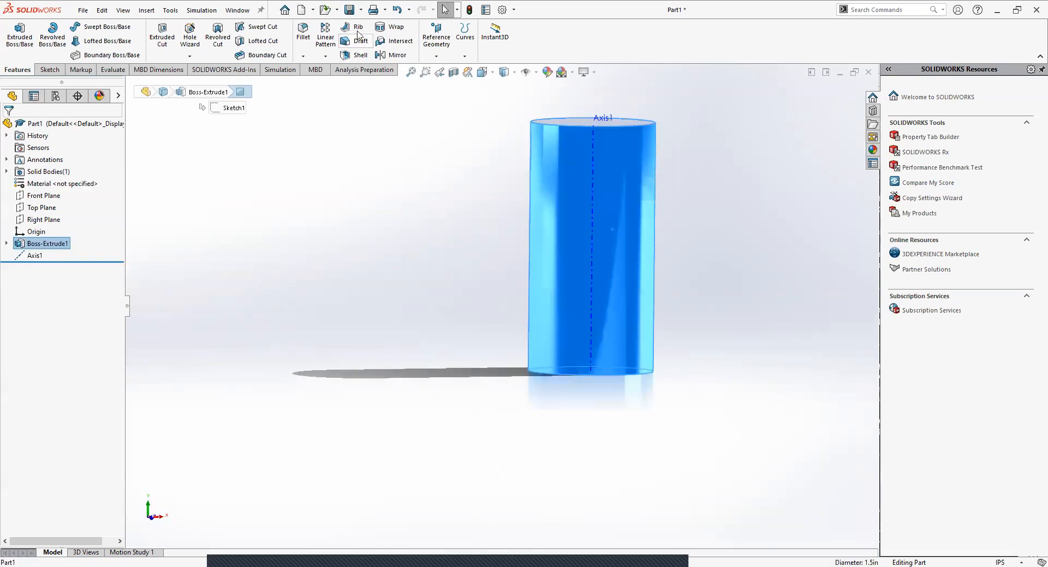
pyautogui.click(436, 56)
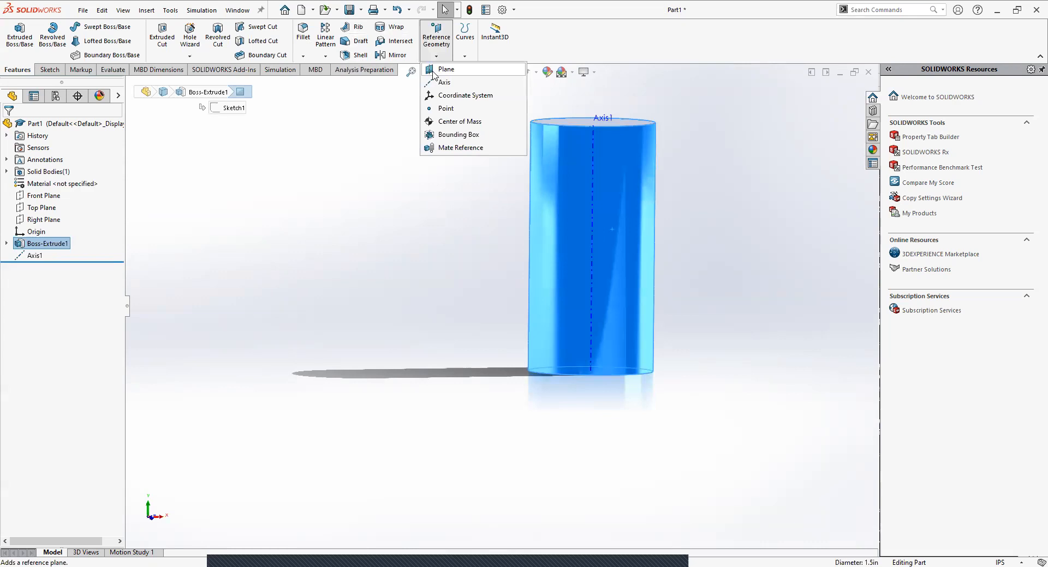
pyautogui.click(433, 72)
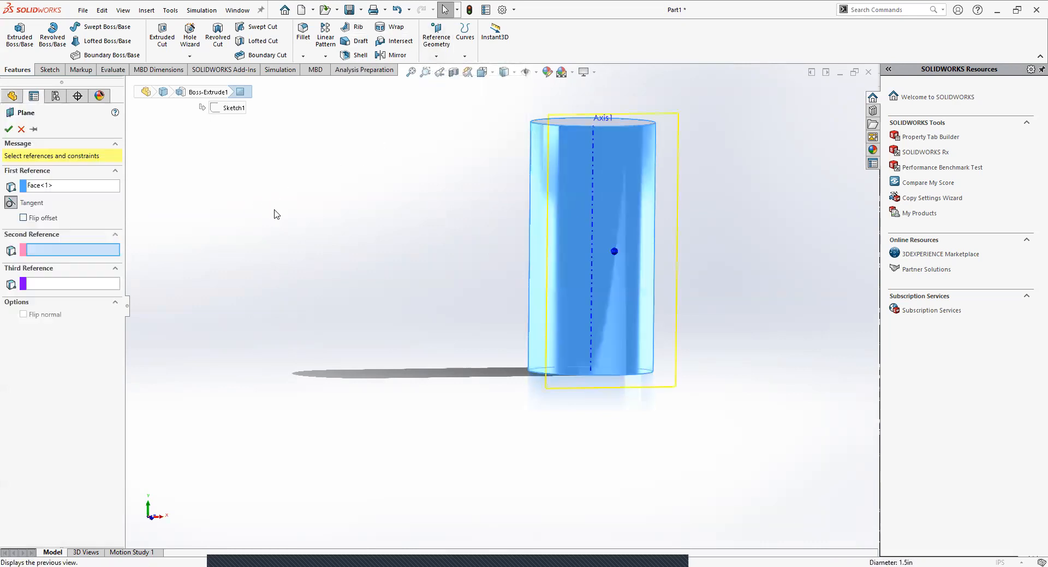
pyautogui.moveTo(255, 256); pyautogui.dragTo(240, 191, button='middle')
pyautogui.moveTo(570, 197)
pyautogui.mouseDown(button='middle')
pyautogui.moveTo(526, 223)
pyautogui.moveTo(501, 222)
pyautogui.moveTo(584, 197)
pyautogui.mouseUp(button='middle')
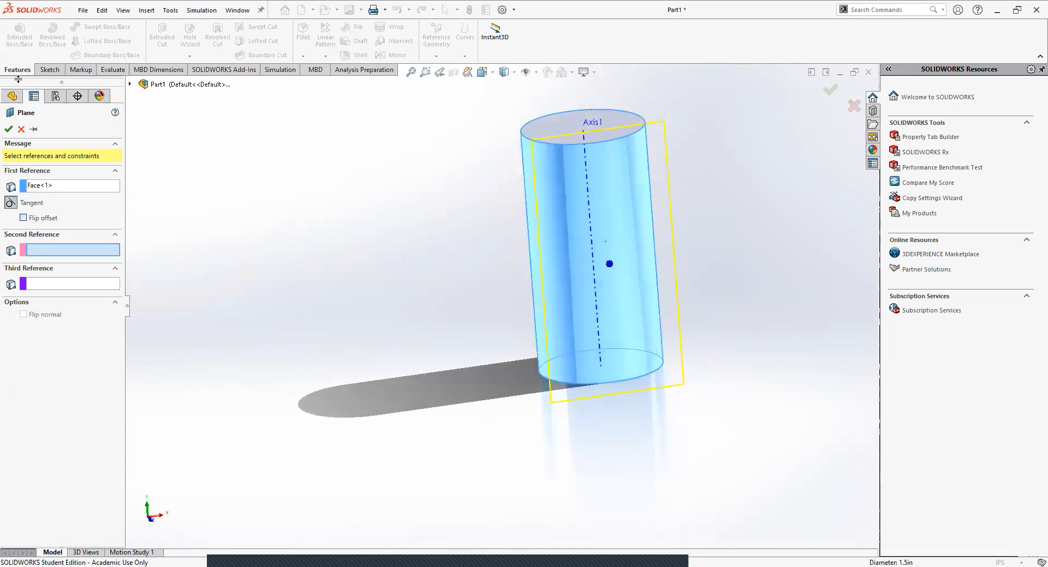
pyautogui.click(21, 129)
pyautogui.click(544, 257)
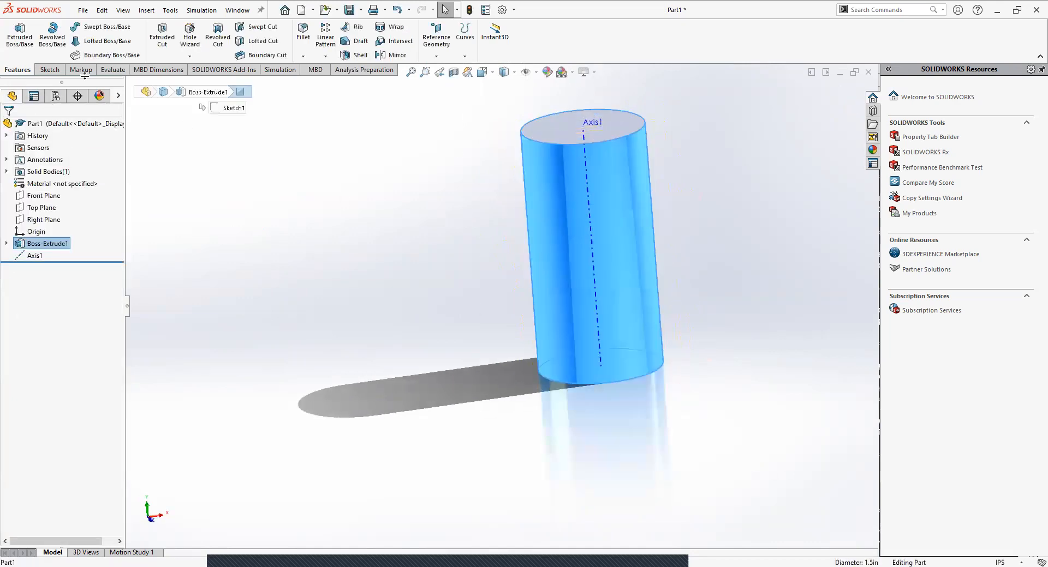
pyautogui.click(48, 69)
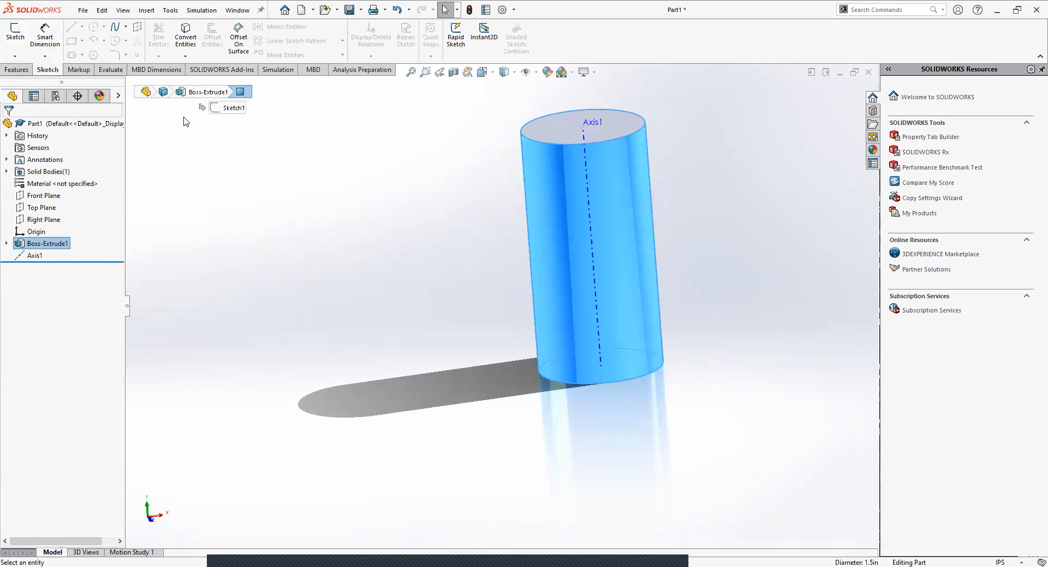
pyautogui.click(17, 69)
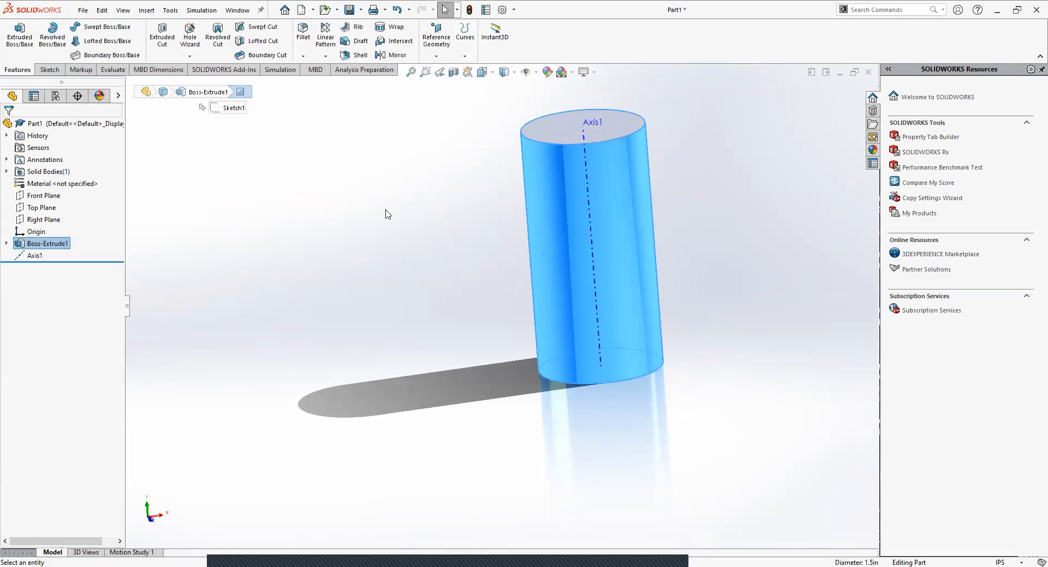
pyautogui.click(426, 226)
# Create a reference plane tangent to the cylindrical face and parallel to the Front Plane
pyautogui.click(444, 57)
pyautogui.click(447, 72)
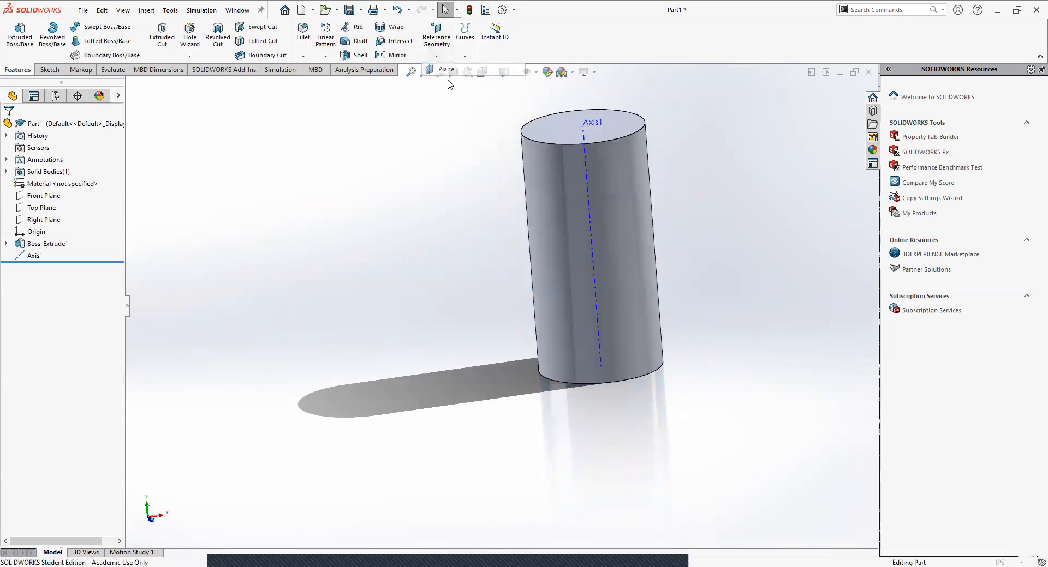
pyautogui.click(618, 224)
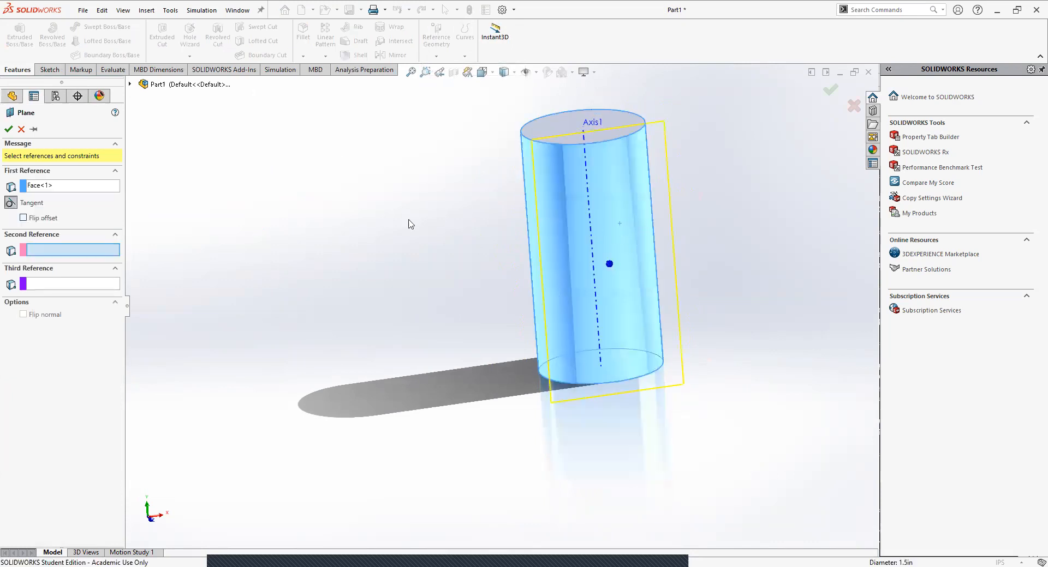
pyautogui.moveTo(540, 304); pyautogui.dragTo(511, 306, button='middle')
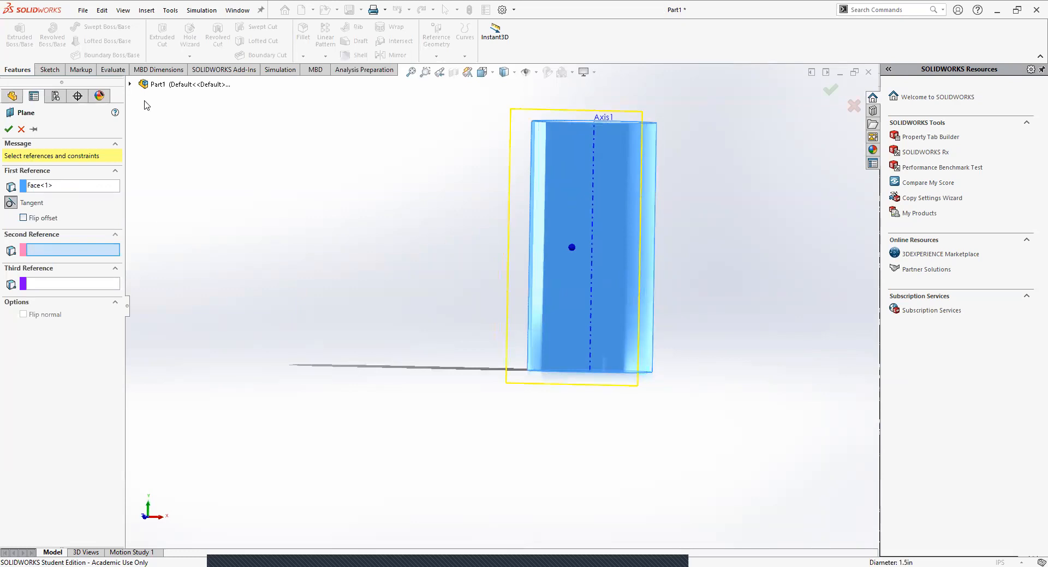
pyautogui.click(131, 85)
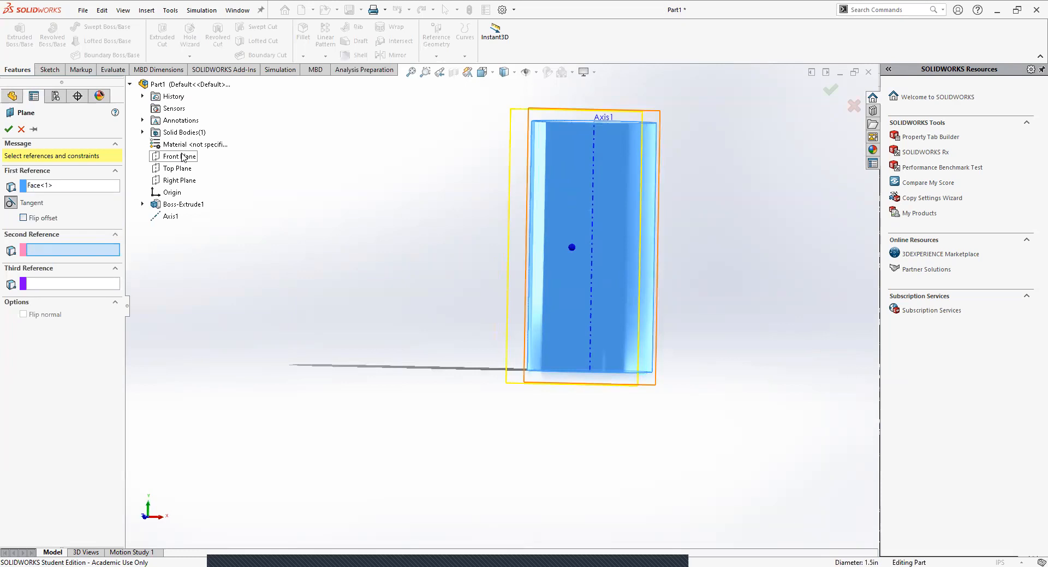
pyautogui.moveTo(455, 188); pyautogui.dragTo(422, 217, button='middle')
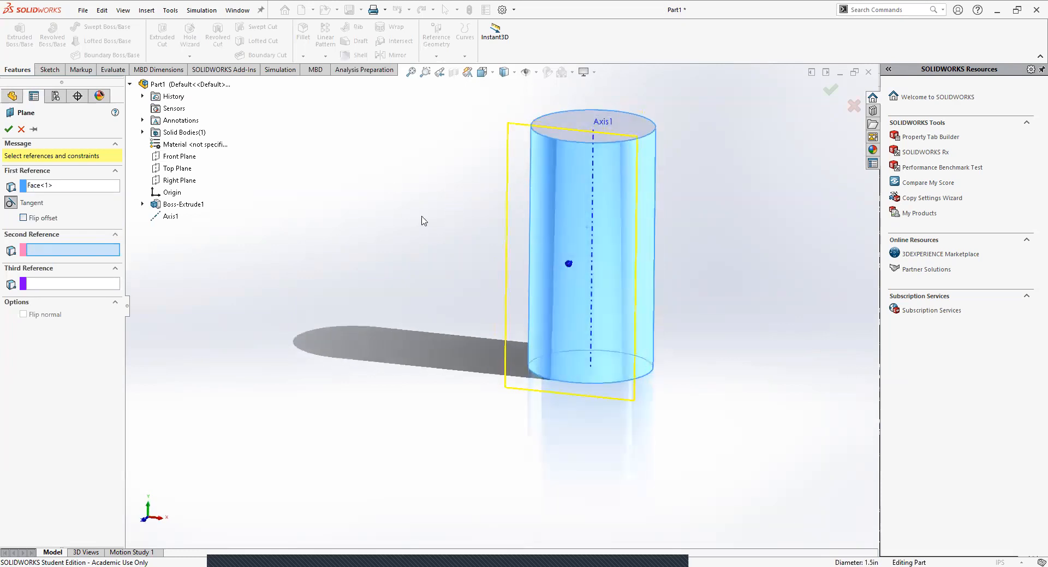
pyautogui.click(174, 158)
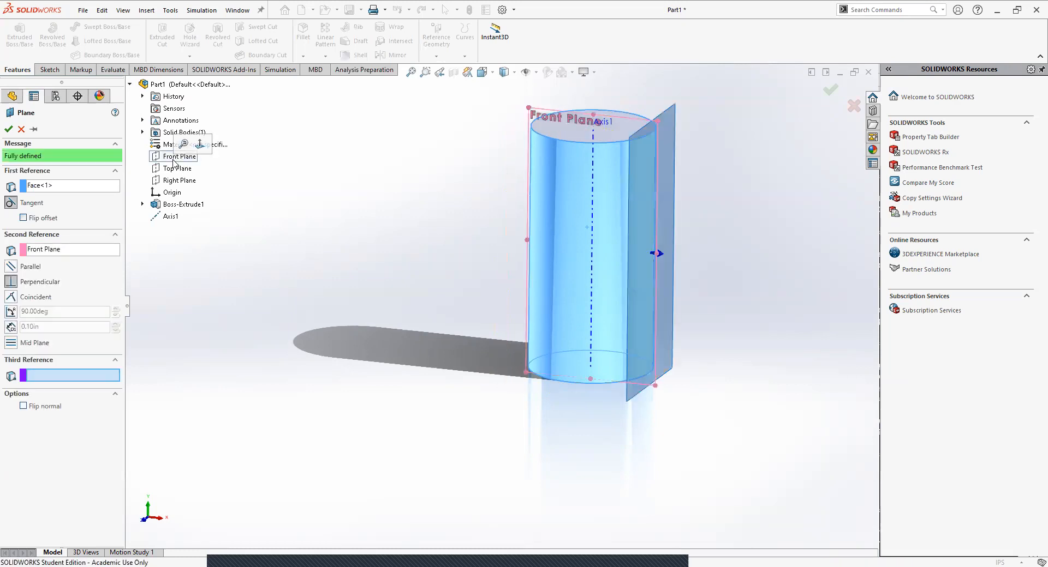
pyautogui.click(13, 269)
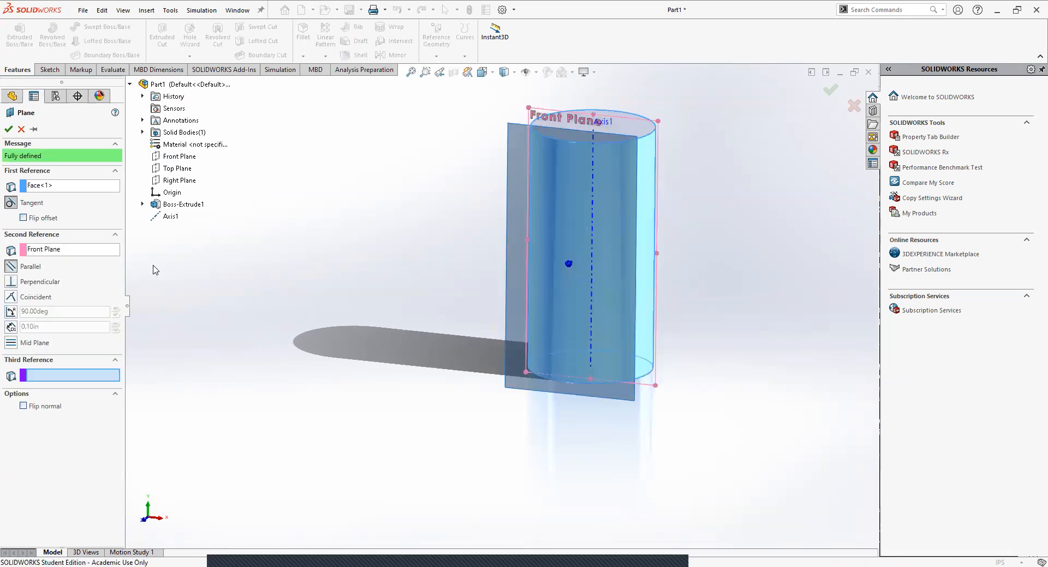
pyautogui.moveTo(320, 226); pyautogui.dragTo(455, 279, button='middle')
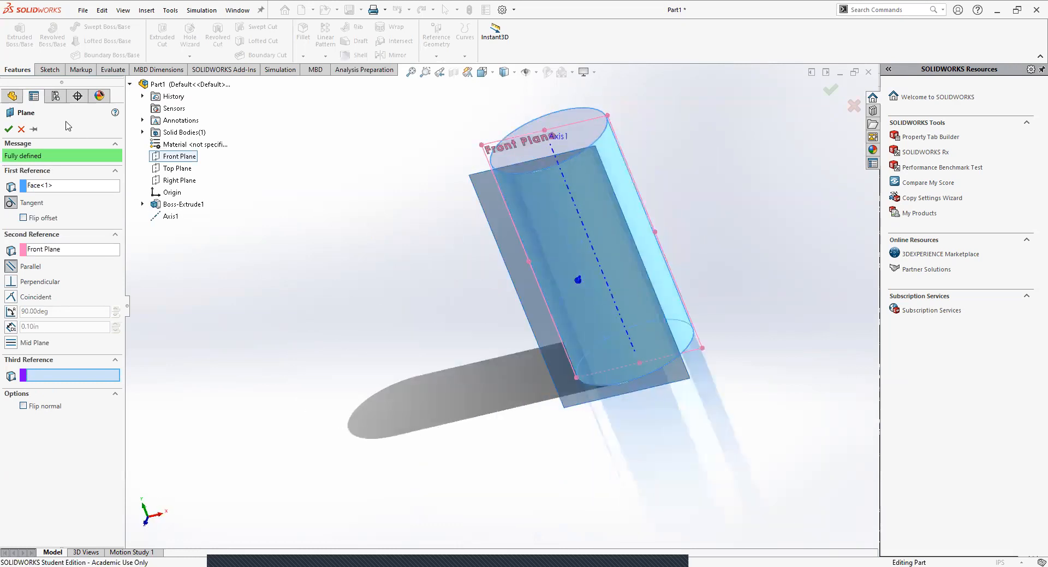
pyautogui.click(9, 130)
# Hide the reference axis running through the cylinder
pyautogui.moveTo(425, 338); pyautogui.dragTo(642, 245, button='middle')
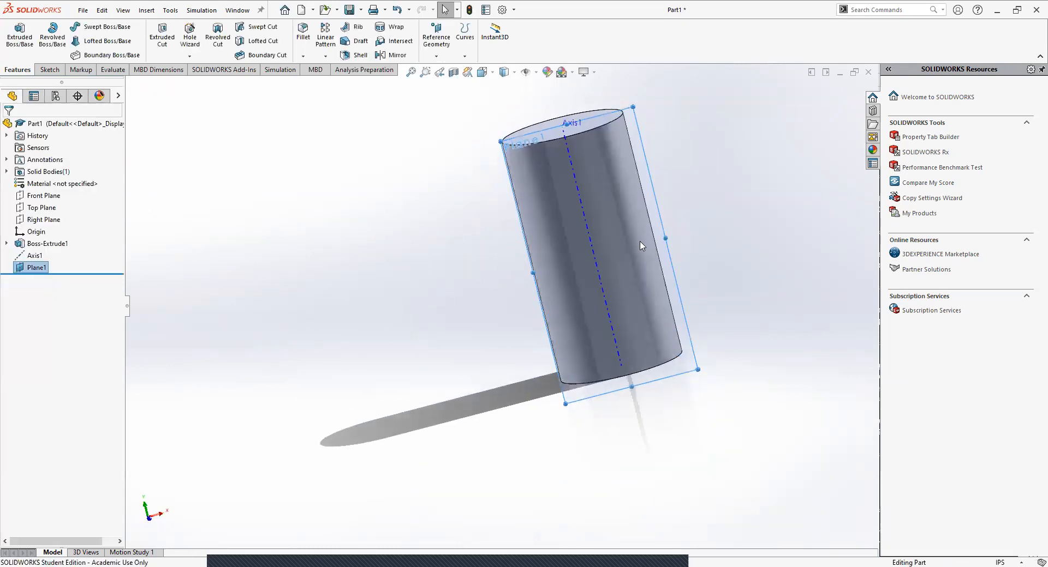
pyautogui.rightClick(28, 256)
pyautogui.click(36, 240)
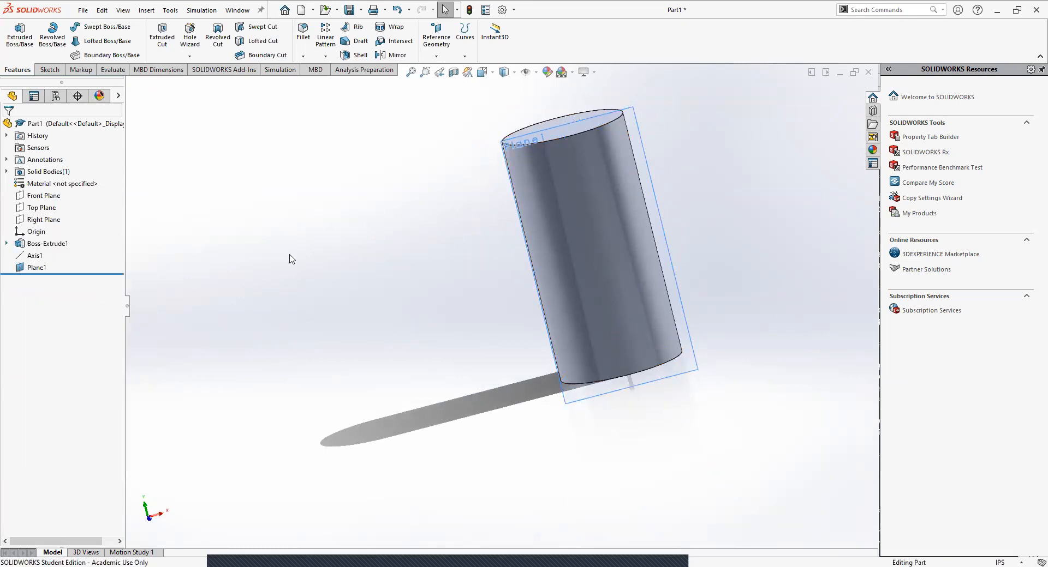
# Start a sketch on the tangent plane and draw a small circle near the cylinder's upper left edge
pyautogui.moveTo(456, 276); pyautogui.dragTo(495, 220, button='middle')
pyautogui.click(524, 148)
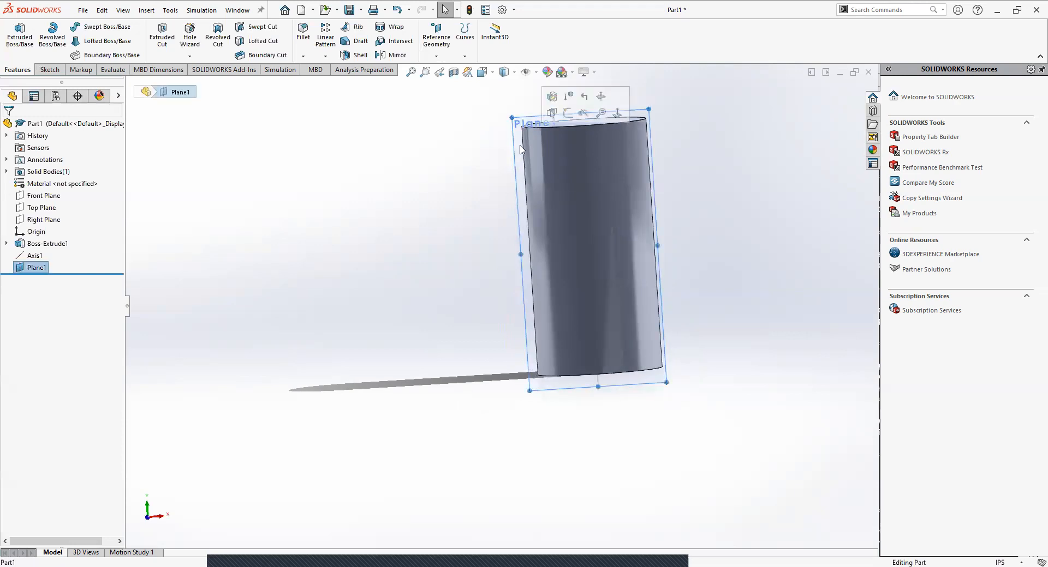
pyautogui.click(55, 70)
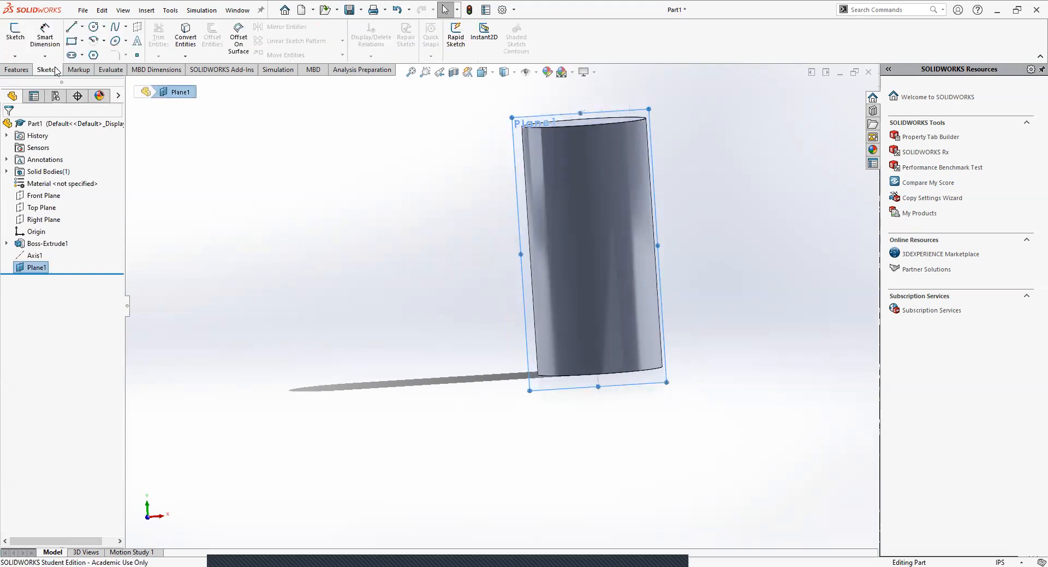
pyautogui.click(15, 32)
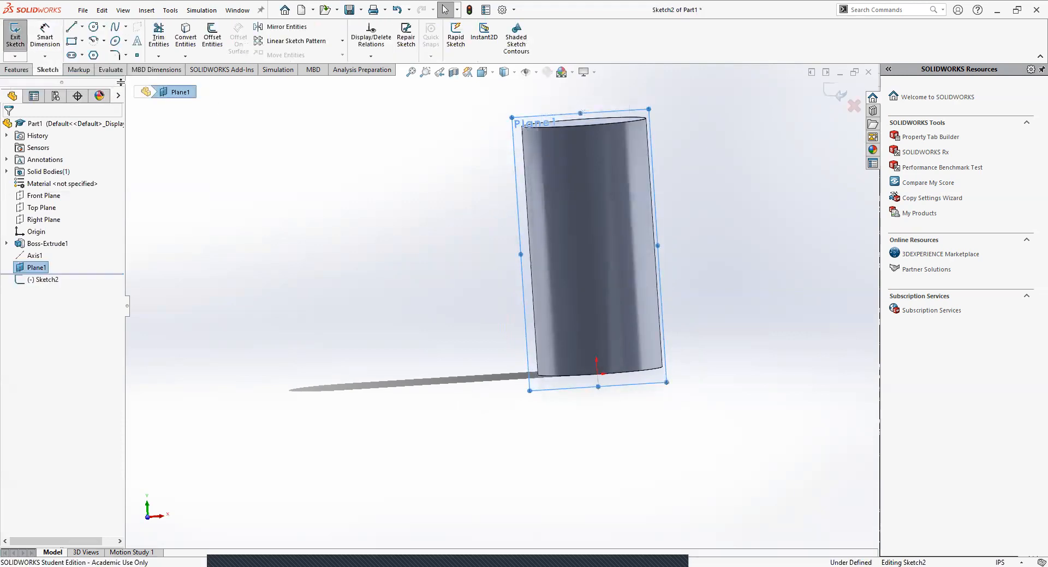
pyautogui.click(94, 28)
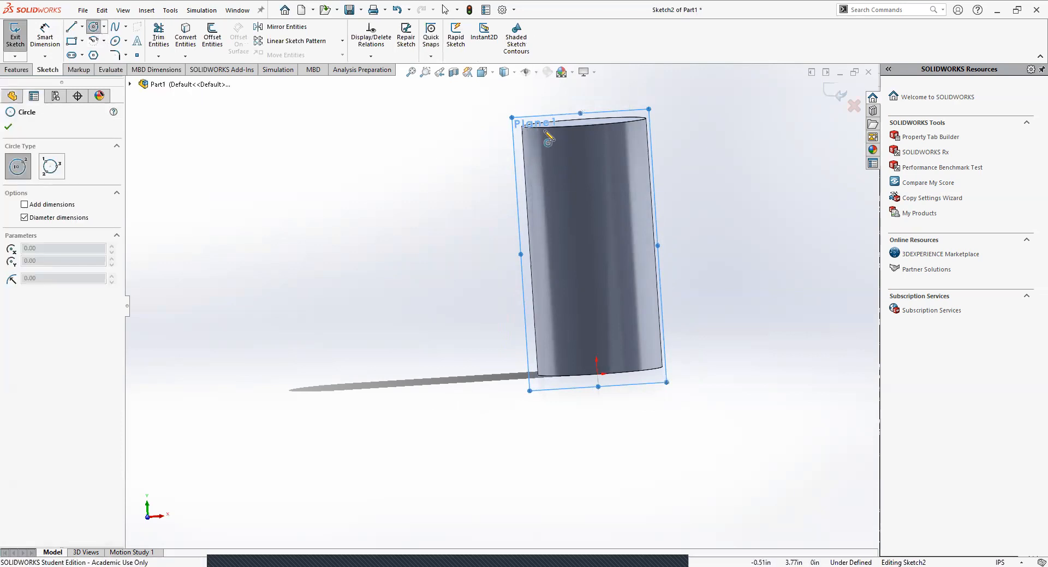
pyautogui.click(547, 163)
pyautogui.press('Escape')
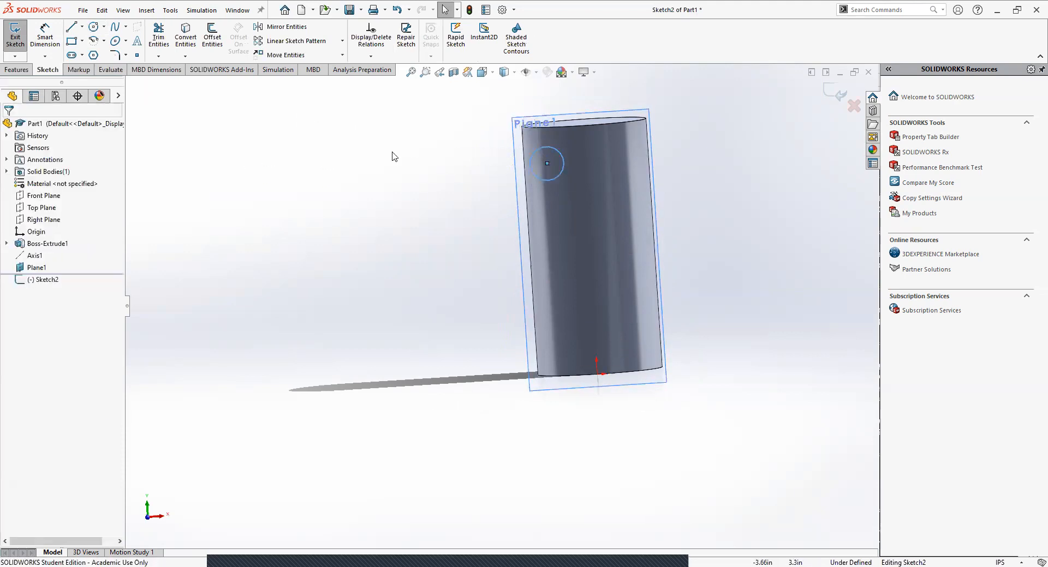
# View the tangent-plane sketch face-on and dimension the circle's centre 0.5 in below the cylinder's top edge
pyautogui.rightClick(55, 280)
pyautogui.click(226, 155)
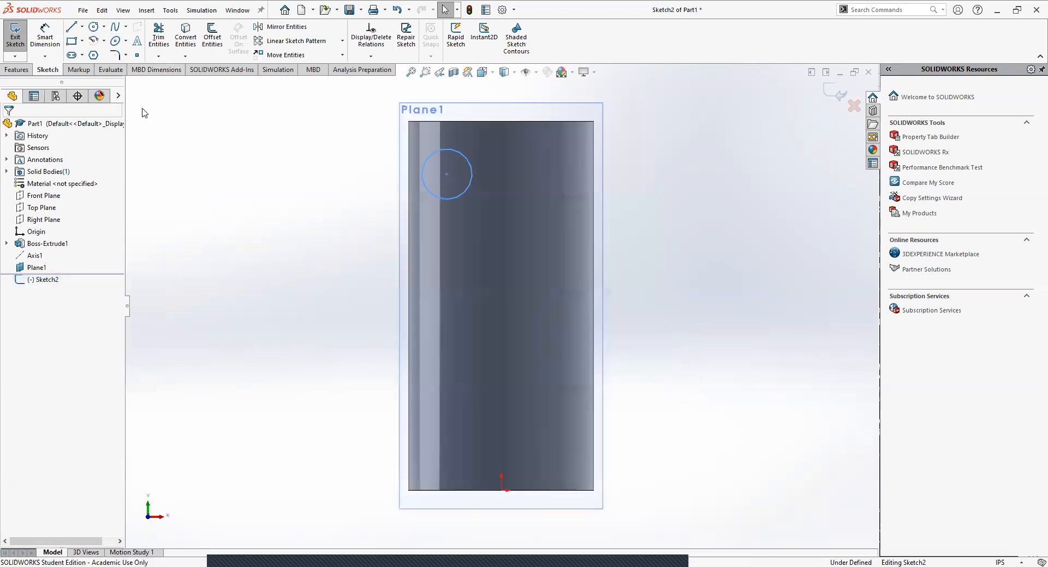
pyautogui.click(45, 39)
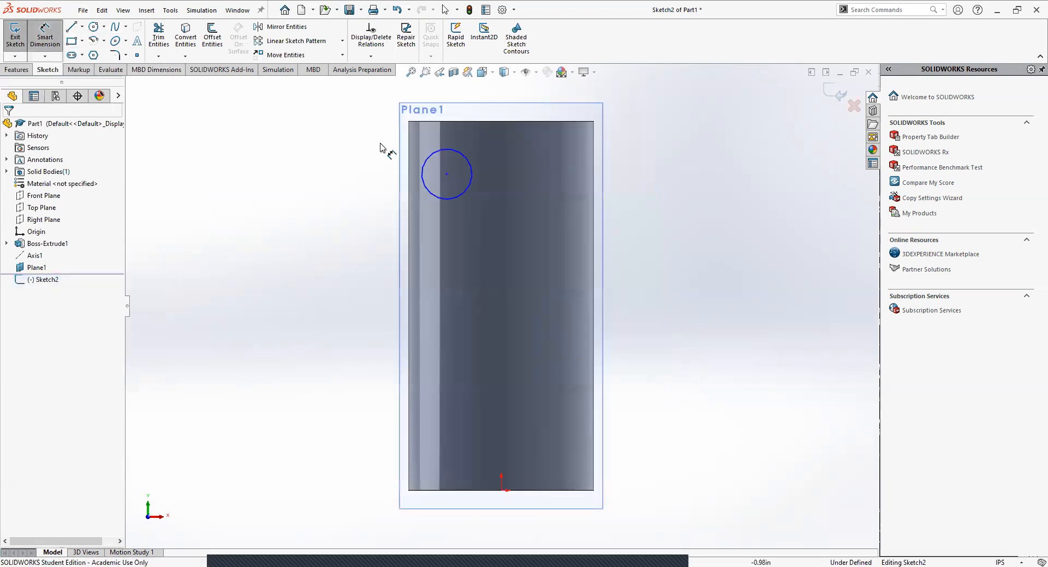
pyautogui.click(446, 174)
pyautogui.click(443, 121)
pyautogui.click(297, 154)
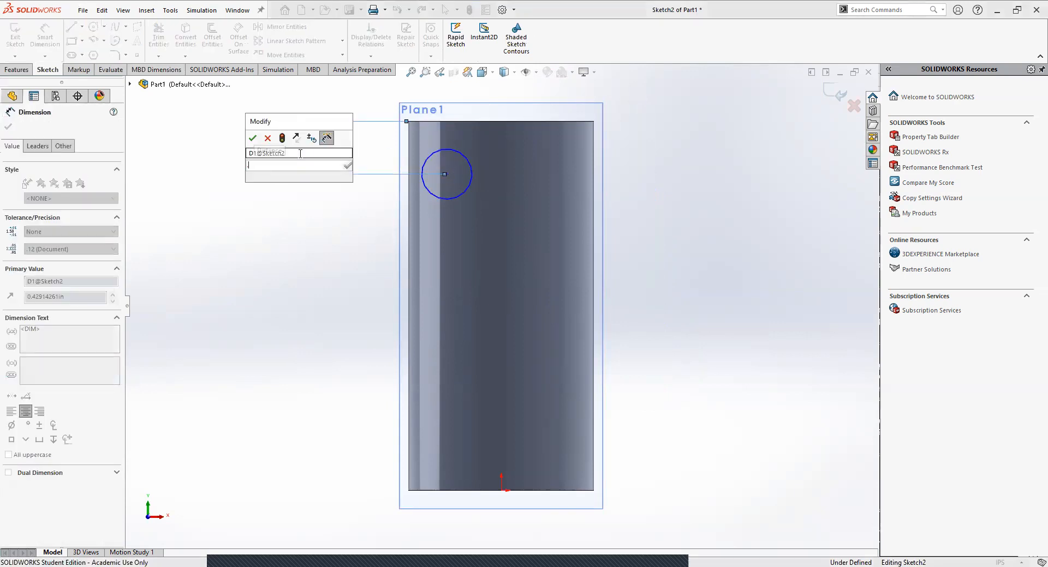
pyautogui.write('0.5')
pyautogui.press('Return')
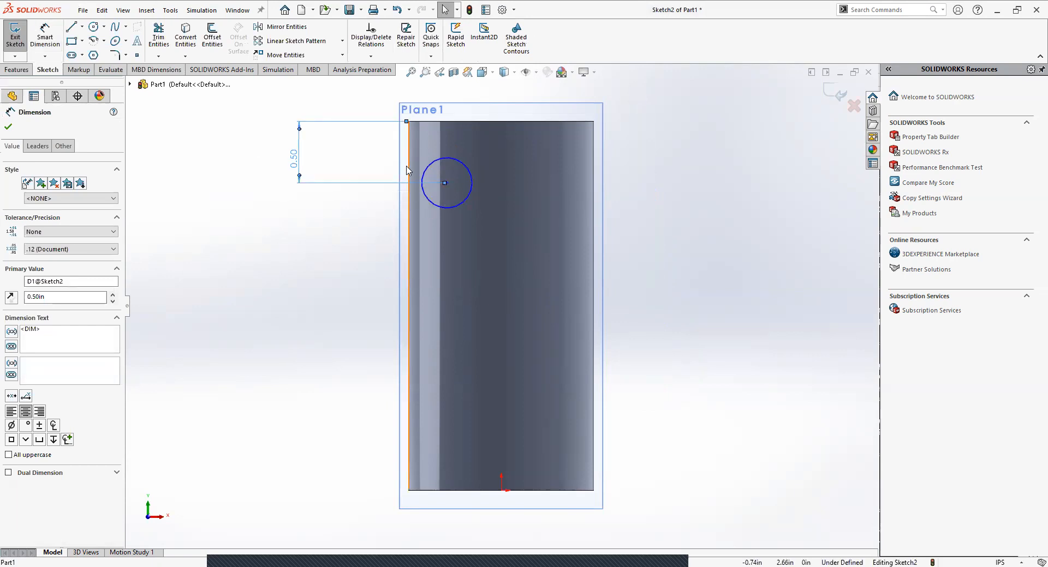
pyautogui.click(386, 180)
# Dimension the circle's centre 0.5 in horizontally from the cylinder's left edge
pyautogui.click(44, 38)
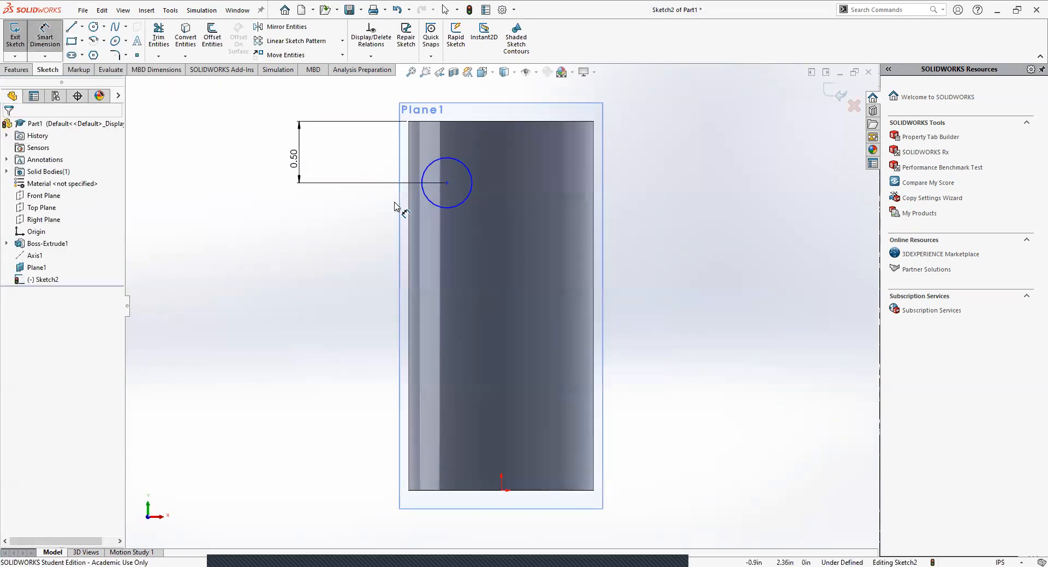
pyautogui.click(446, 183)
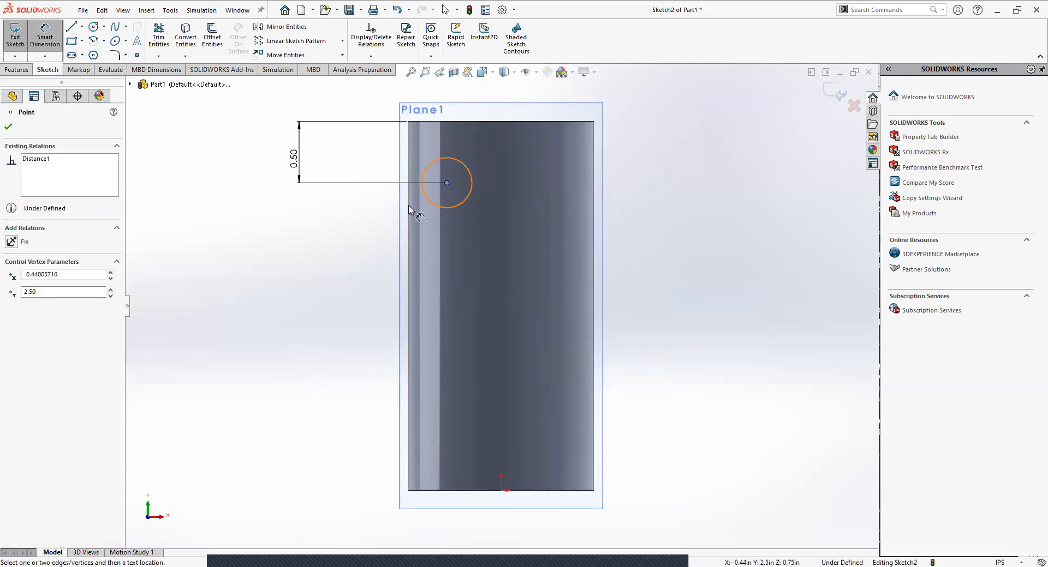
pyautogui.click(408, 159)
pyautogui.click(344, 97)
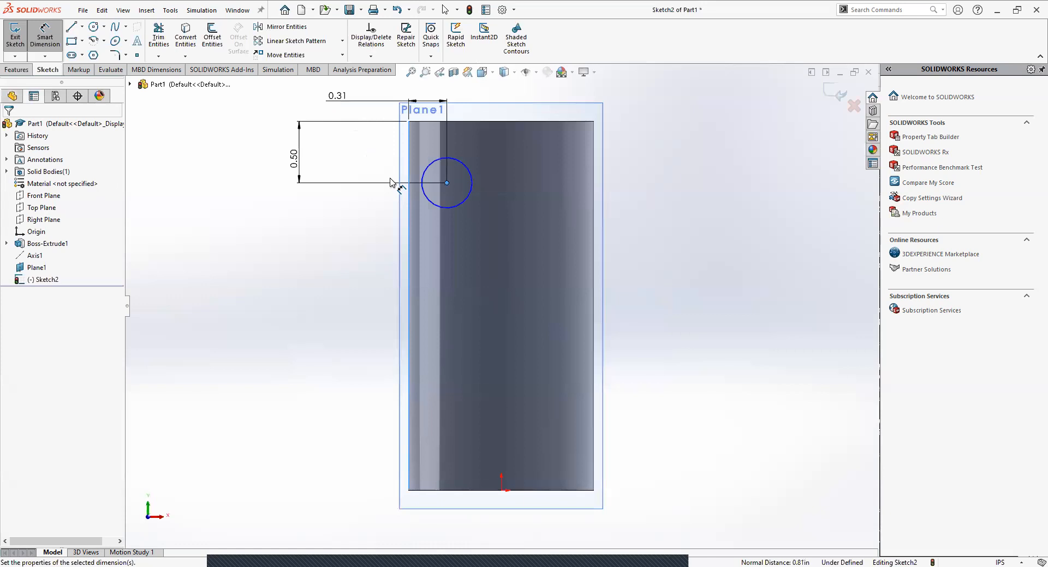
pyautogui.press('BackSpace')
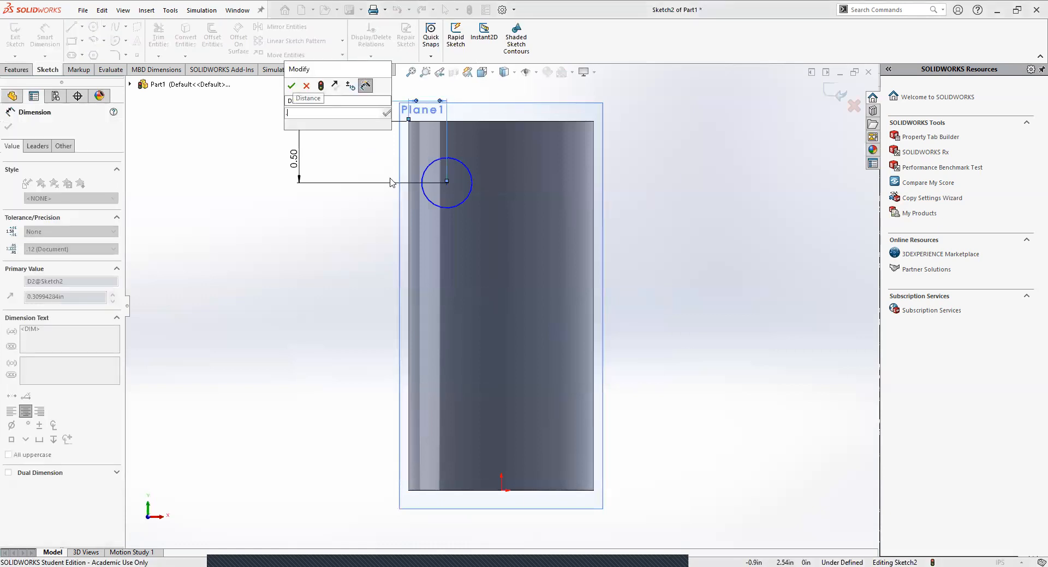
pyautogui.write('0.5')
pyautogui.press('Return')
# Dimension the circle's diameter as 0.5 in
pyautogui.click(472, 208)
pyautogui.click(324, 300)
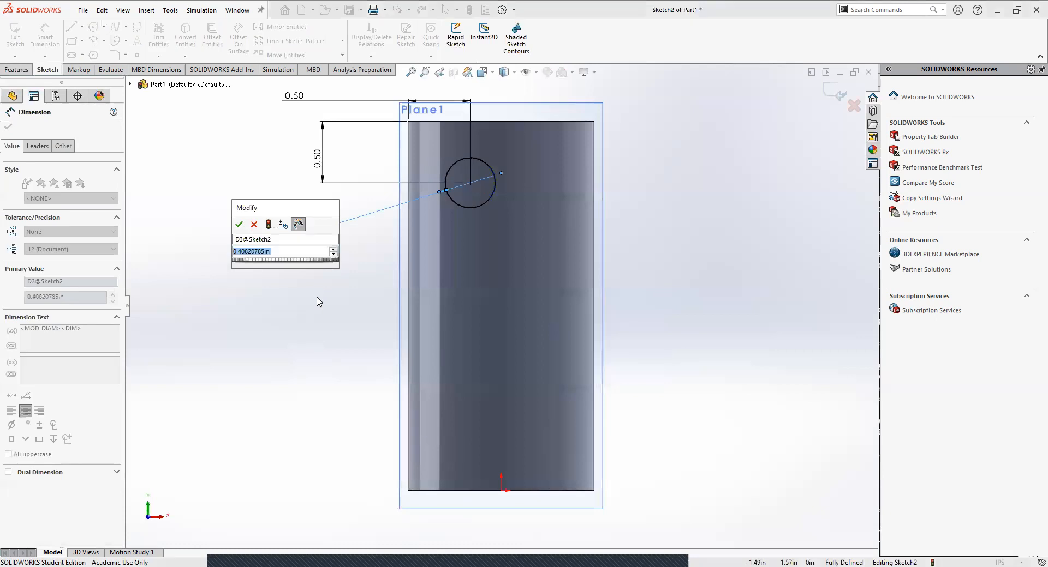
pyautogui.press('BackSpace')
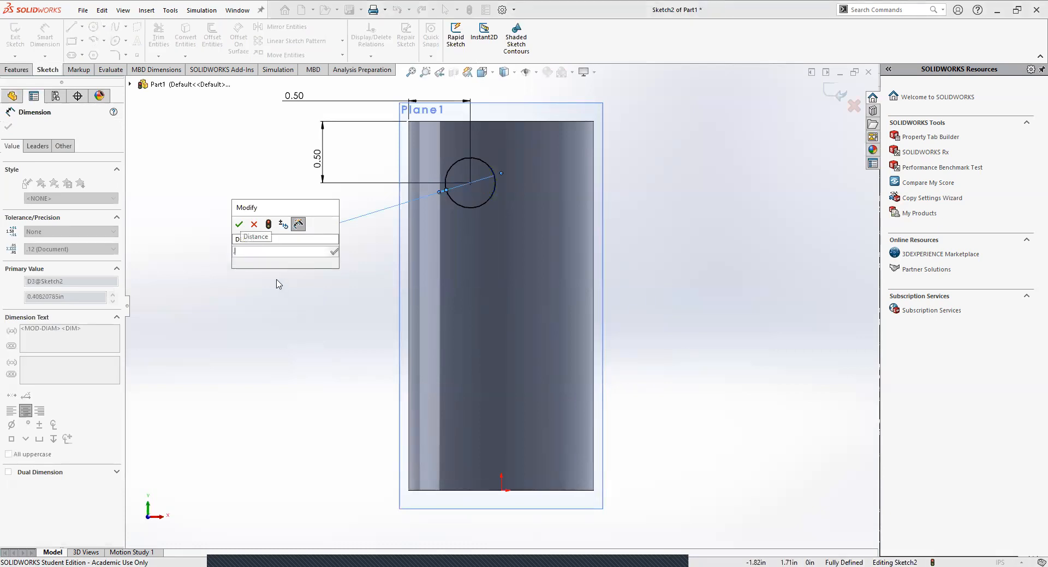
pyautogui.write('0.5')
pyautogui.press('Return')
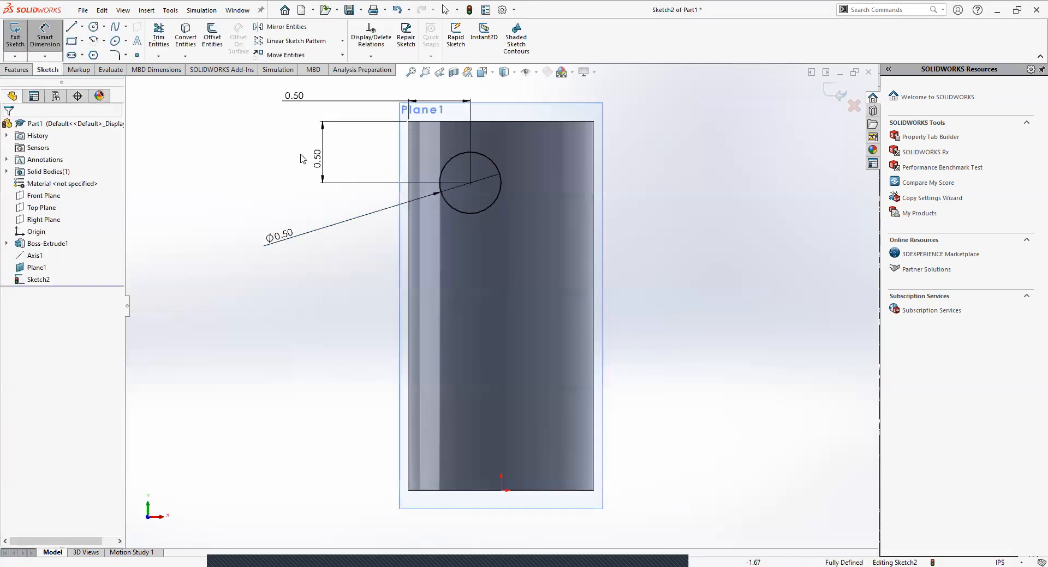
# Set the circle centre's horizontal distance from the cylinder's left edge to 0.25 in
pyautogui.click(294, 97)
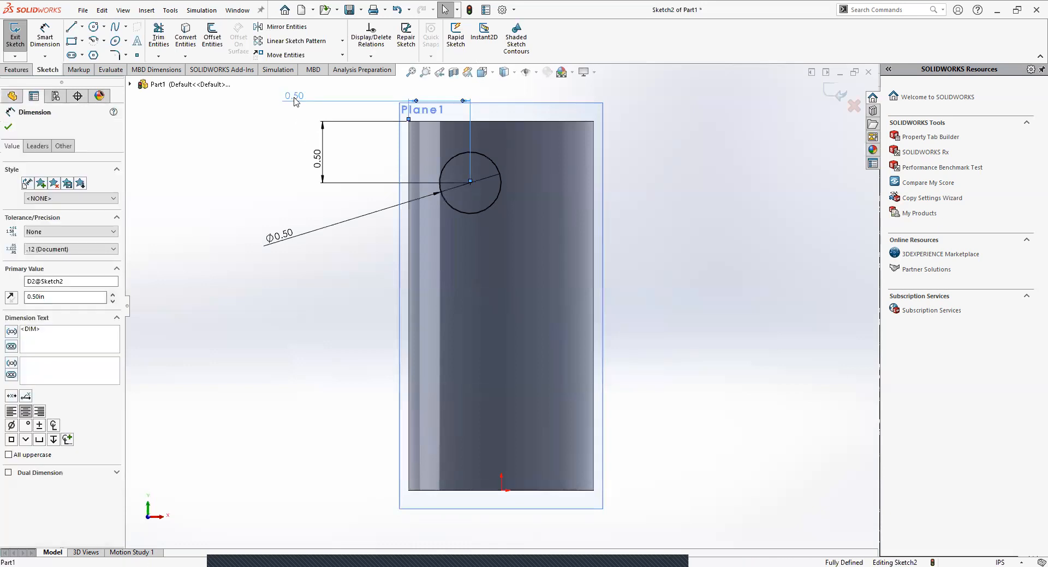
pyautogui.doubleClick(294, 98)
pyautogui.press('BackSpace')
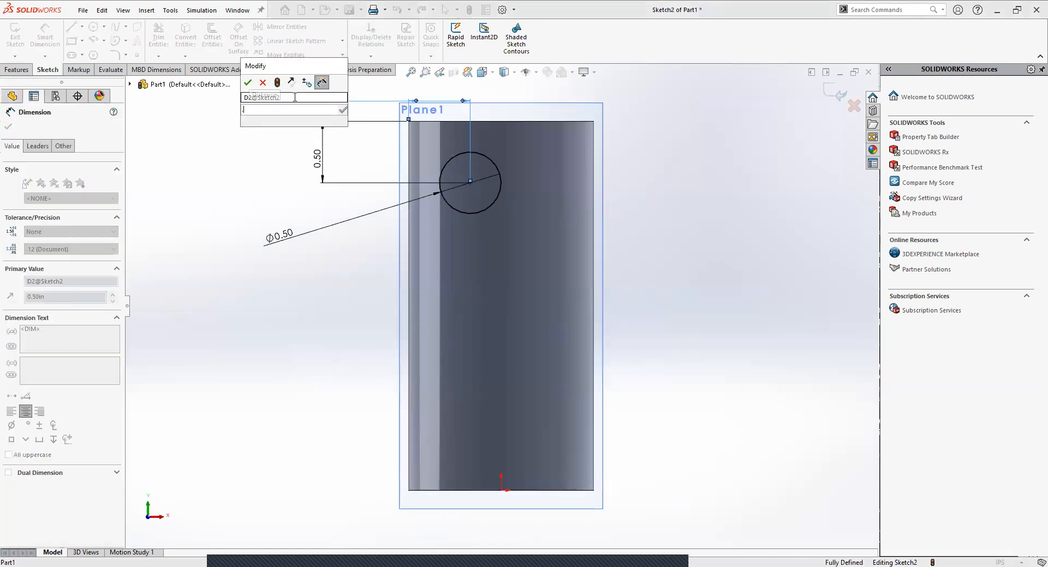
pyautogui.write('.25')
pyautogui.press('Return')
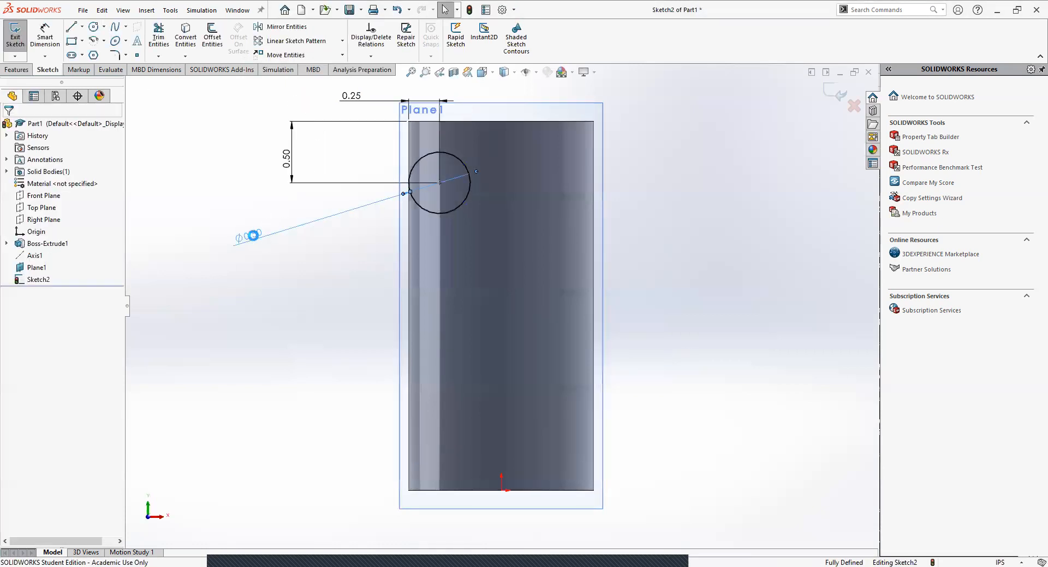
# Set the circle's diameter to 0.25 in
pyautogui.click(252, 236)
pyautogui.press('BackSpace')
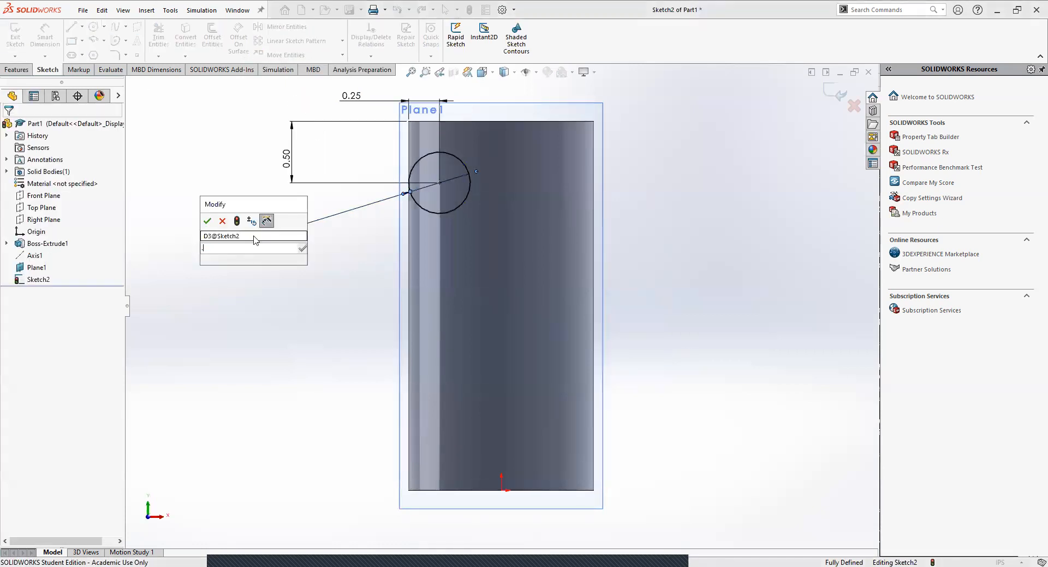
pyautogui.write('.25')
pyautogui.press('Return')
pyautogui.press('Escape')
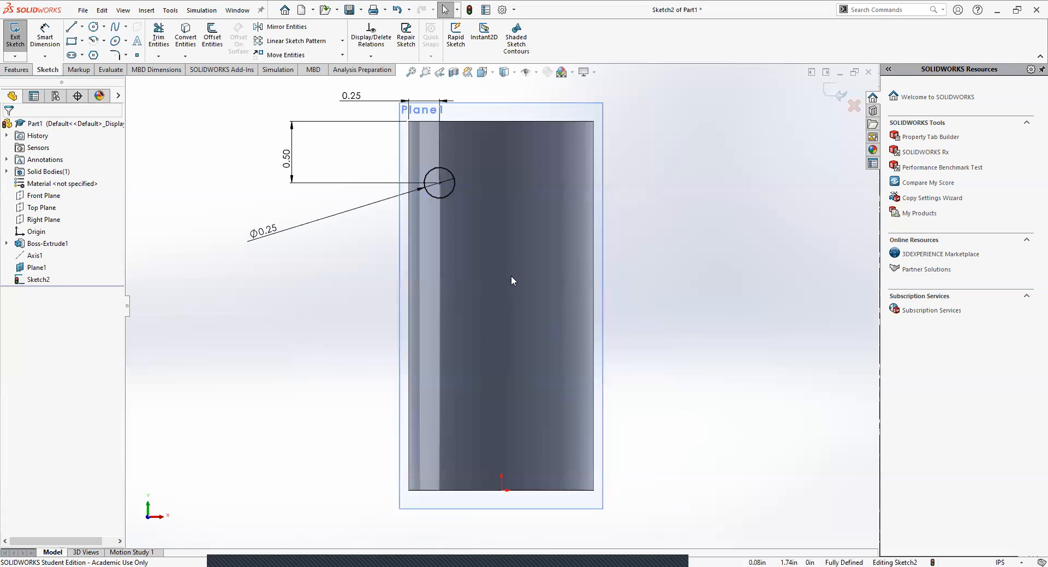
# Set up a linear sketch pattern of the circle with one instance along X and three along Y
pyautogui.click(294, 44)
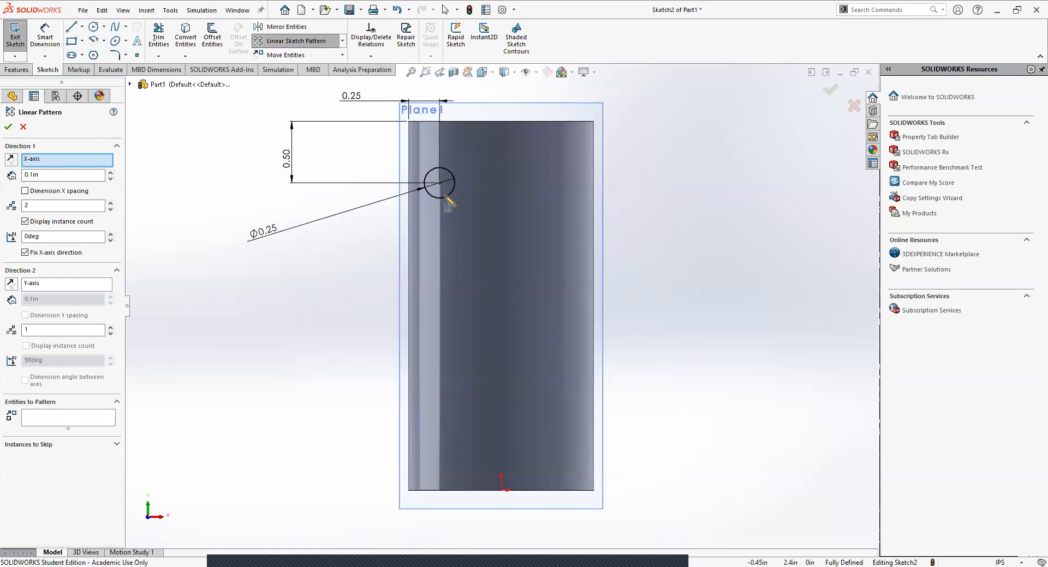
pyautogui.click(95, 423)
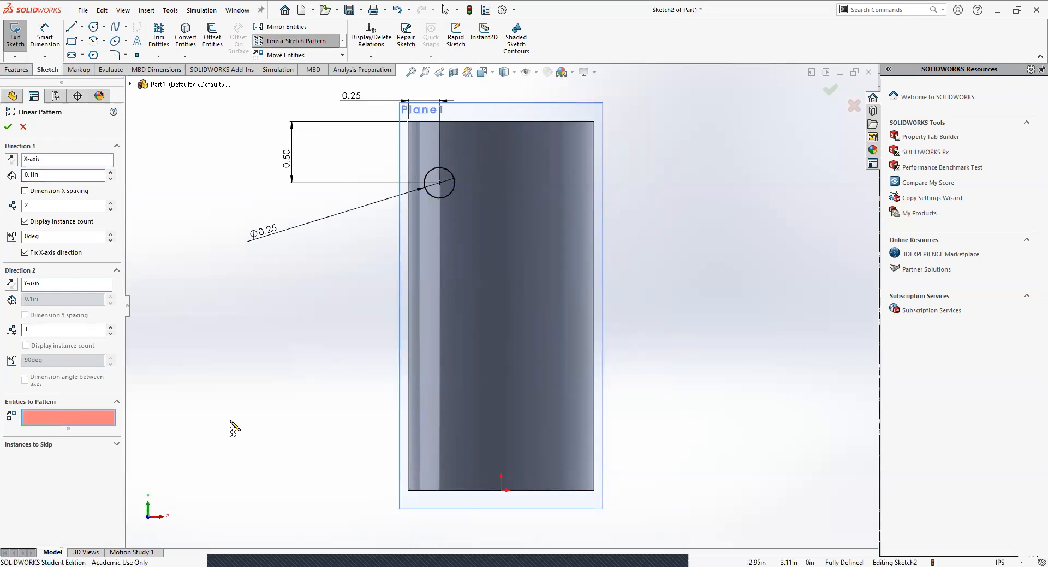
pyautogui.click(449, 197)
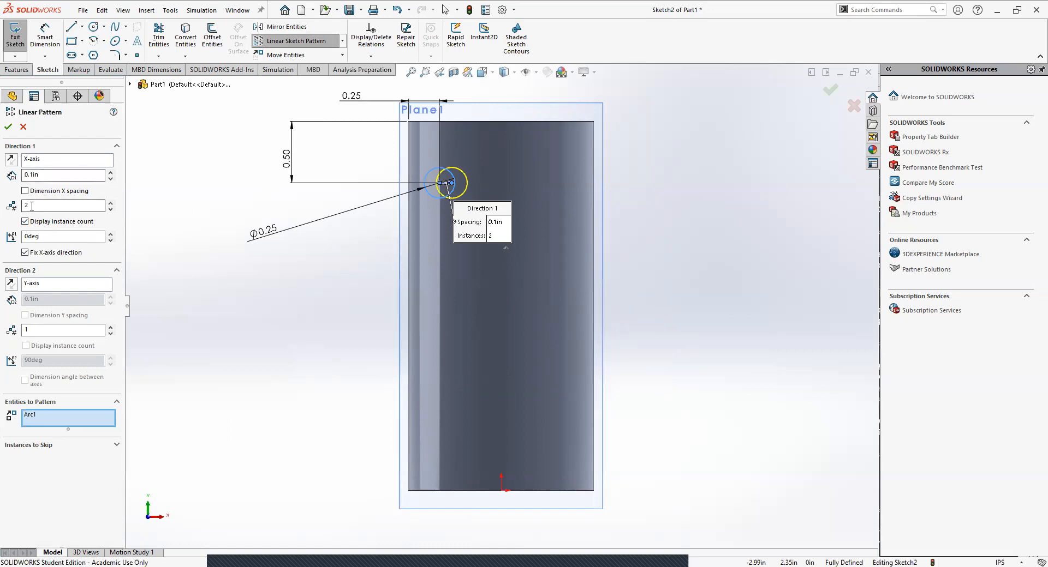
pyautogui.moveTo(34, 206); pyautogui.dragTo(15, 207)
pyautogui.write('1')
pyautogui.moveTo(36, 329); pyautogui.dragTo(2, 337)
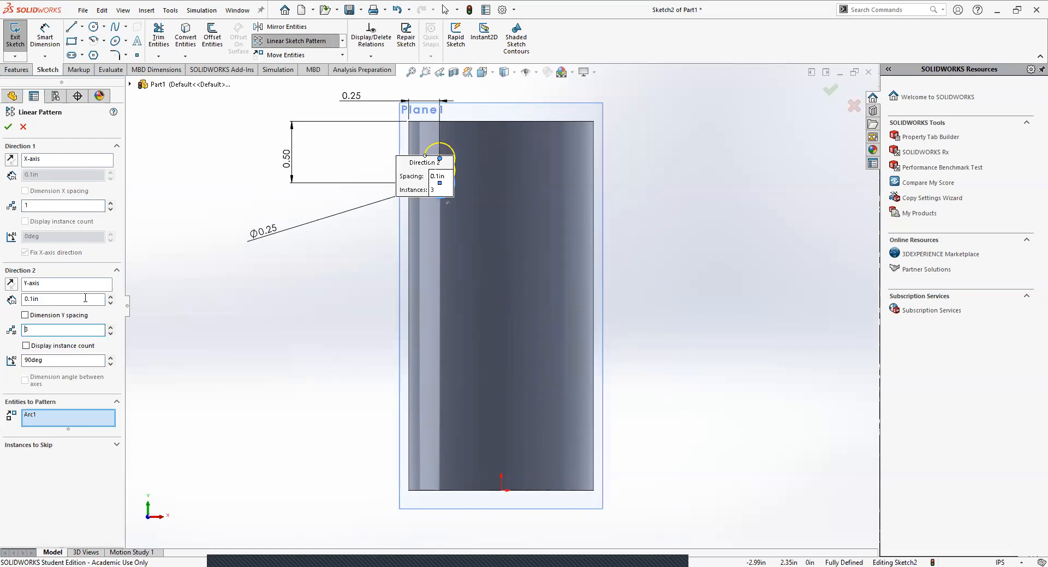
# Reverse the pattern's Y direction so it runs down the cylinder and set its spacing to 1 in
pyautogui.click(11, 283)
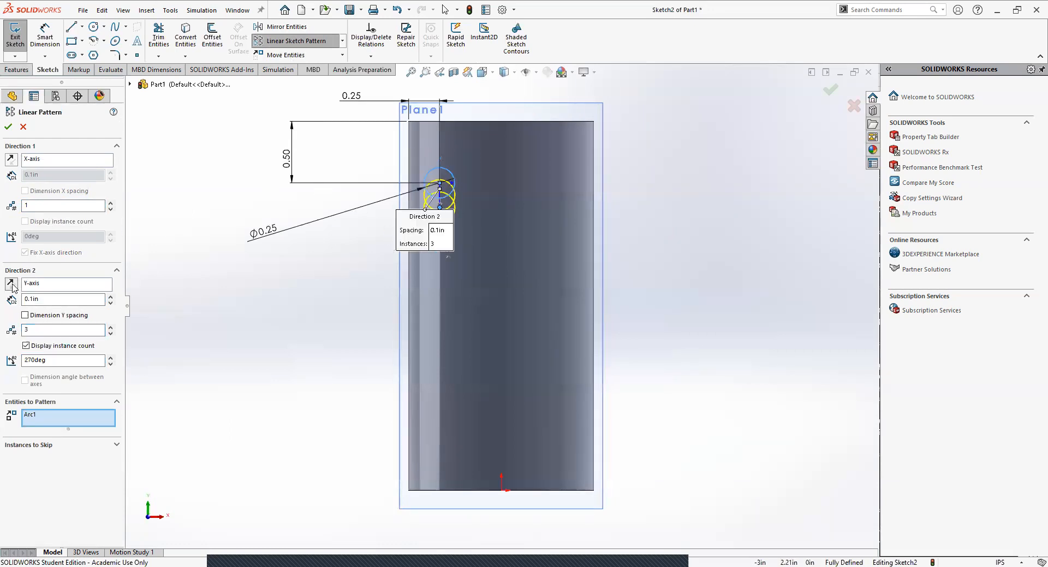
pyautogui.click(25, 300)
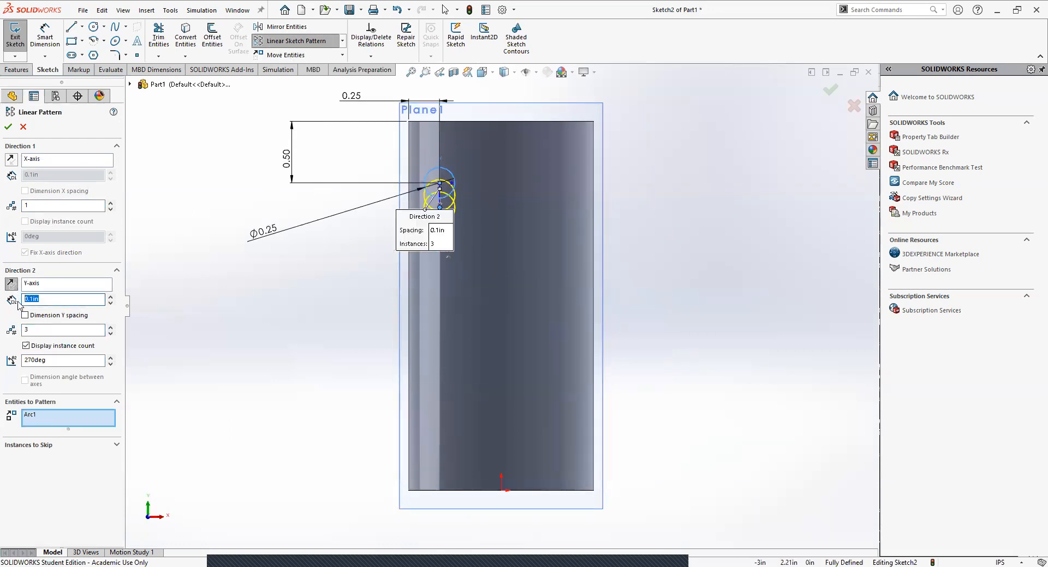
pyautogui.write('1')
pyautogui.press('Return')
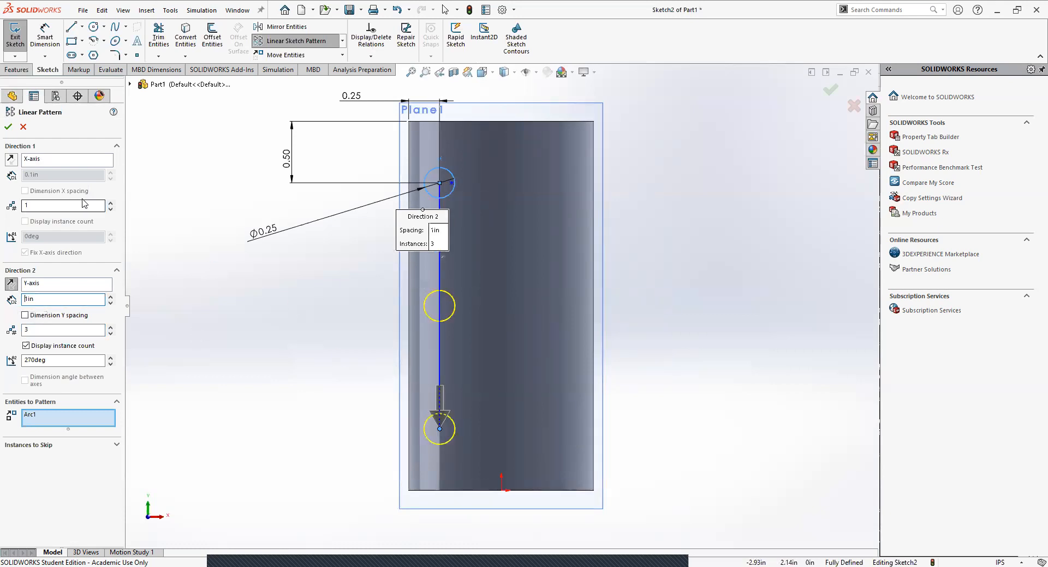
# Try two instances spaced 1 in apart in the pattern's X direction
pyautogui.click(38, 207)
pyautogui.click(24, 221)
pyautogui.moveTo(41, 176); pyautogui.dragTo(6, 179)
pyautogui.write('1in')
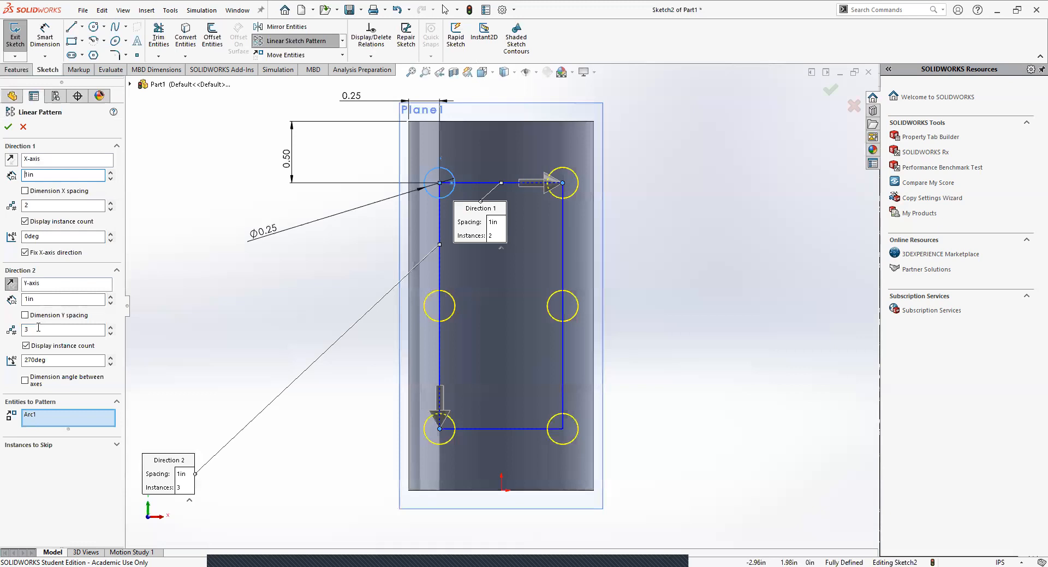
# Set the X direction to one instance and accept the linear sketch pattern
pyautogui.moveTo(34, 205); pyautogui.dragTo(2, 208)
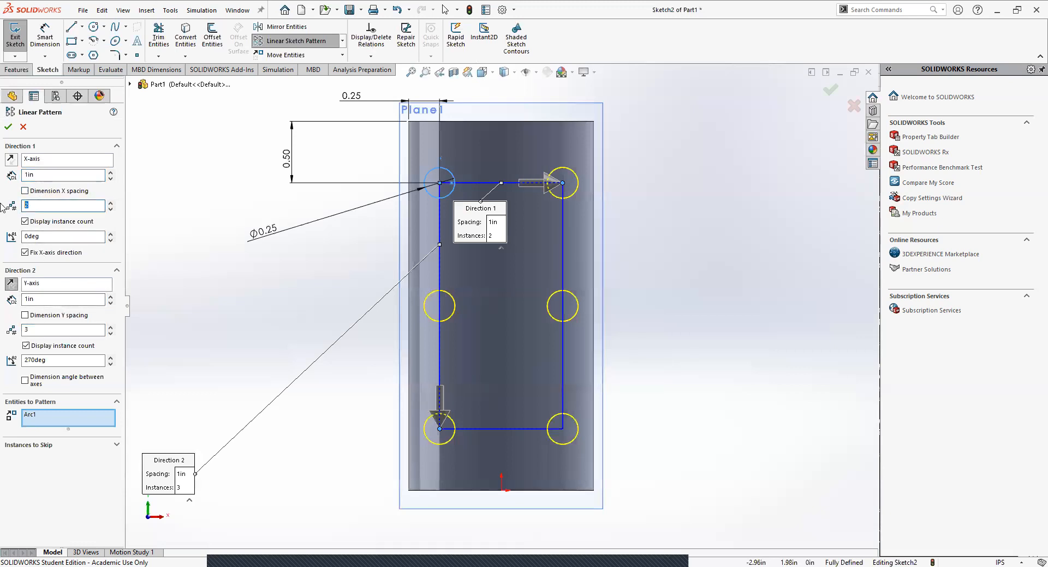
pyautogui.write('1')
pyautogui.press('.')
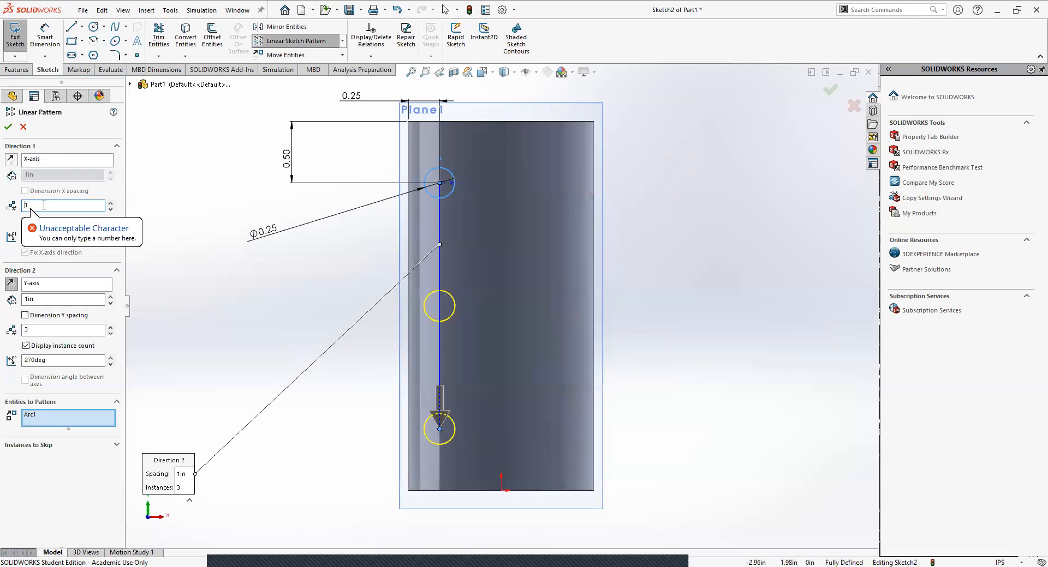
pyautogui.click(9, 128)
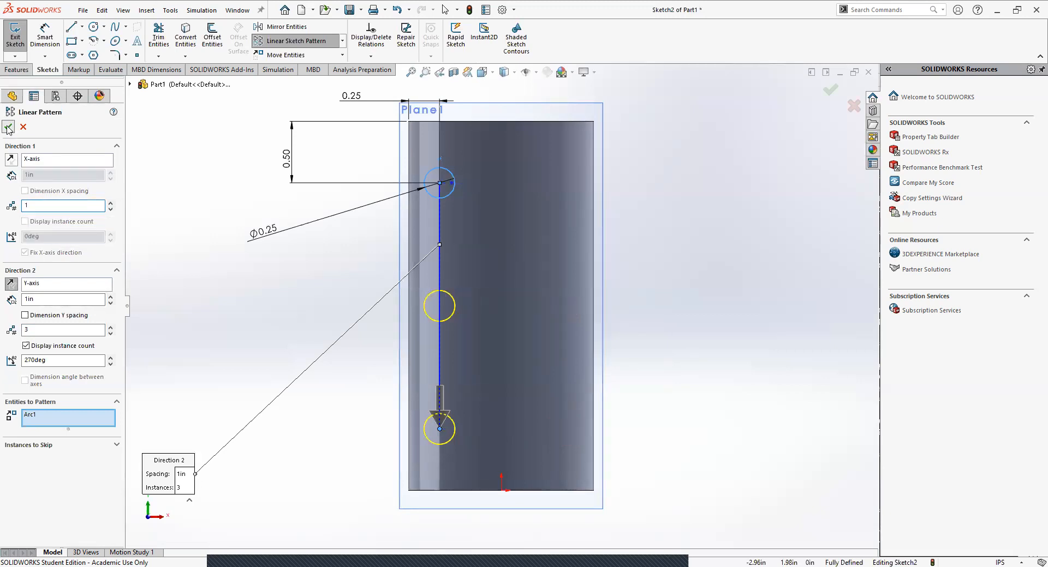
# Shift the lowest patterned circle by its centre to test whether the pattern spacing can move
pyautogui.click(439, 428)
pyautogui.moveTo(430, 352); pyautogui.dragTo(453, 424)
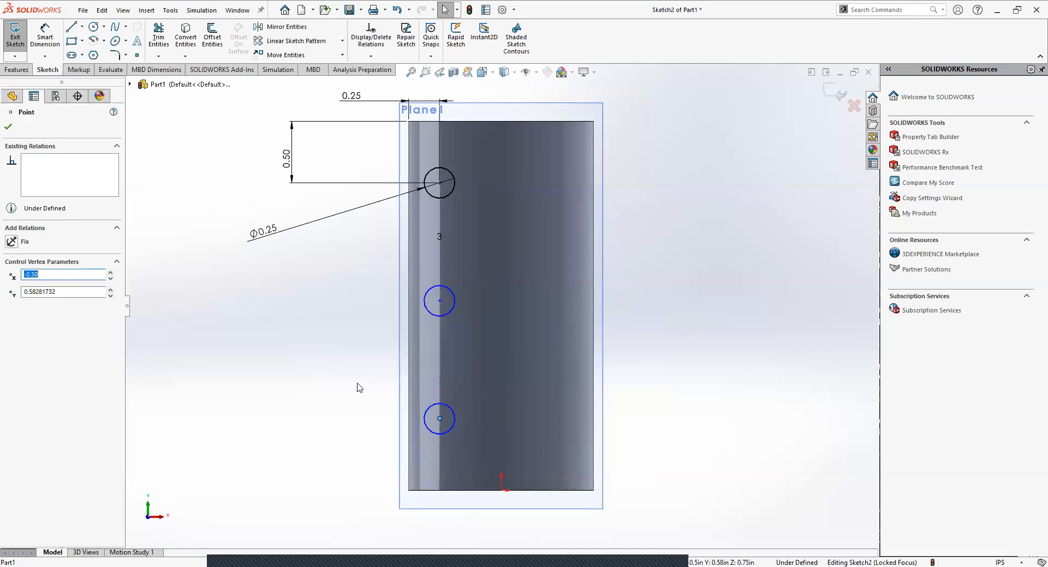
pyautogui.moveTo(439, 419)
pyautogui.mouseDown()
pyautogui.moveTo(445, 452)
pyautogui.moveTo(432, 373)
pyautogui.moveTo(437, 422)
pyautogui.mouseUp()
pyautogui.press('Escape')
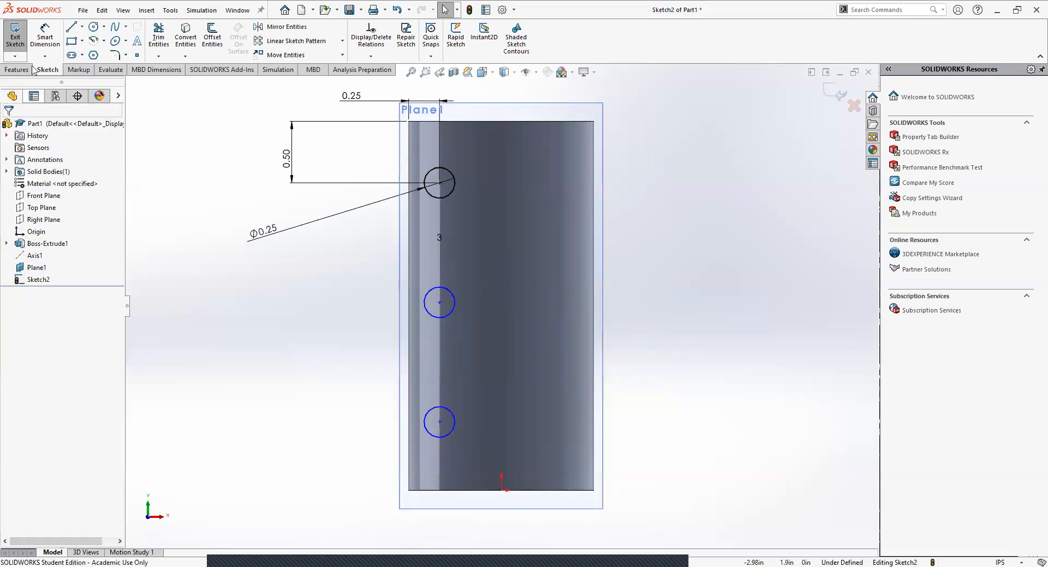
# Dimension the vertical distance between the centres of the middle and lowest circles as 1 in
pyautogui.click(45, 28)
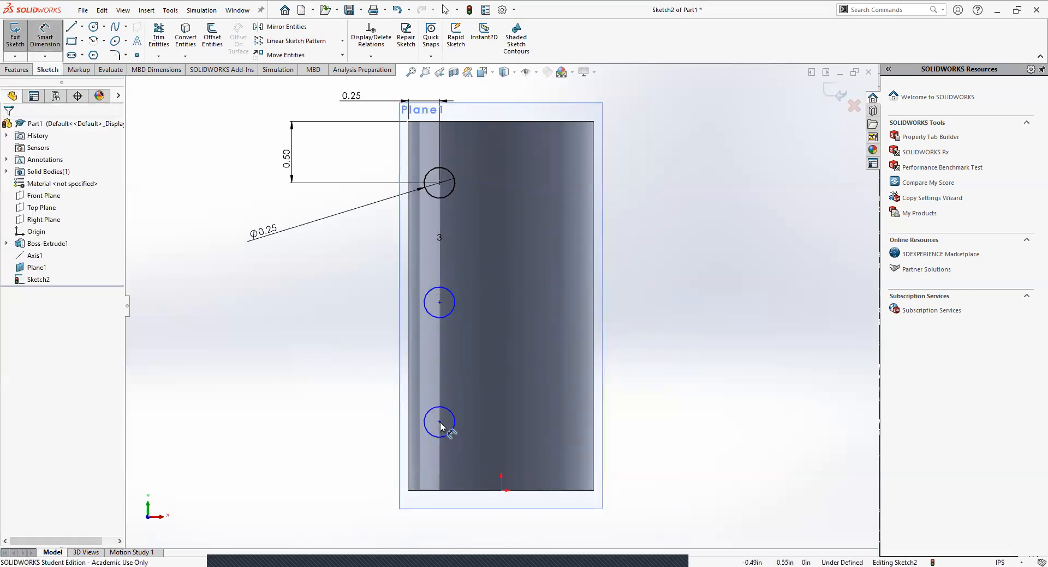
pyautogui.click(439, 422)
pyautogui.click(439, 303)
pyautogui.click(334, 382)
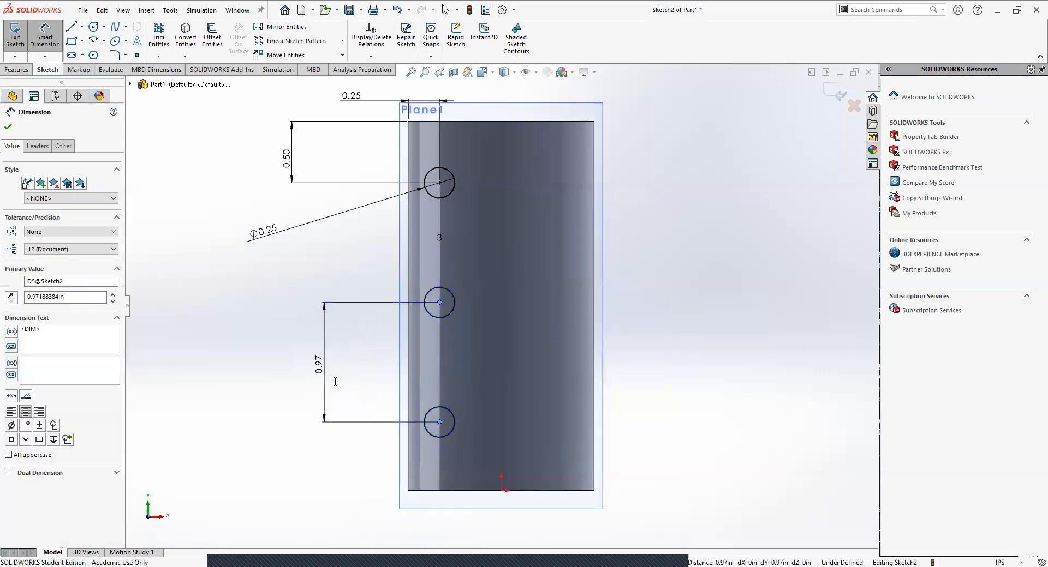
pyautogui.write('1')
pyautogui.press('Return')
pyautogui.press('Escape')
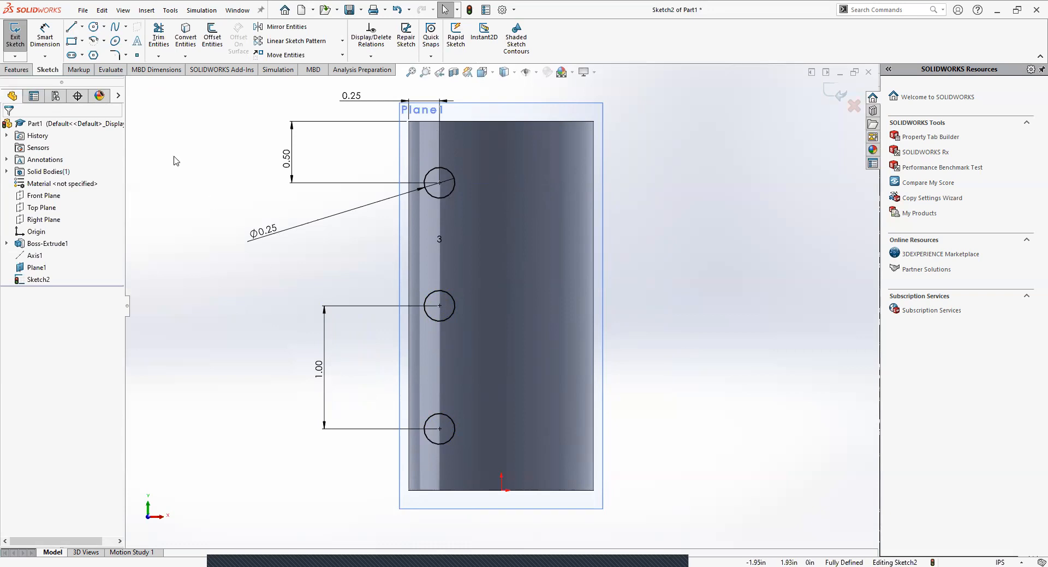
# Draw a vertical line from the midpoint of the cylinder's top edge down to the origin
pyautogui.click(71, 28)
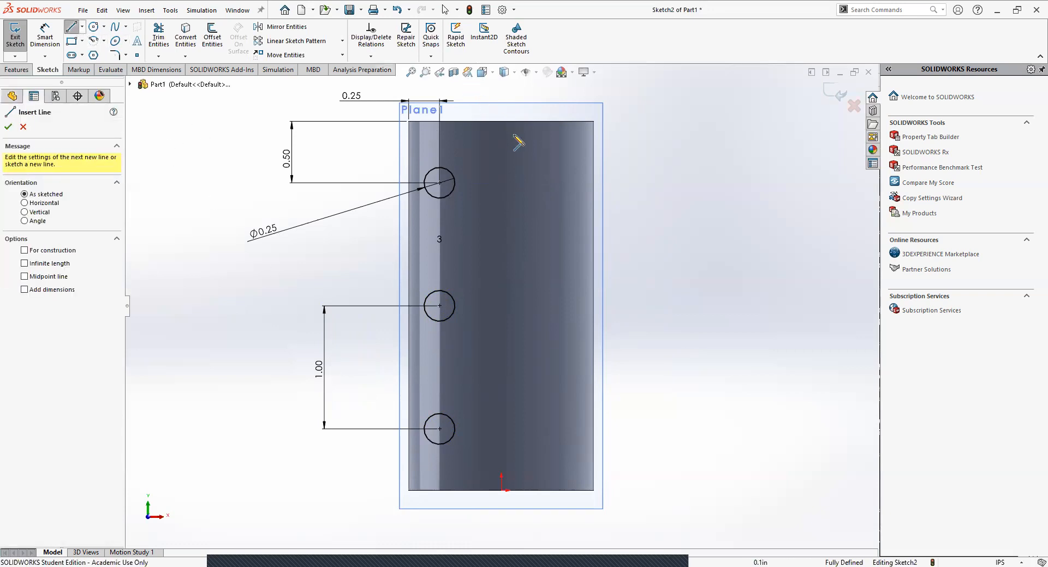
pyautogui.click(500, 121)
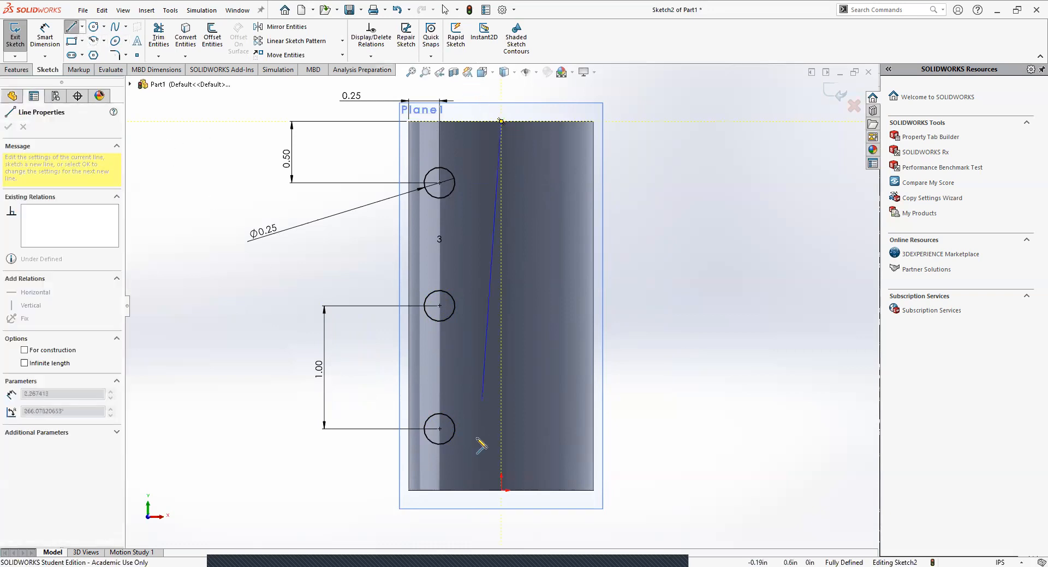
pyautogui.click(501, 490)
pyautogui.press('Escape')
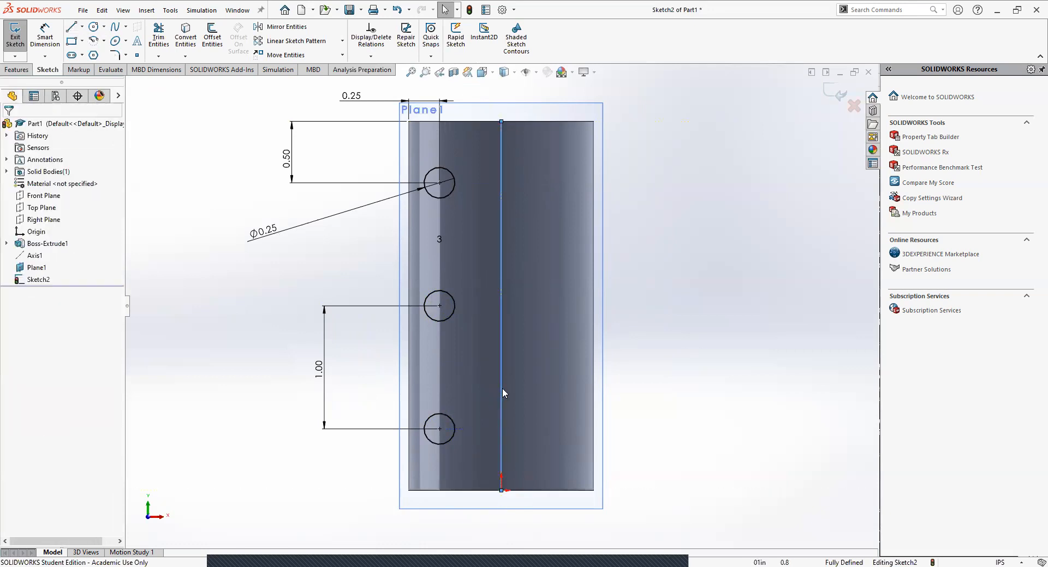
# Convert the vertical middle line of the sketch into construction geometry
pyautogui.click(501, 393)
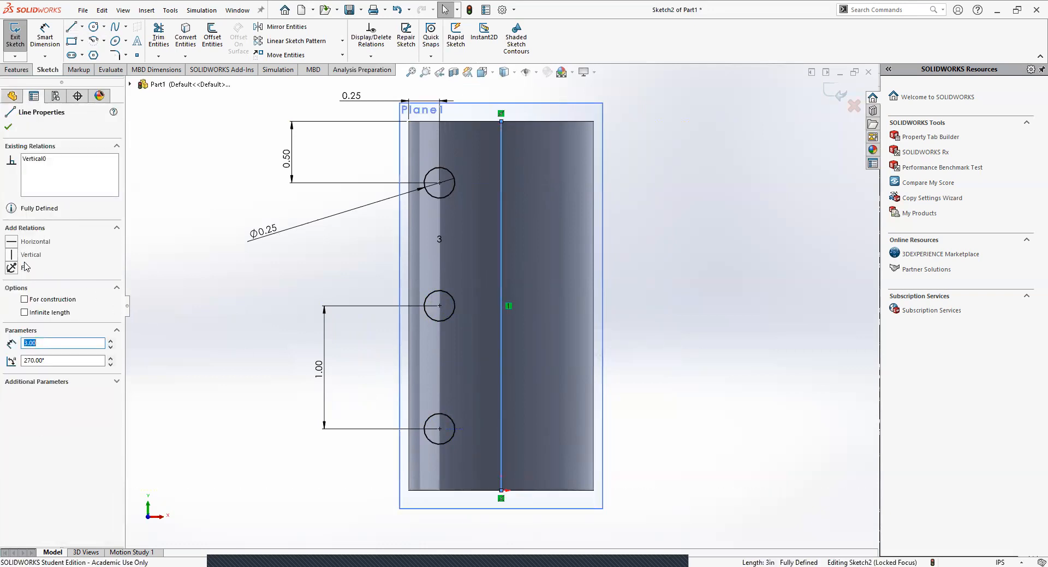
pyautogui.click(45, 304)
pyautogui.press('Escape')
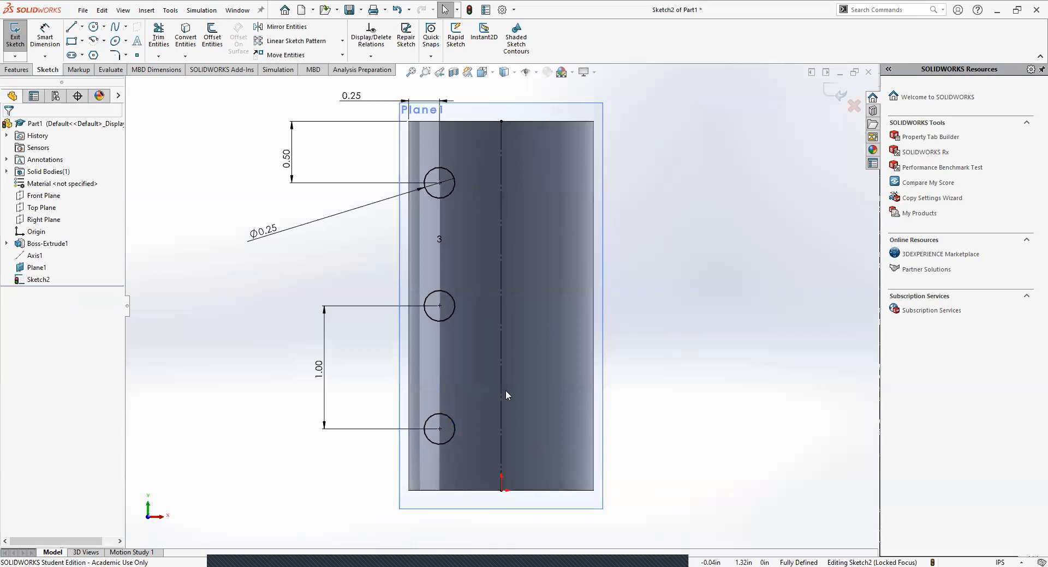
# Mirror the three circles about the vertical construction line, keeping the originals
pyautogui.click(274, 27)
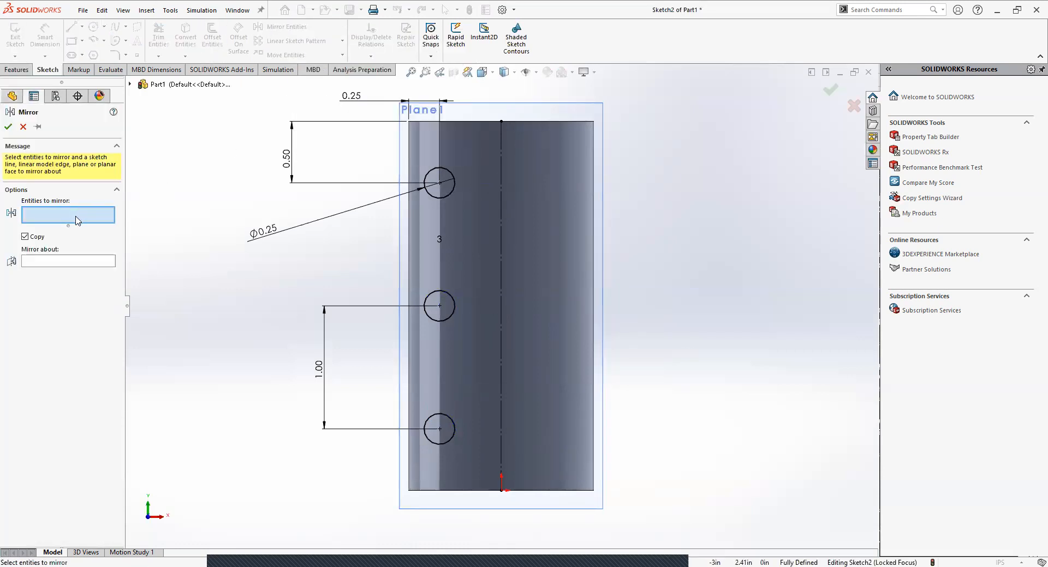
pyautogui.click(451, 193)
pyautogui.click(451, 317)
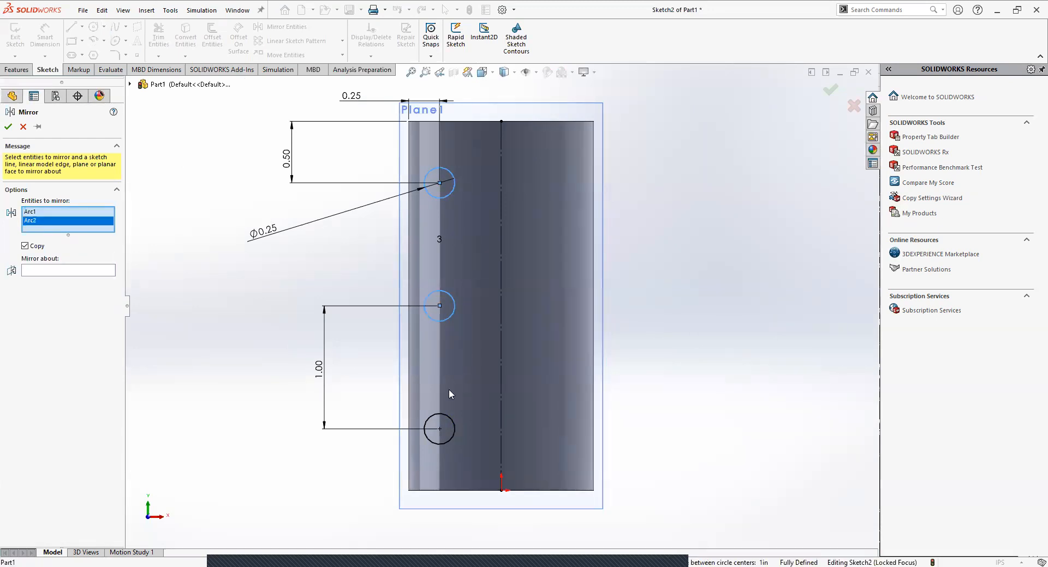
pyautogui.click(451, 423)
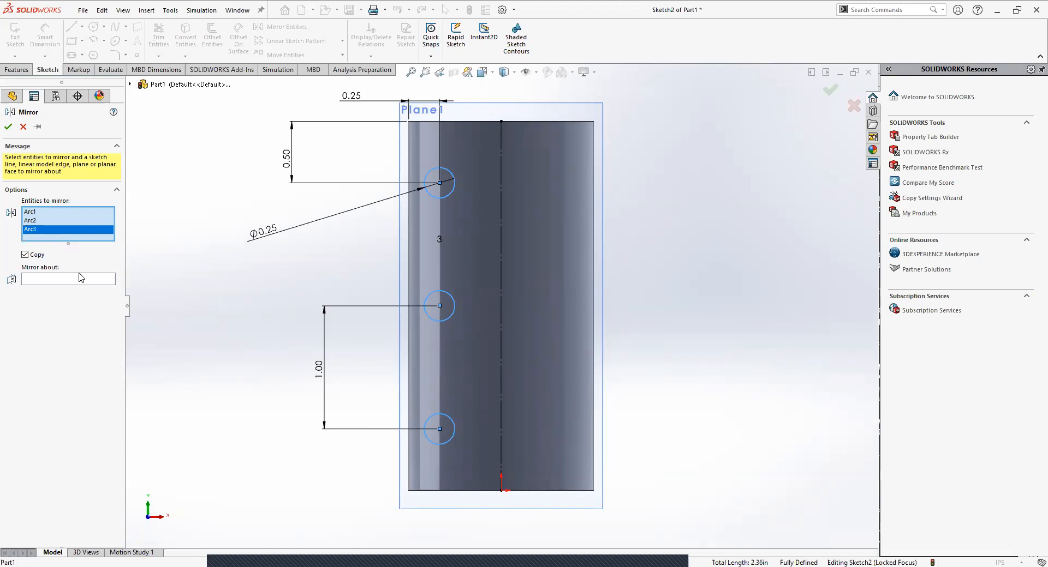
pyautogui.click(105, 279)
pyautogui.click(500, 272)
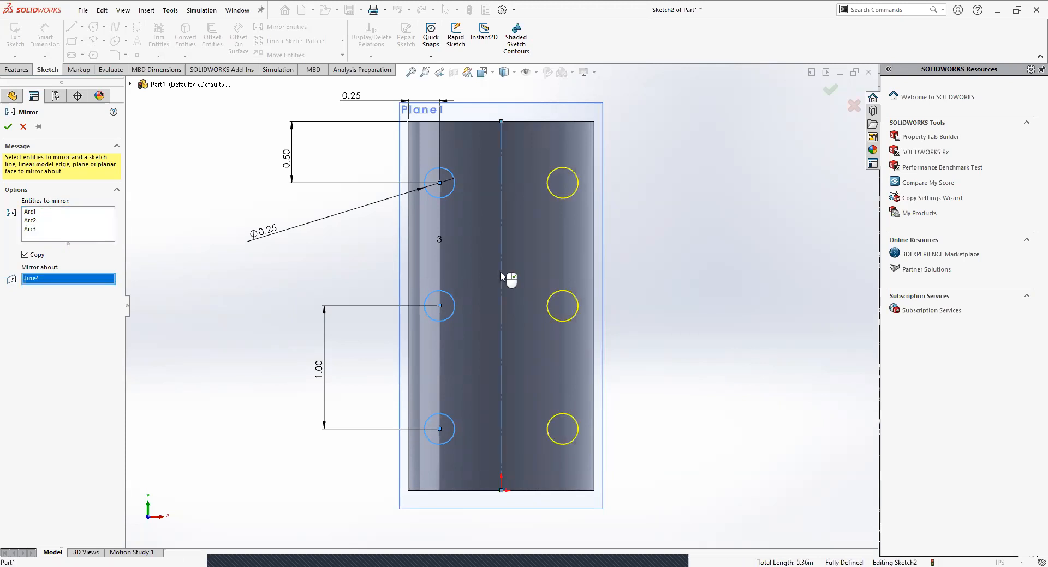
pyautogui.click(9, 127)
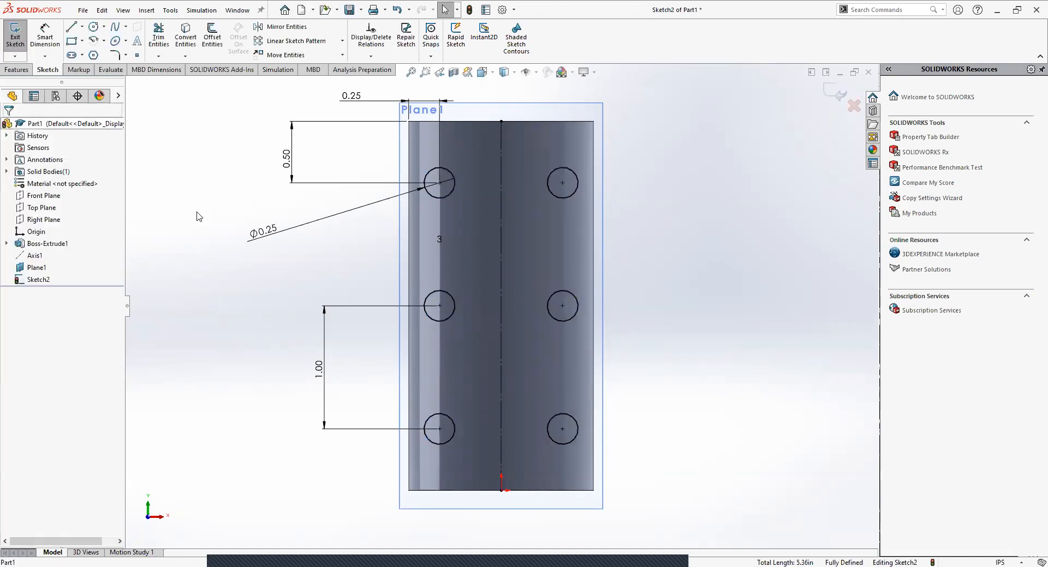
# Start an extruded cut from the six-circle sketch with a blind depth of 0.5 in
pyautogui.moveTo(246, 166)
pyautogui.mouseDown(button='middle')
pyautogui.moveTo(335, 244)
pyautogui.moveTo(261, 202)
pyautogui.moveTo(226, 163)
pyautogui.mouseUp(button='middle')
pyautogui.moveTo(553, 207); pyautogui.dragTo(548, 204, button='middle')
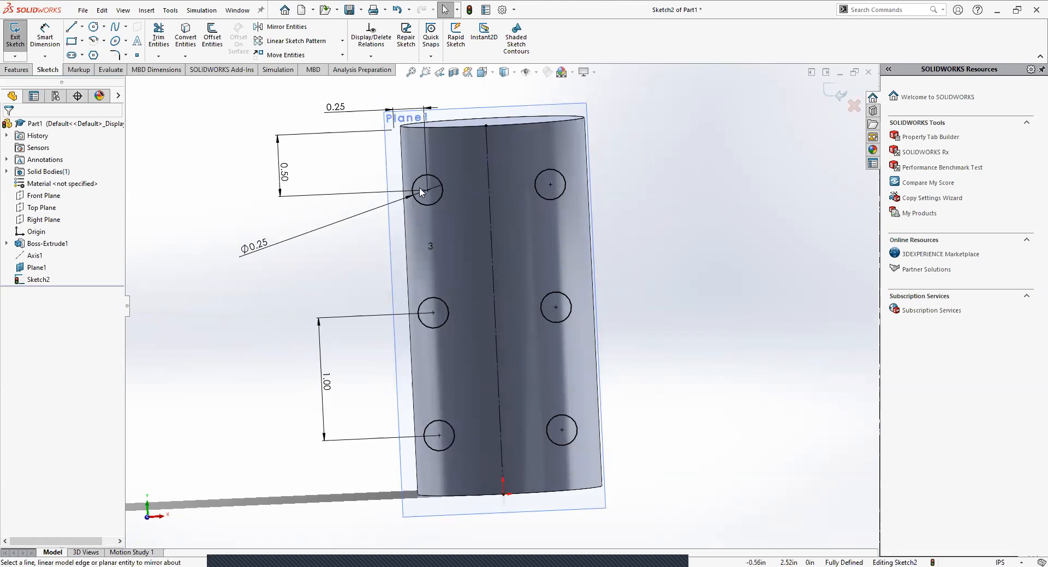
pyautogui.moveTo(510, 203); pyautogui.dragTo(512, 221, button='middle')
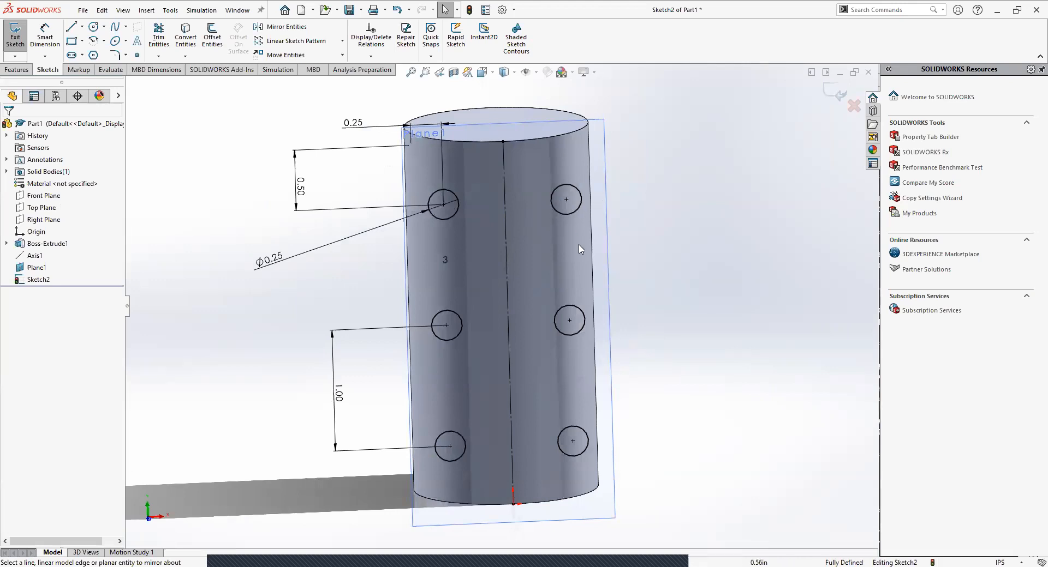
pyautogui.moveTo(570, 205); pyautogui.dragTo(436, 172, button='middle')
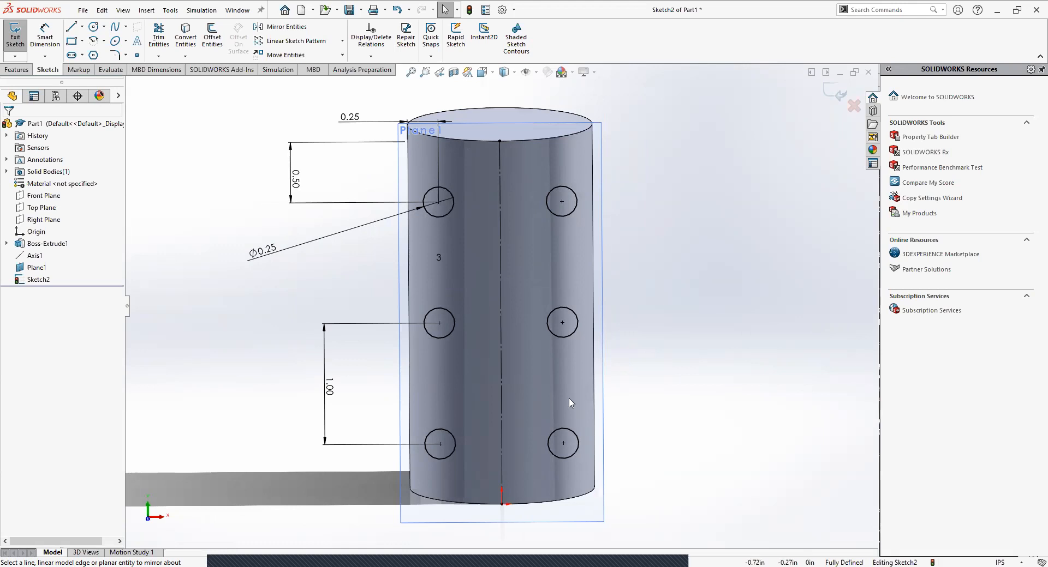
pyautogui.moveTo(512, 300)
pyautogui.mouseDown(button='middle')
pyautogui.moveTo(525, 256)
pyautogui.moveTo(486, 281)
pyautogui.moveTo(475, 251)
pyautogui.moveTo(475, 286)
pyautogui.mouseUp(button='middle')
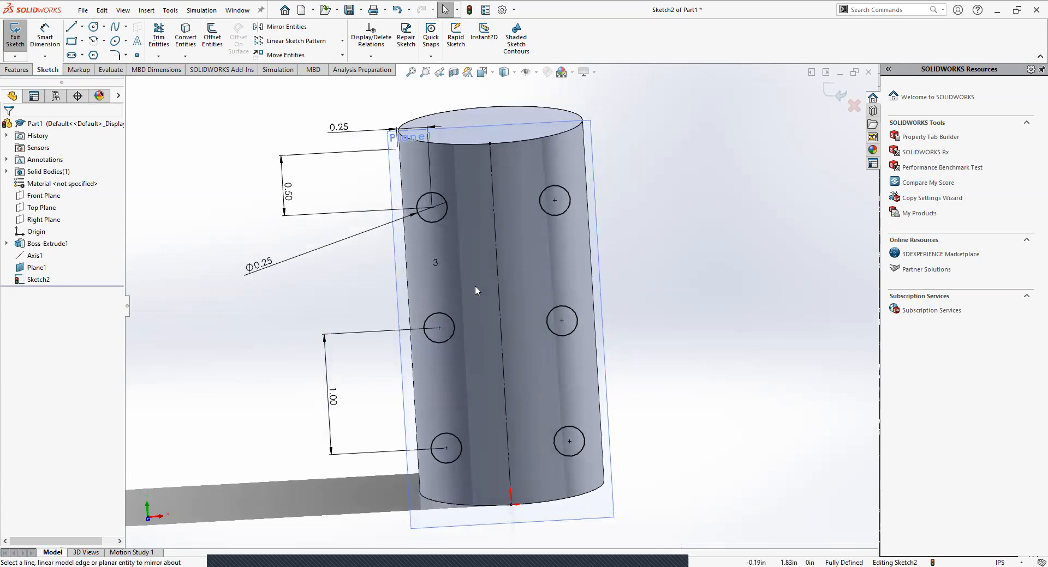
pyautogui.click(17, 69)
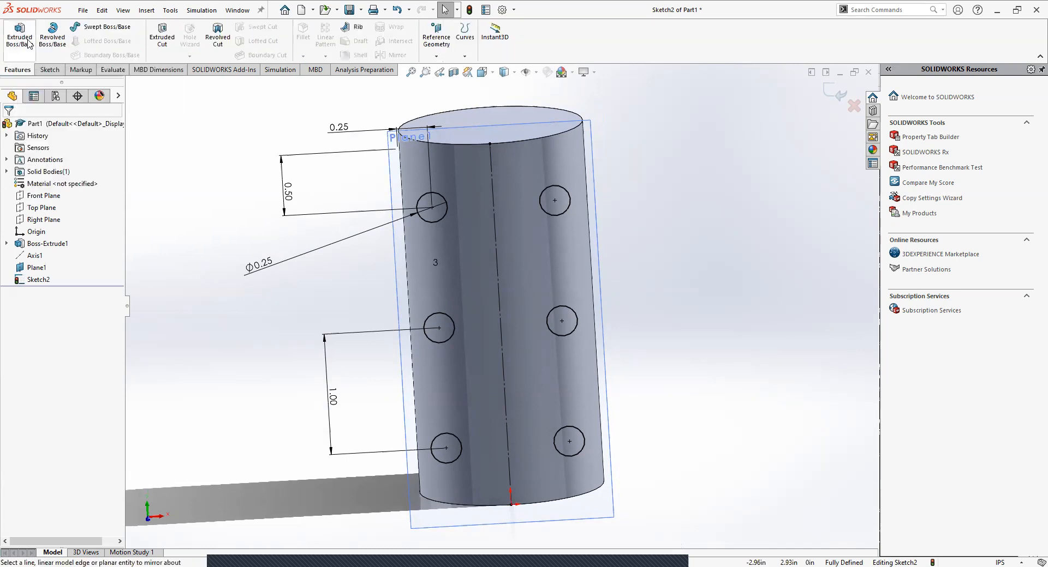
pyautogui.click(162, 34)
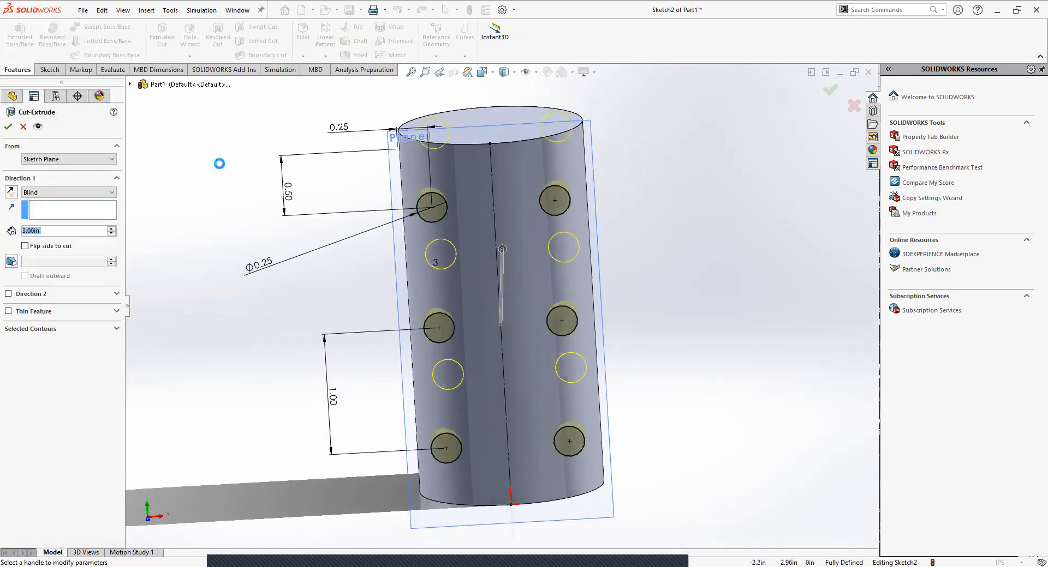
pyautogui.doubleClick(63, 232)
pyautogui.write('.5')
pyautogui.press('Return')
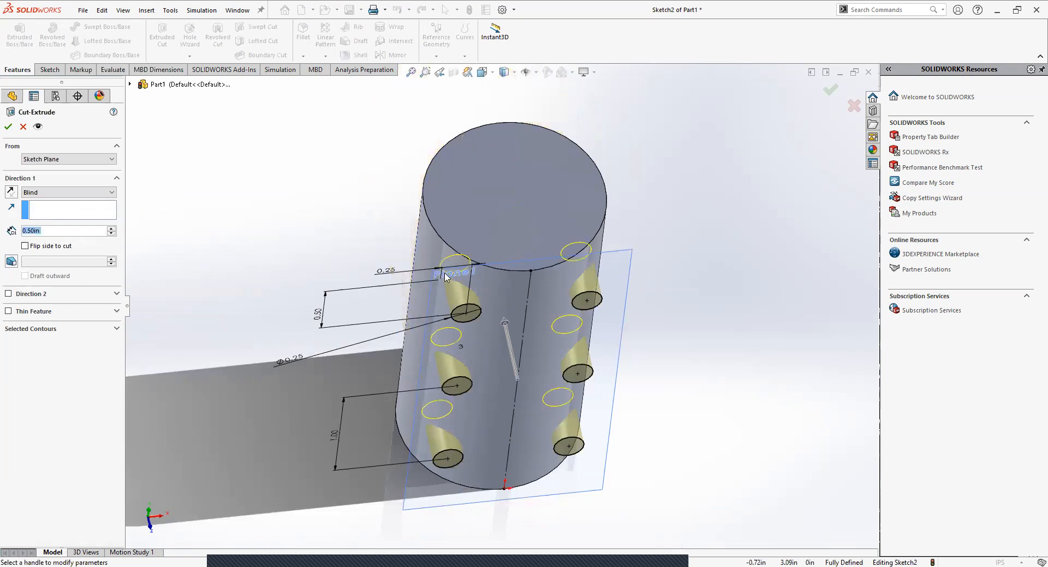
# Try a blind cut depth of 0.1 in and inspect its preview against the cylinder
pyautogui.moveTo(474, 300)
pyautogui.mouseDown(button='middle')
pyautogui.moveTo(461, 306)
pyautogui.moveTo(565, 427)
pyautogui.moveTo(413, 329)
pyautogui.moveTo(472, 368)
pyautogui.mouseUp(button='middle')
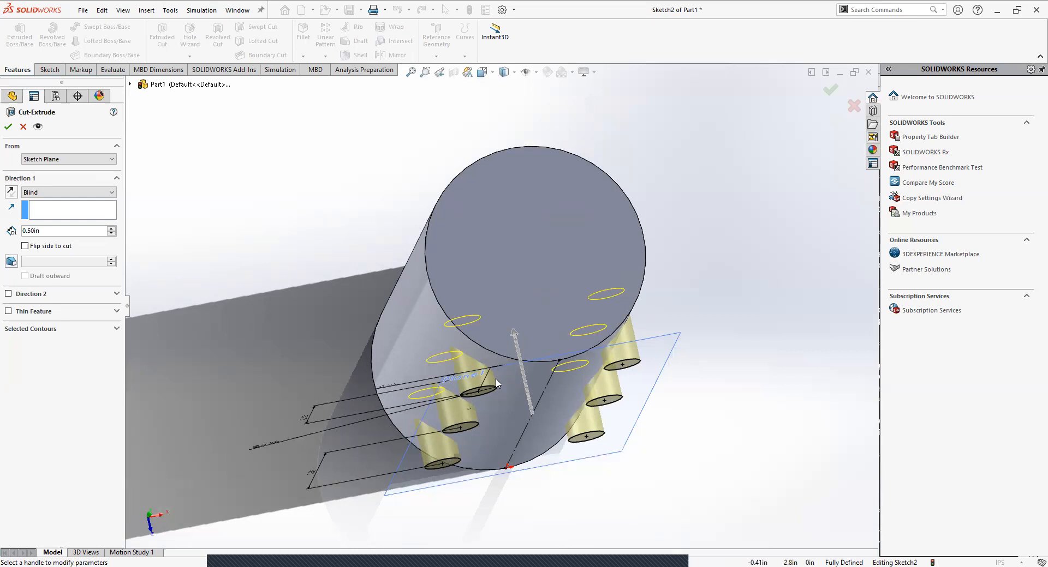
pyautogui.moveTo(496, 382); pyautogui.dragTo(492, 327, button='middle')
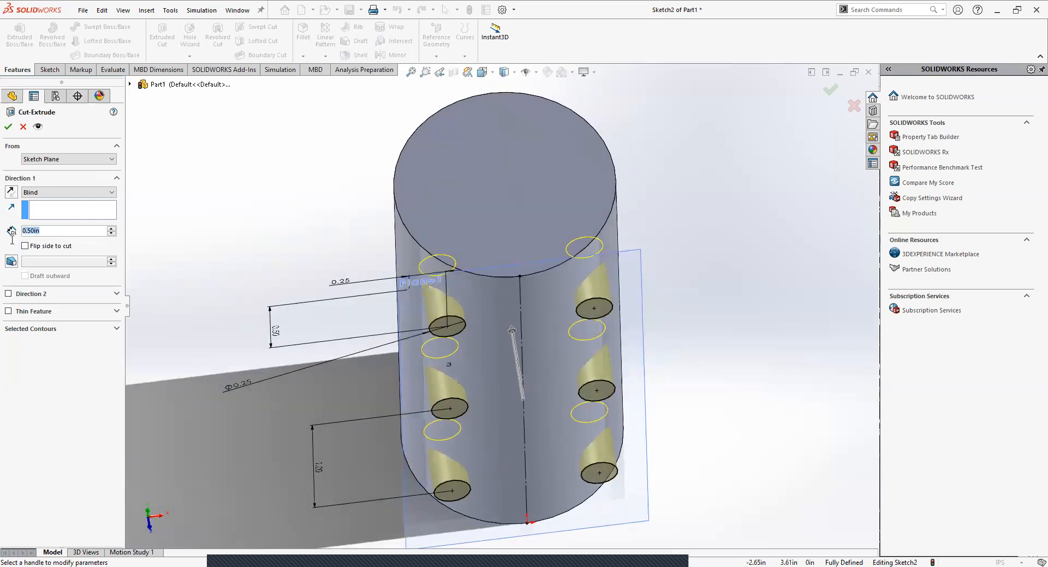
pyautogui.write('.1')
pyautogui.press('Return')
pyautogui.moveTo(348, 342); pyautogui.dragTo(417, 345, button='middle')
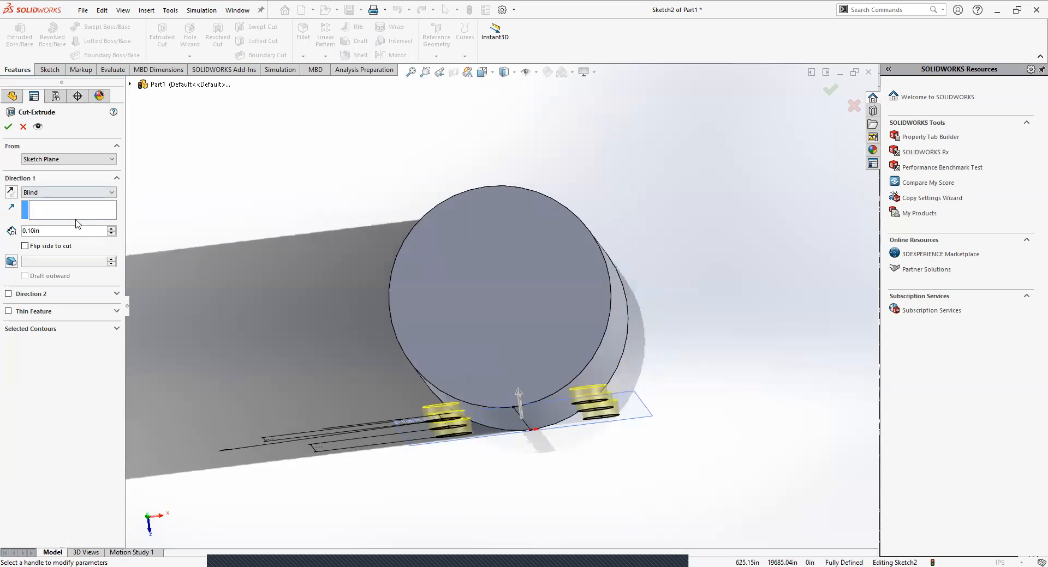
pyautogui.moveTo(451, 446)
pyautogui.mouseDown(button='middle')
pyautogui.moveTo(460, 435)
pyautogui.moveTo(205, 341)
pyautogui.mouseUp(button='middle')
# Set the cut's blind depth to 0.5 in and accept the extruded cut
pyautogui.moveTo(63, 230); pyautogui.dragTo(16, 231)
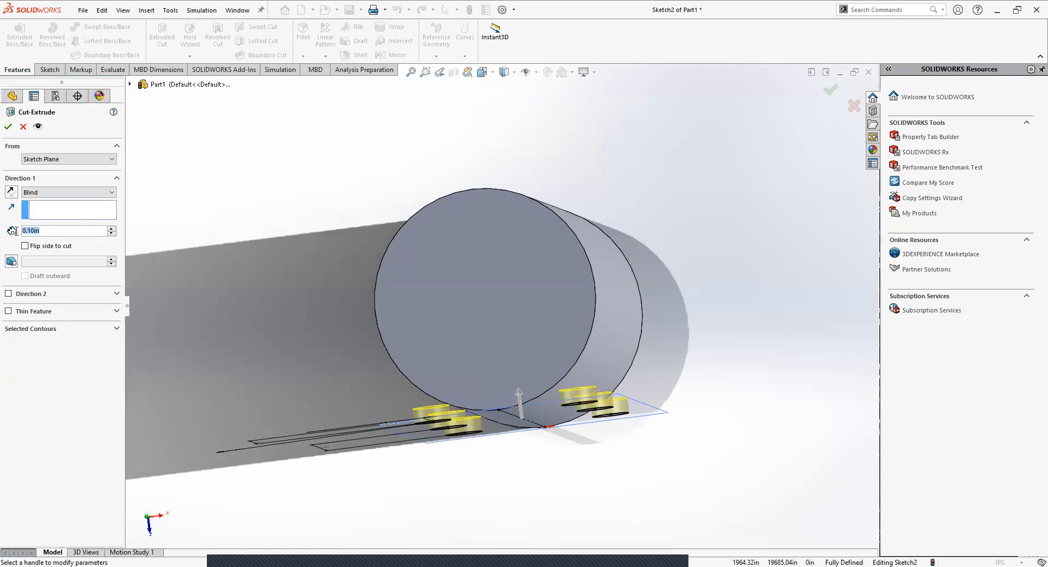
pyautogui.write('5')
pyautogui.press('Return')
pyautogui.moveTo(498, 355); pyautogui.dragTo(537, 343, button='middle')
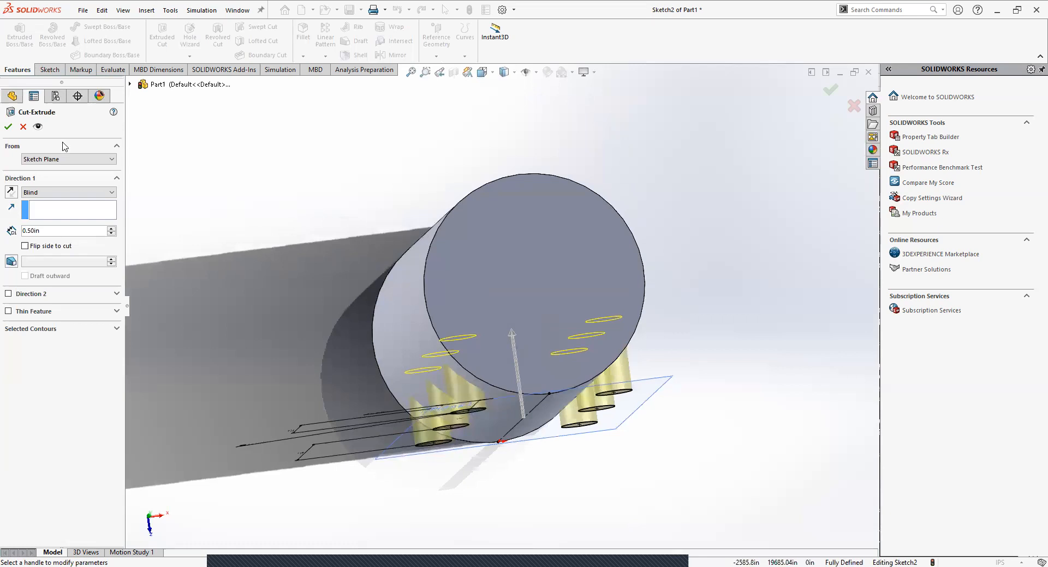
pyautogui.click(4, 126)
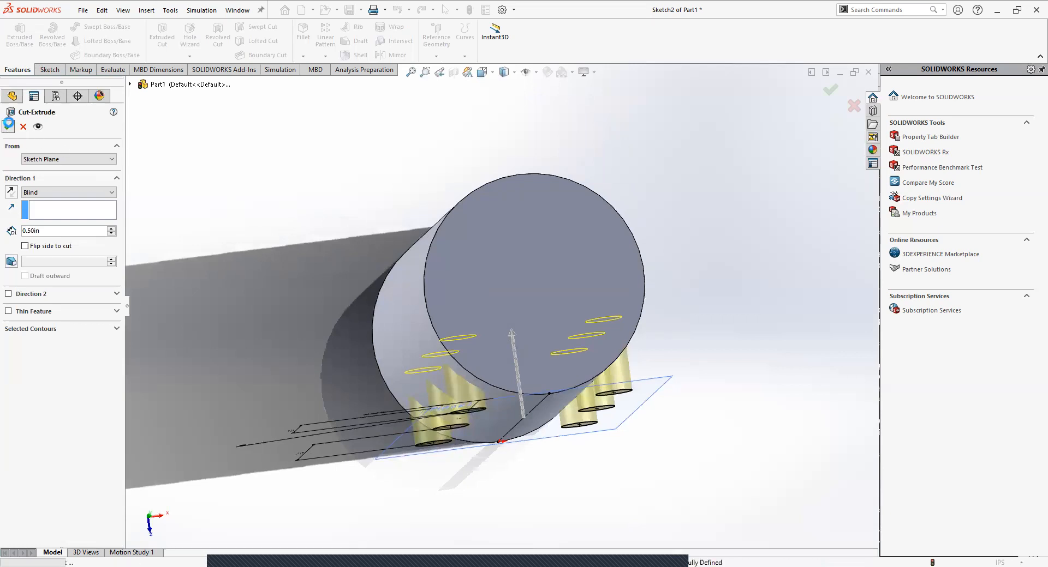
# Examine the six cut holes and the opposite side of the cylinder from several angles
pyautogui.moveTo(271, 286); pyautogui.dragTo(237, 172, button='middle')
pyautogui.moveTo(387, 296); pyautogui.dragTo(435, 328, button='middle')
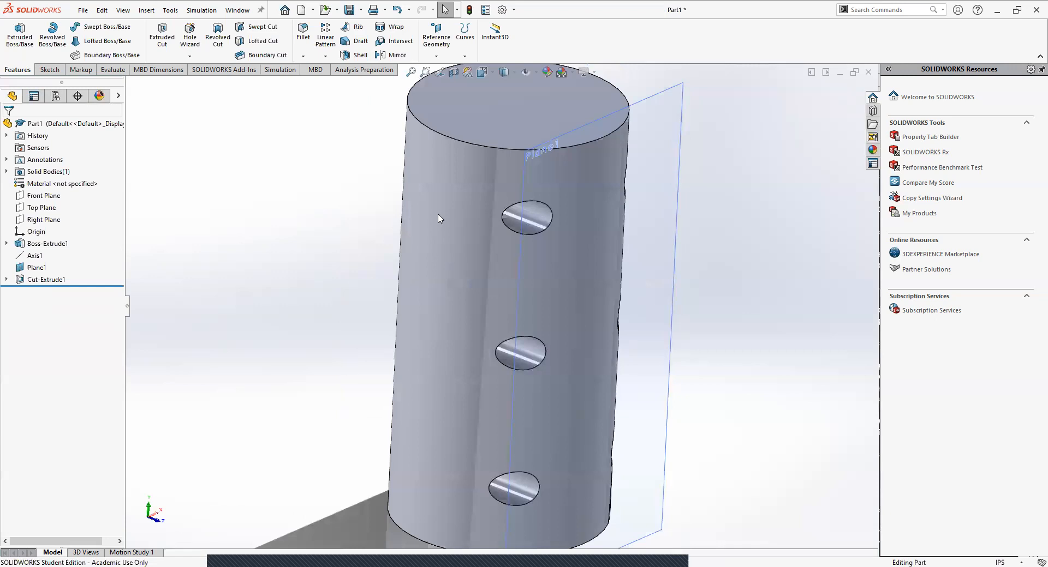
pyautogui.moveTo(333, 165); pyautogui.dragTo(596, 244, button='middle')
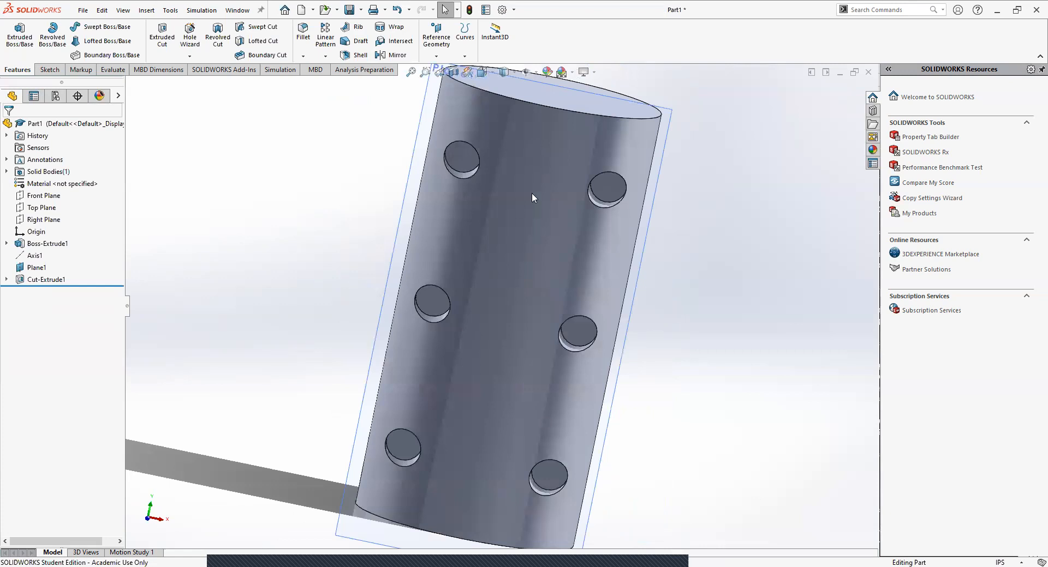
pyautogui.moveTo(282, 109); pyautogui.dragTo(342, 264, button='middle')
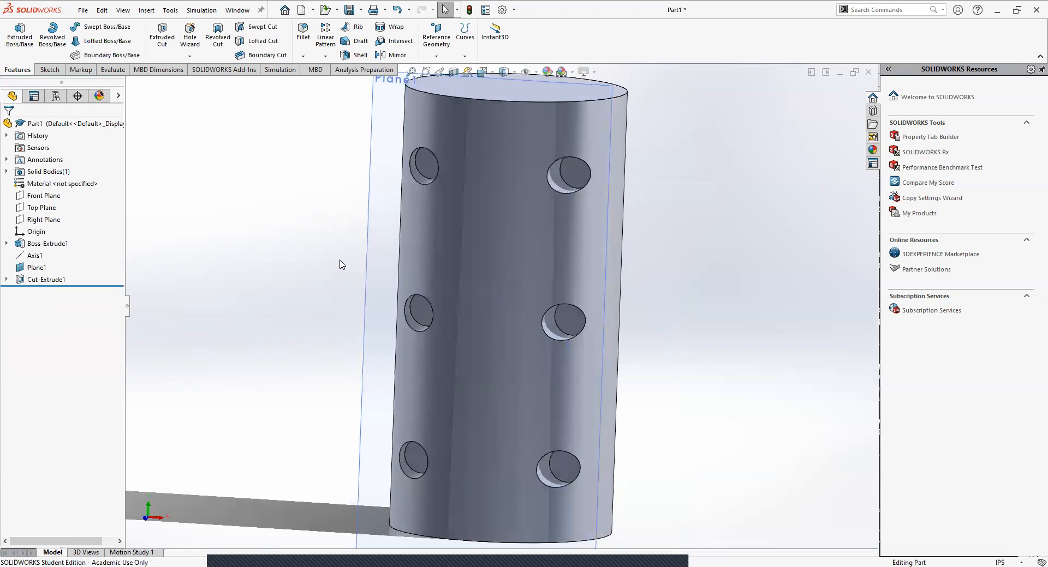
pyautogui.moveTo(432, 166); pyautogui.dragTo(610, 182, button='middle')
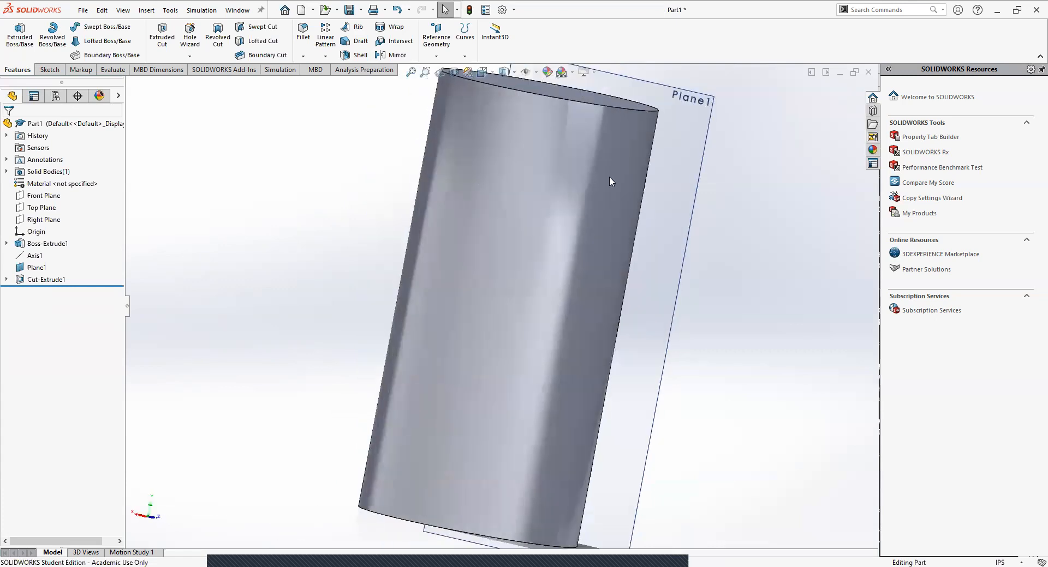
pyautogui.moveTo(402, 221); pyautogui.dragTo(175, 191, button='middle')
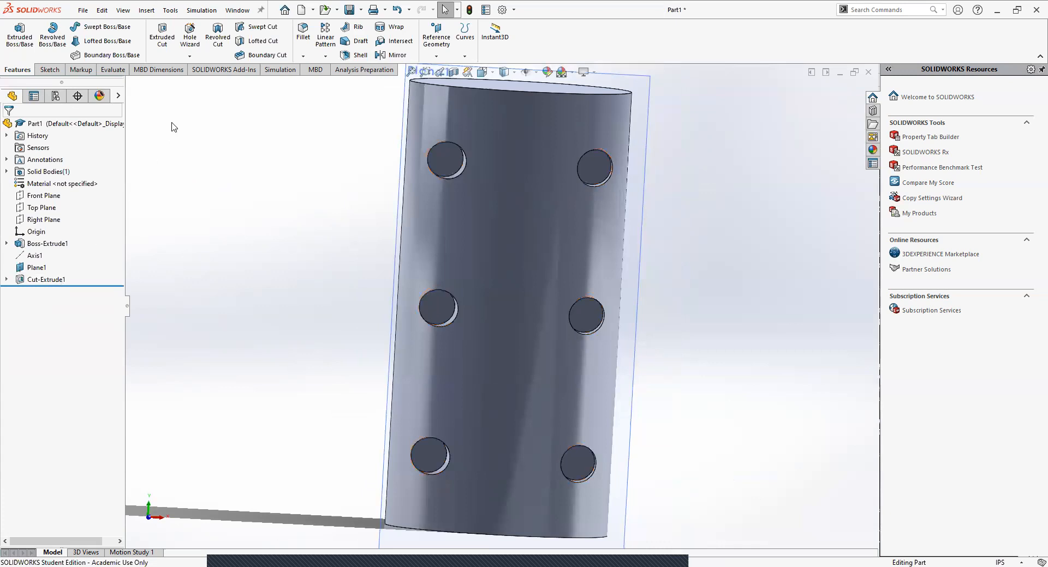
pyautogui.moveTo(554, 175); pyautogui.dragTo(550, 248, button='middle')
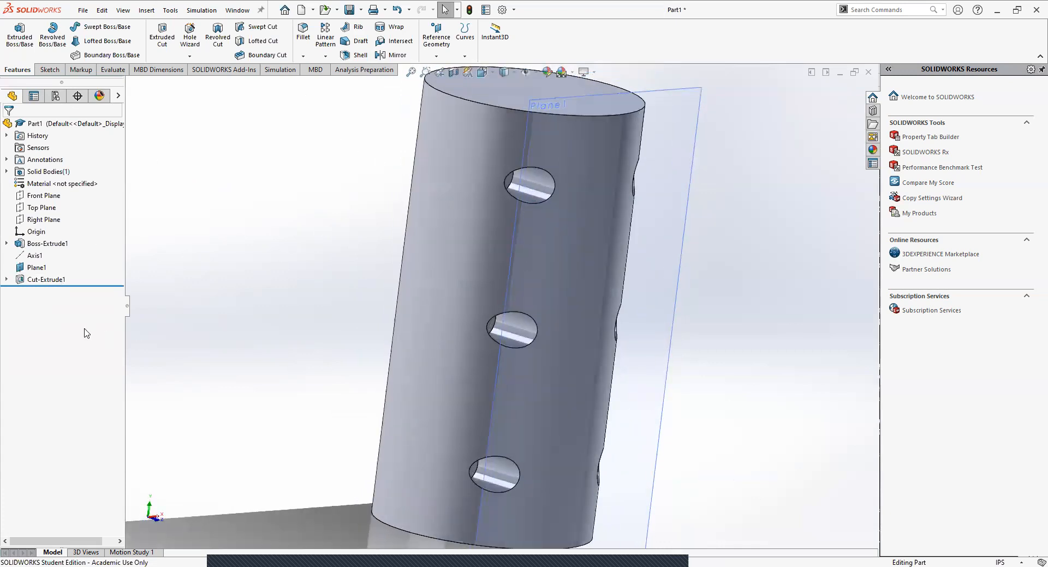
# Mirror the extruded cut of six holes about the Front Plane onto the opposite side of the cylinder
pyautogui.click(46, 279)
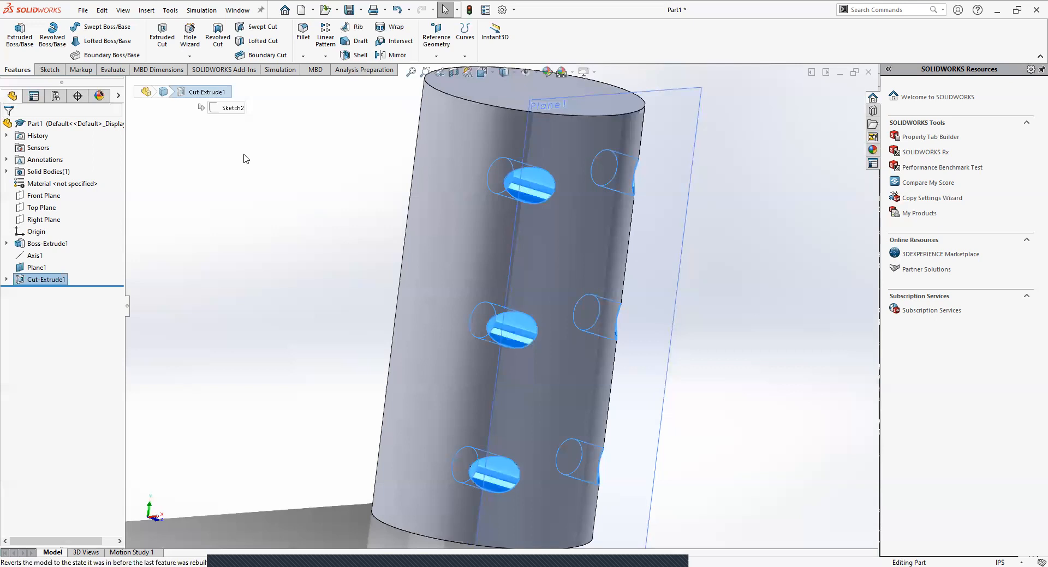
pyautogui.click(326, 56)
pyautogui.click(334, 100)
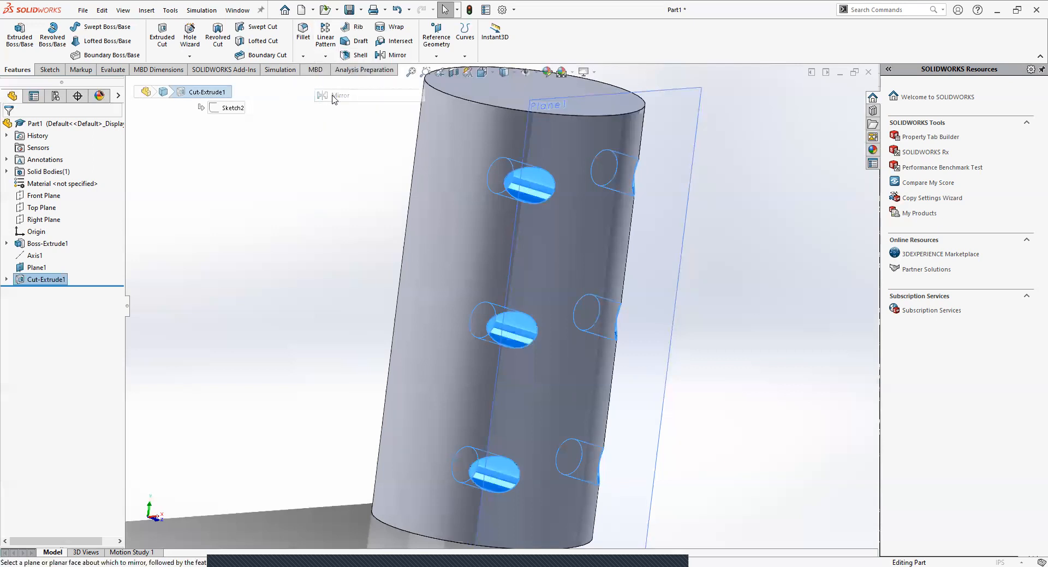
pyautogui.click(42, 195)
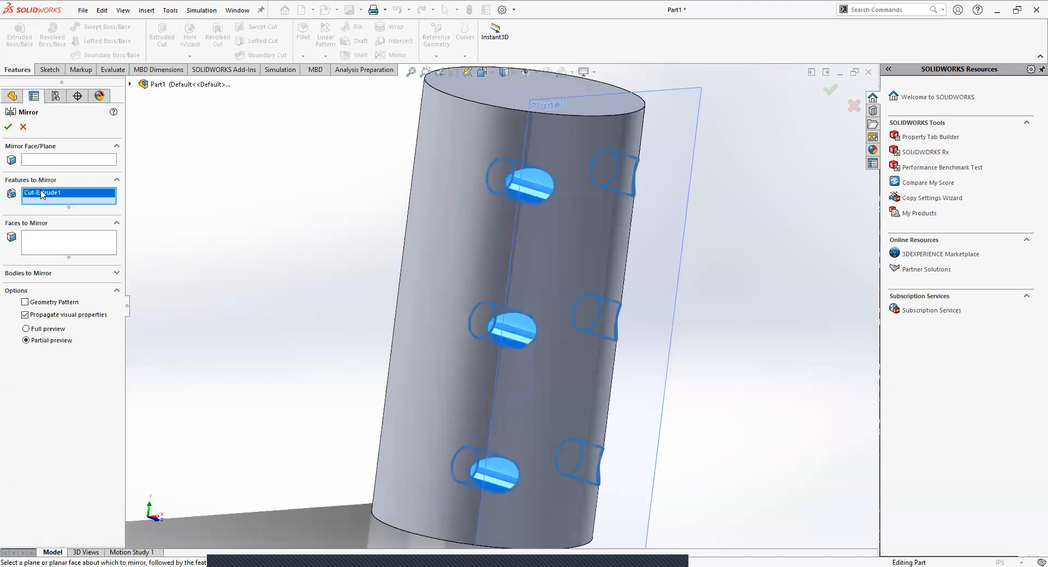
pyautogui.click(39, 159)
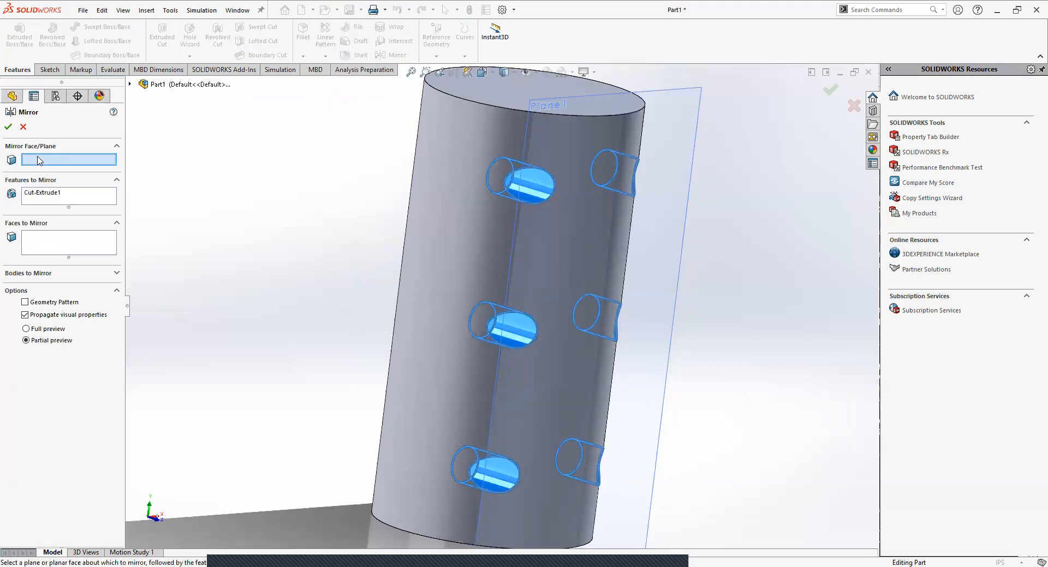
pyautogui.click(131, 85)
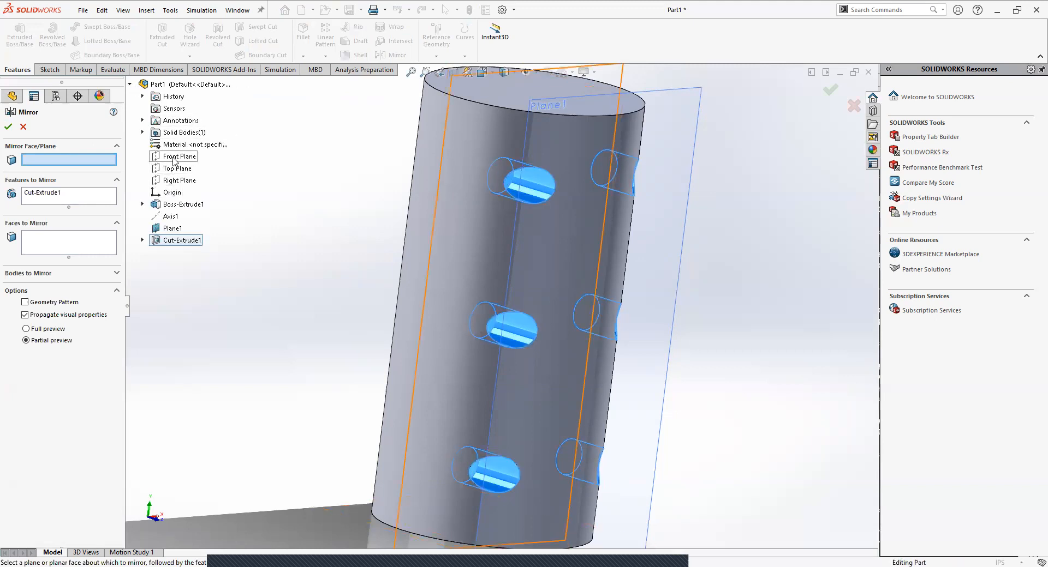
pyautogui.moveTo(414, 210); pyautogui.dragTo(456, 241, button='middle')
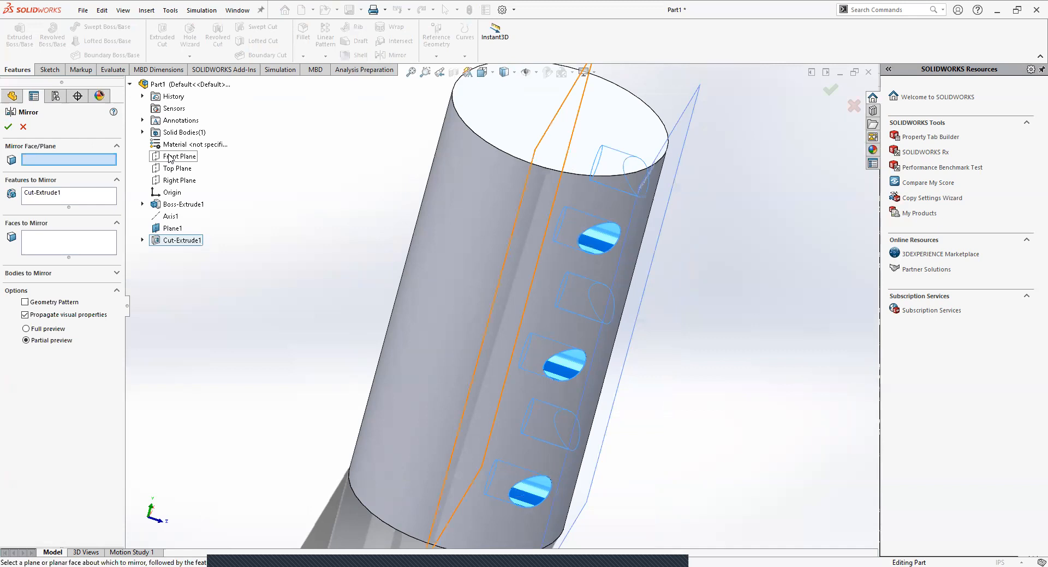
pyautogui.click(169, 158)
pyautogui.moveTo(414, 292); pyautogui.dragTo(568, 376, button='middle')
pyautogui.click(8, 126)
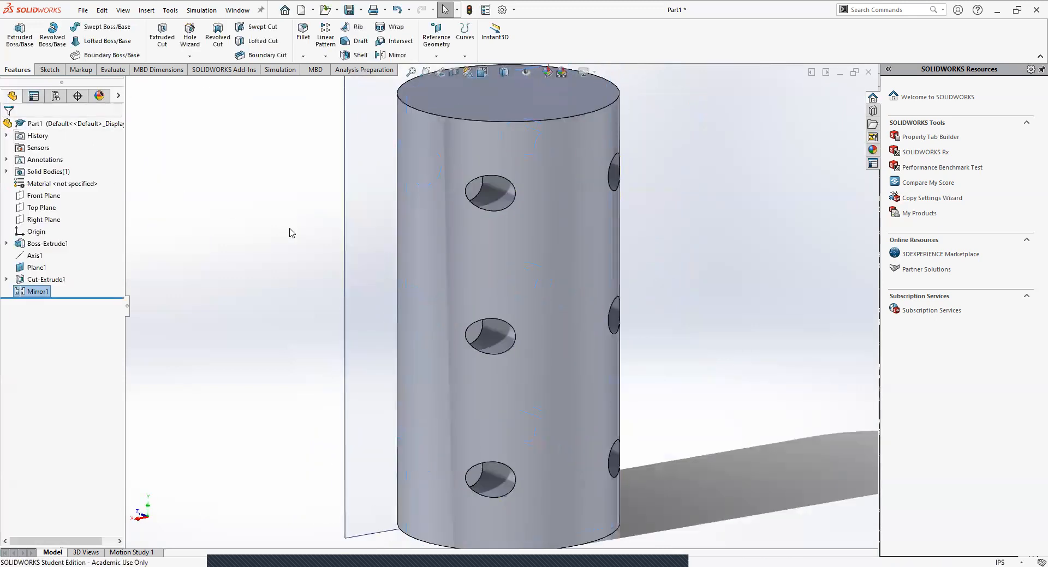
pyautogui.moveTo(333, 216); pyautogui.dragTo(502, 327, button='middle')
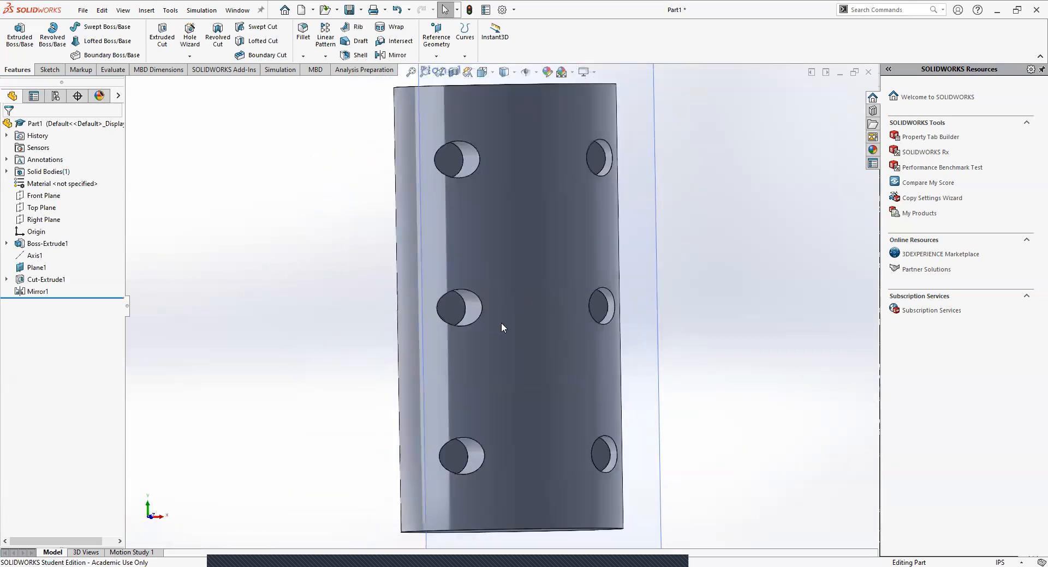
pyautogui.moveTo(478, 186); pyautogui.dragTo(472, 235, button='middle')
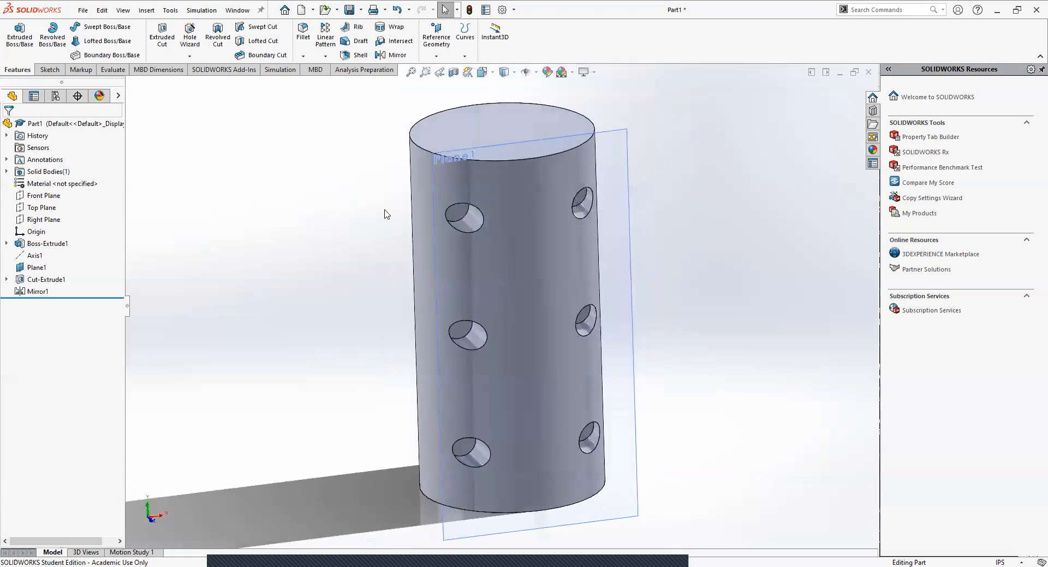
pyautogui.click(44, 279)
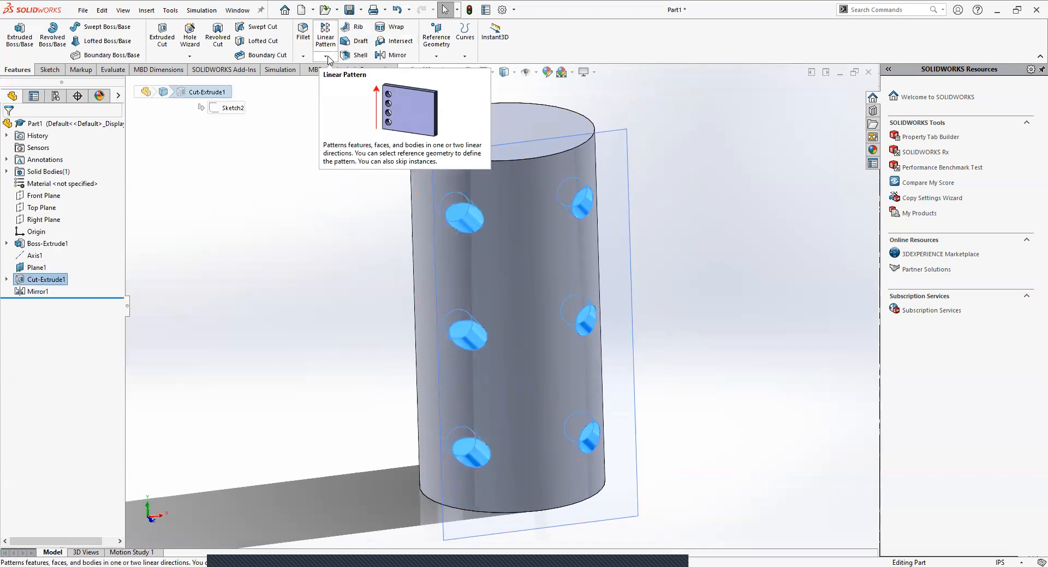
pyautogui.click(325, 37)
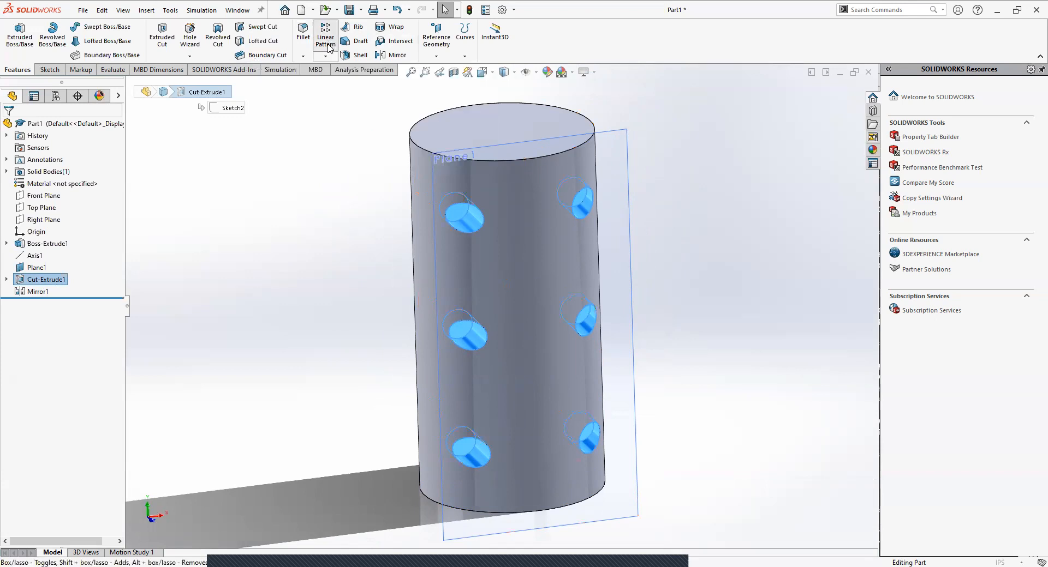
pyautogui.moveTo(370, 182); pyautogui.dragTo(288, 151, button='middle')
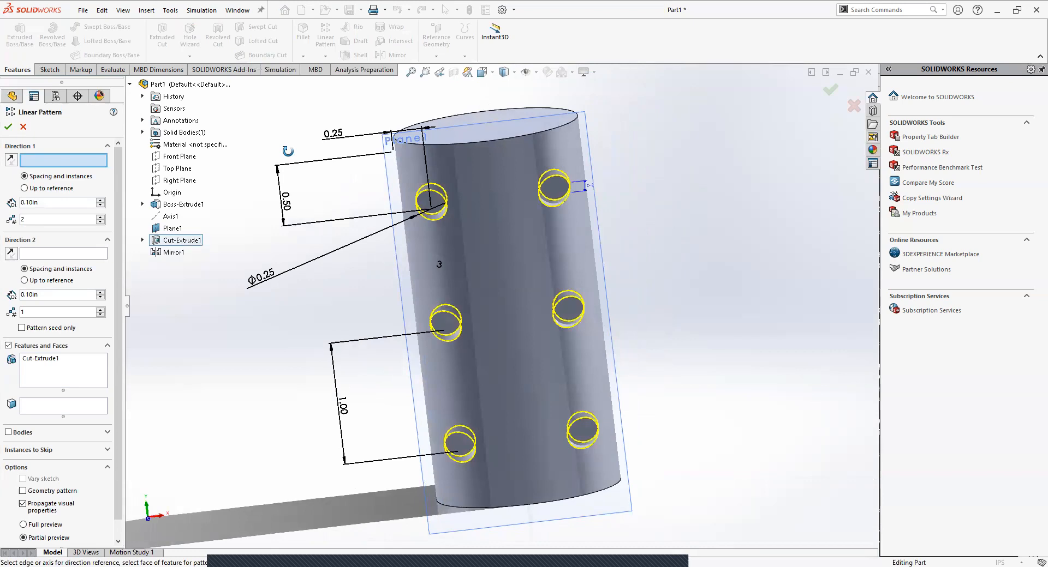
pyautogui.click(443, 142)
pyautogui.moveTo(442, 142); pyautogui.dragTo(369, 191, button='middle')
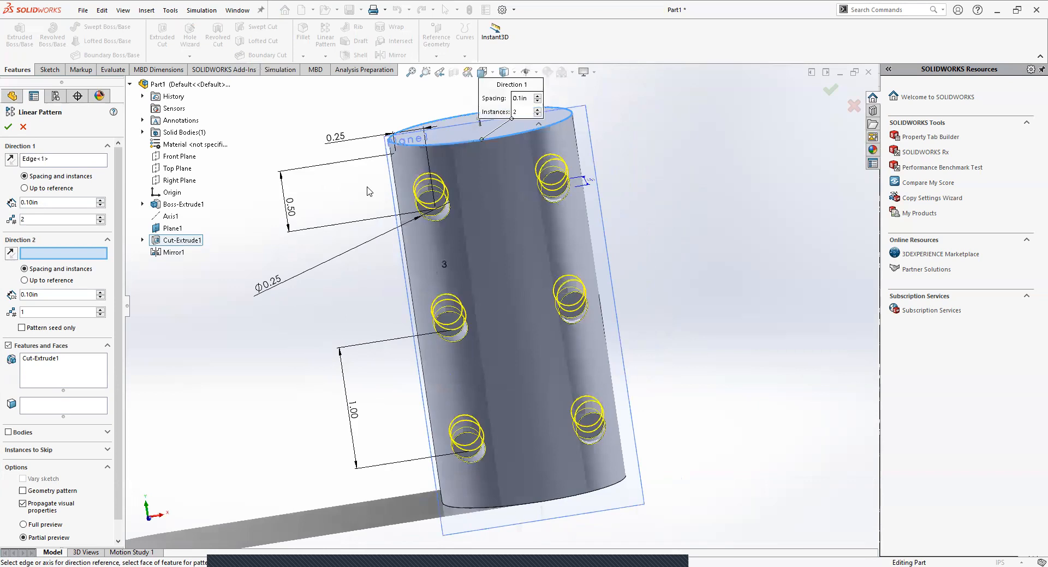
pyautogui.click(398, 205)
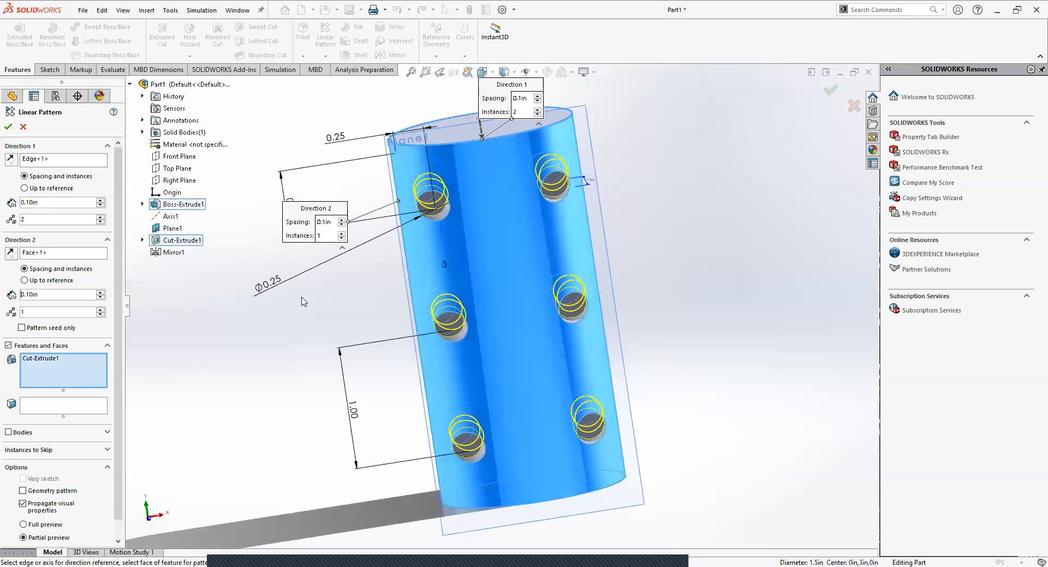
pyautogui.click(52, 163)
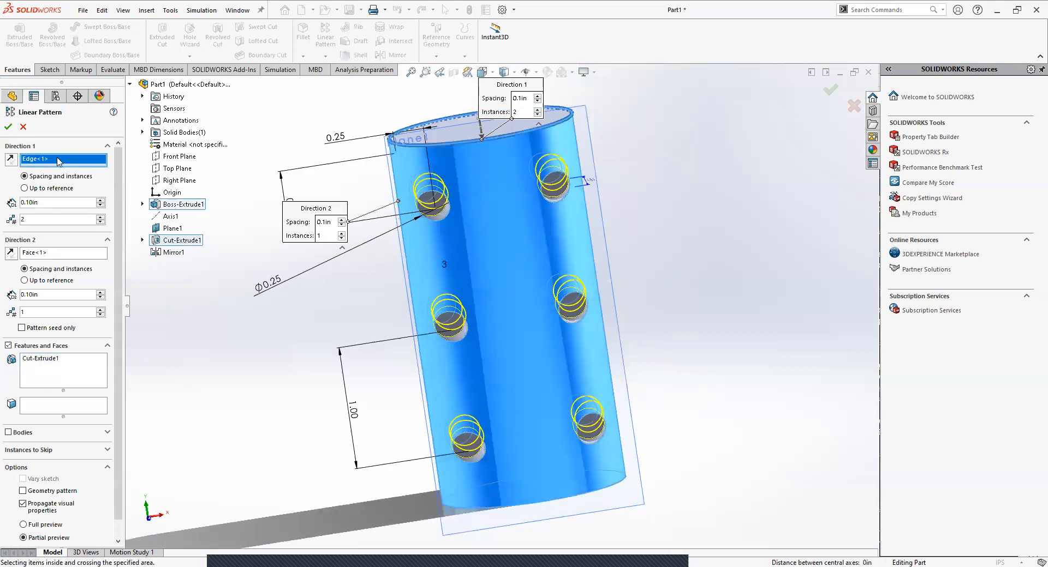
pyautogui.press('Delete')
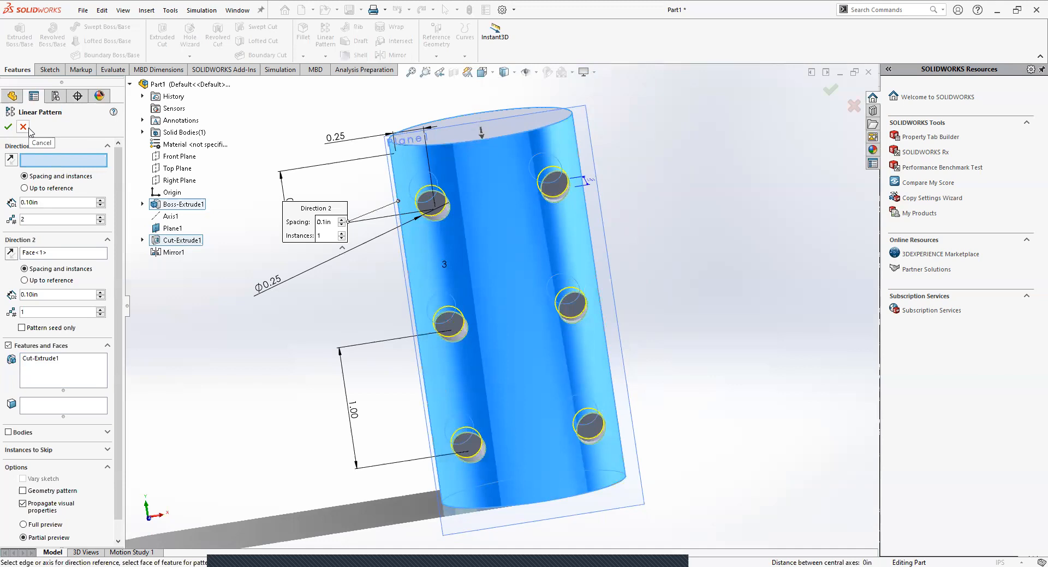
pyautogui.rightClick(171, 217)
pyautogui.click(23, 127)
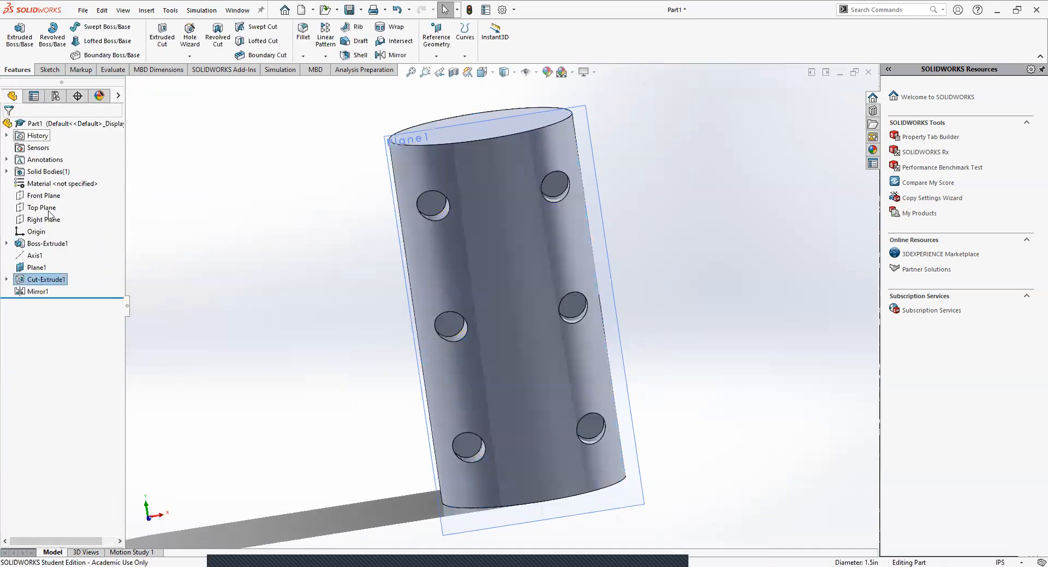
# Show the cylinder's central axis, Axis1, in the model view
pyautogui.rightClick(41, 256)
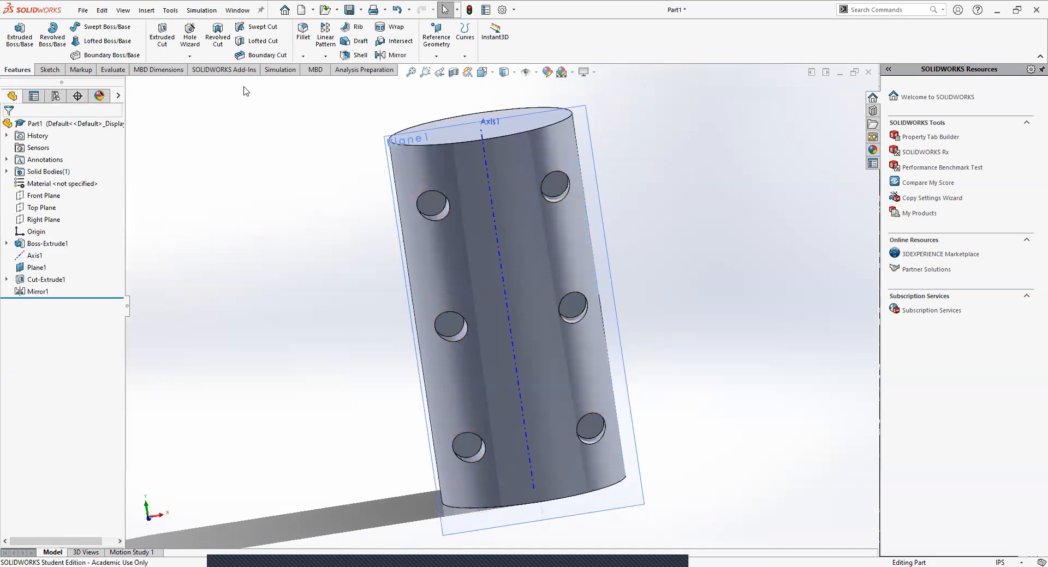
# Try a linear pattern of the six-hole extruded cut, using Axis1 as the first direction, and inspect the preview
pyautogui.click(329, 36)
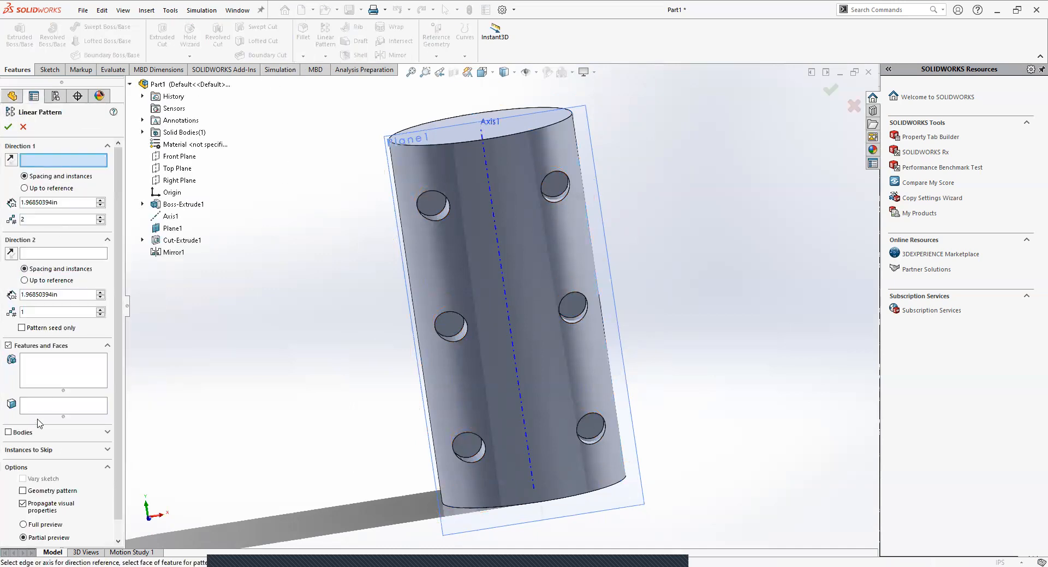
pyautogui.click(48, 386)
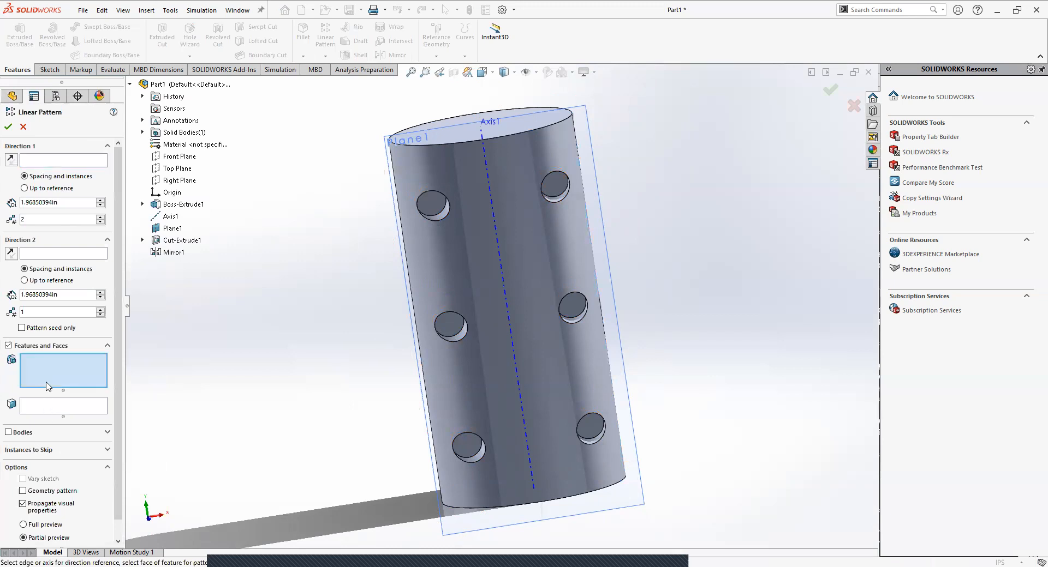
pyautogui.click(182, 242)
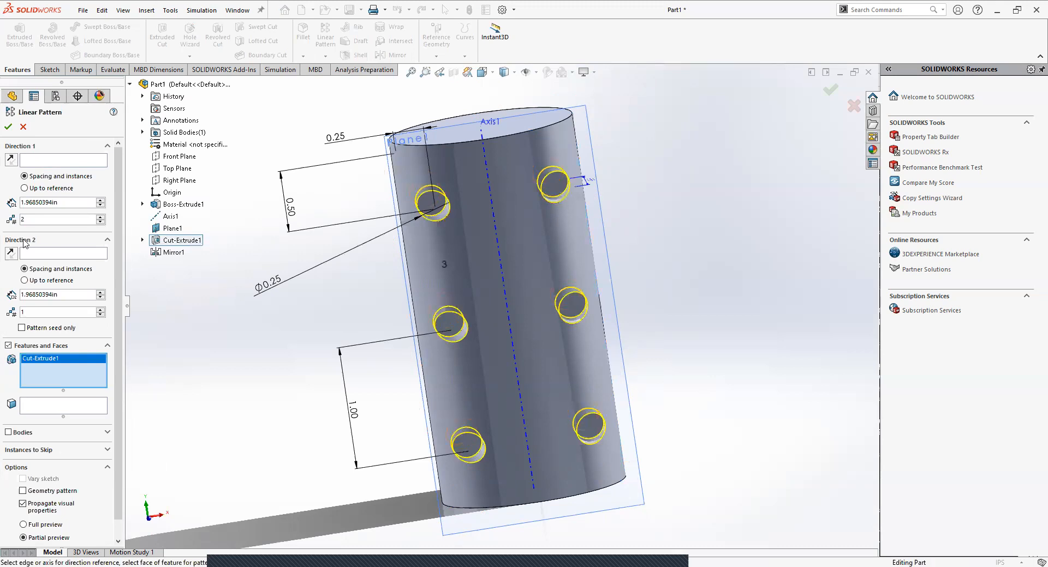
pyautogui.click(43, 159)
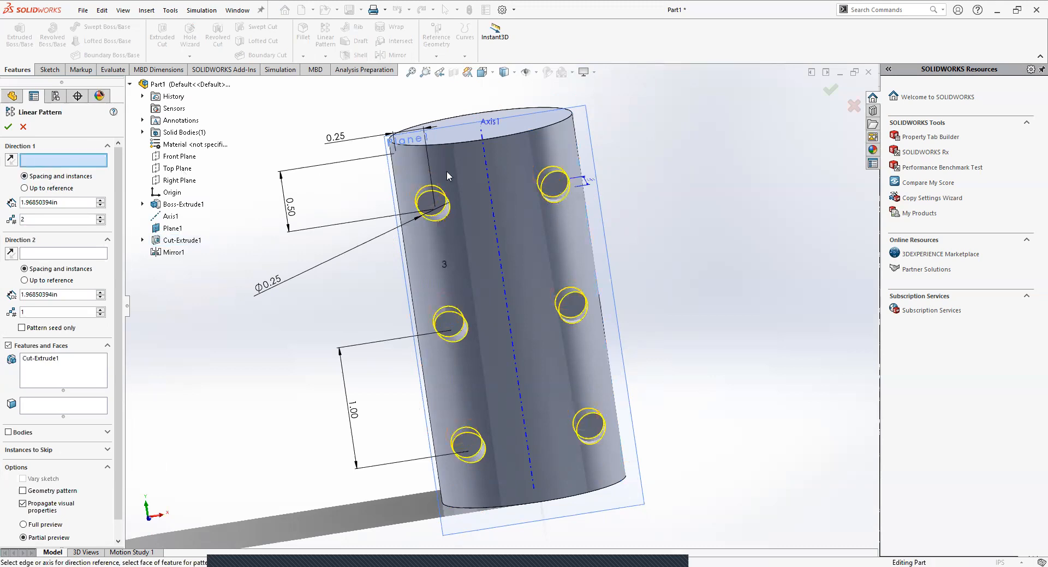
pyautogui.click(489, 188)
pyautogui.moveTo(260, 303)
pyautogui.mouseDown(button='middle')
pyautogui.moveTo(218, 282)
pyautogui.moveTo(216, 312)
pyautogui.moveTo(260, 310)
pyautogui.mouseUp(button='middle')
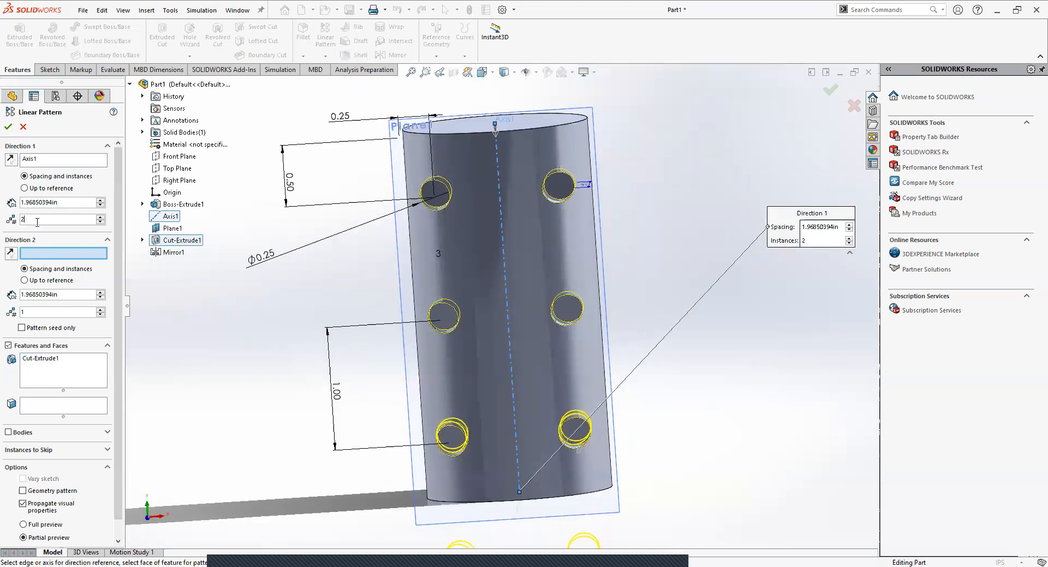
pyautogui.moveTo(250, 387); pyautogui.dragTo(235, 347, button='middle')
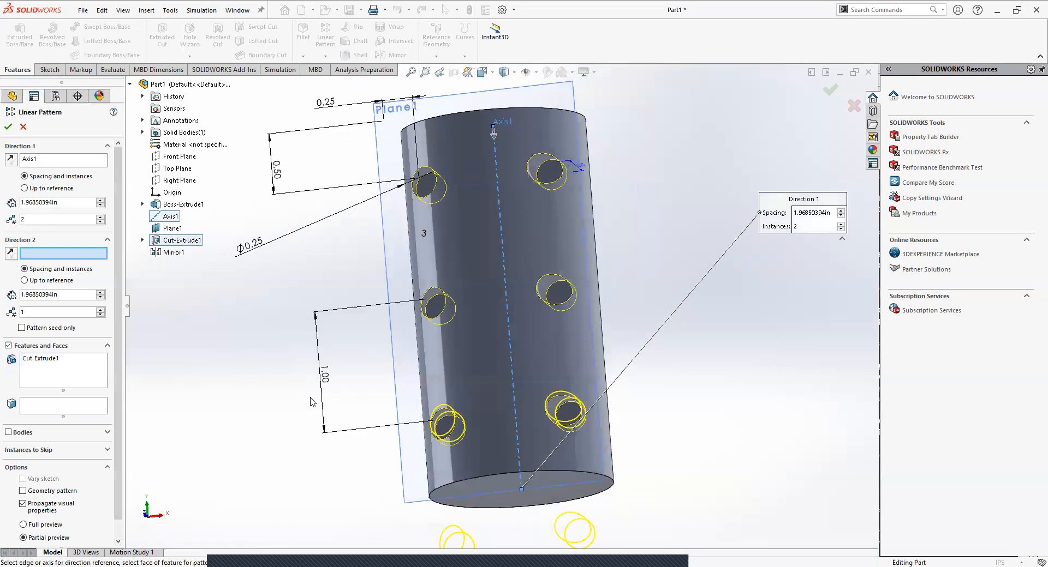
pyautogui.scroll(1, 306, 396)
pyautogui.moveTo(362, 262); pyautogui.dragTo(467, 409, button='middle')
pyautogui.scroll(2, 467, 408)
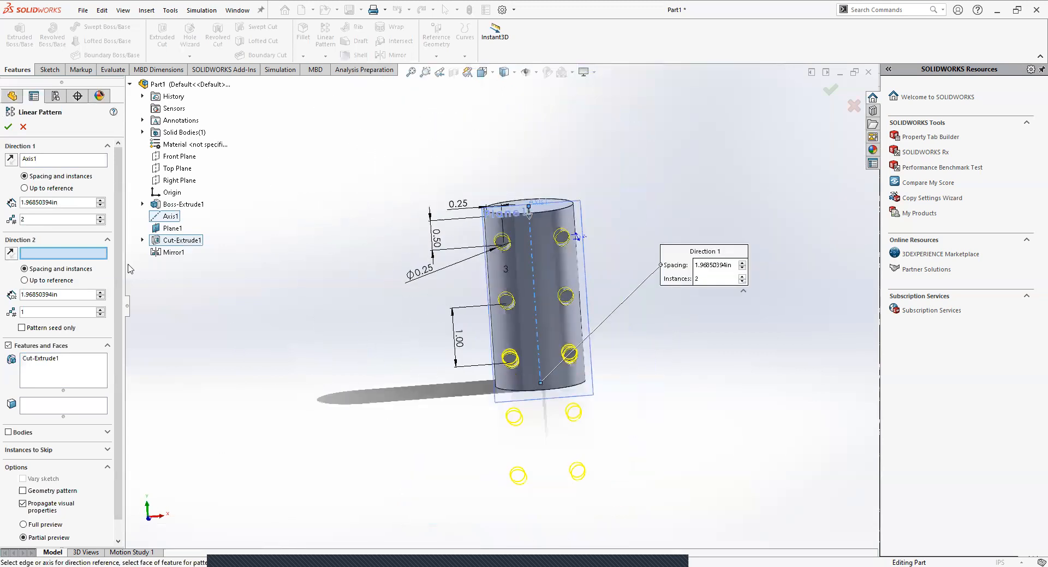
# Try a spacing of 0.5 in for the linear pattern along the axis and check where the copied holes fall
pyautogui.doubleClick(67, 200)
pyautogui.write('.')
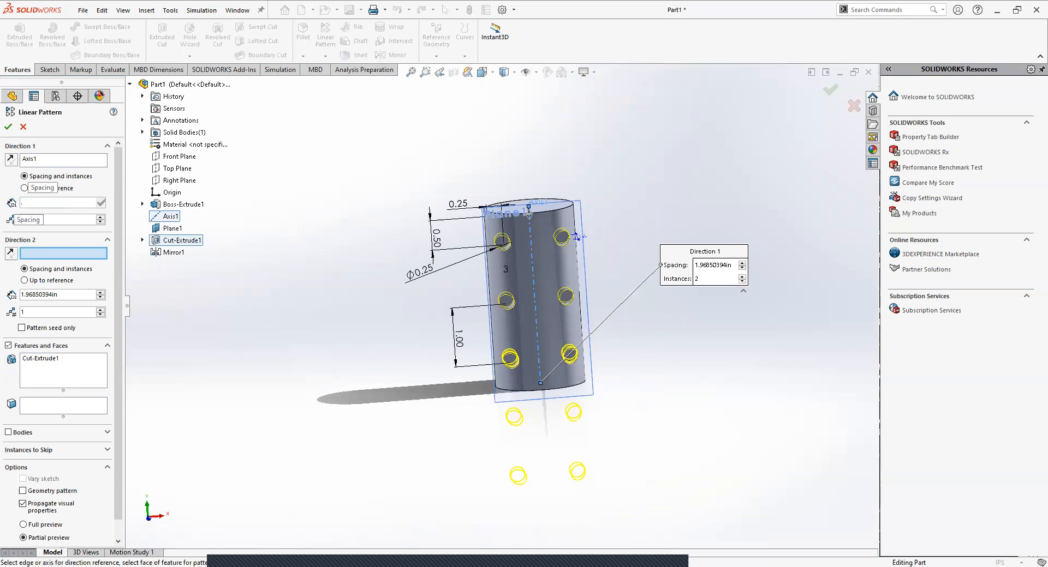
pyautogui.write('5')
pyautogui.press('Return')
pyautogui.scroll(-4, 571, 336)
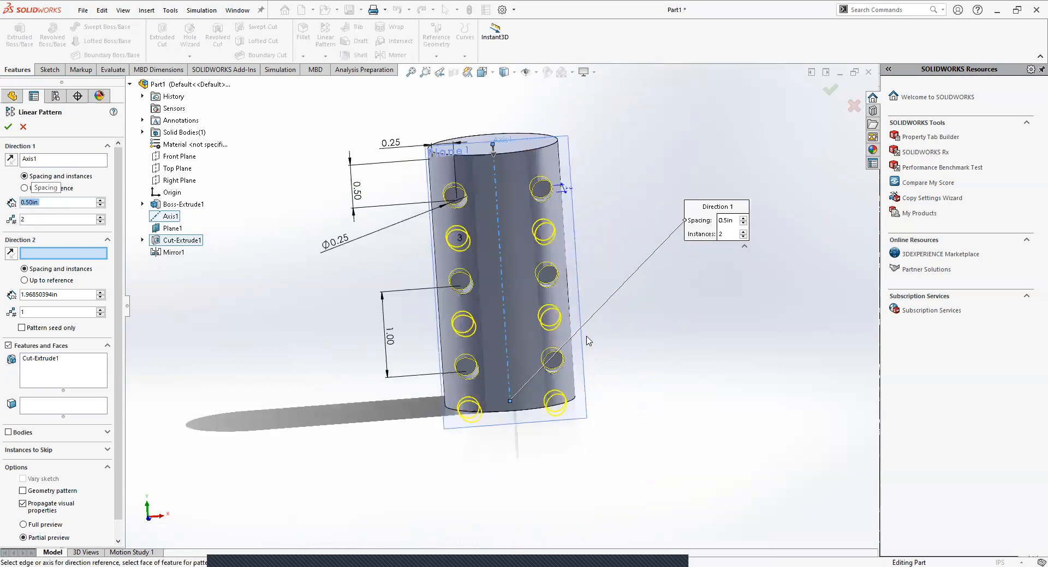
pyautogui.moveTo(571, 336); pyautogui.dragTo(558, 415, button='middle')
pyautogui.scroll(5, 558, 415)
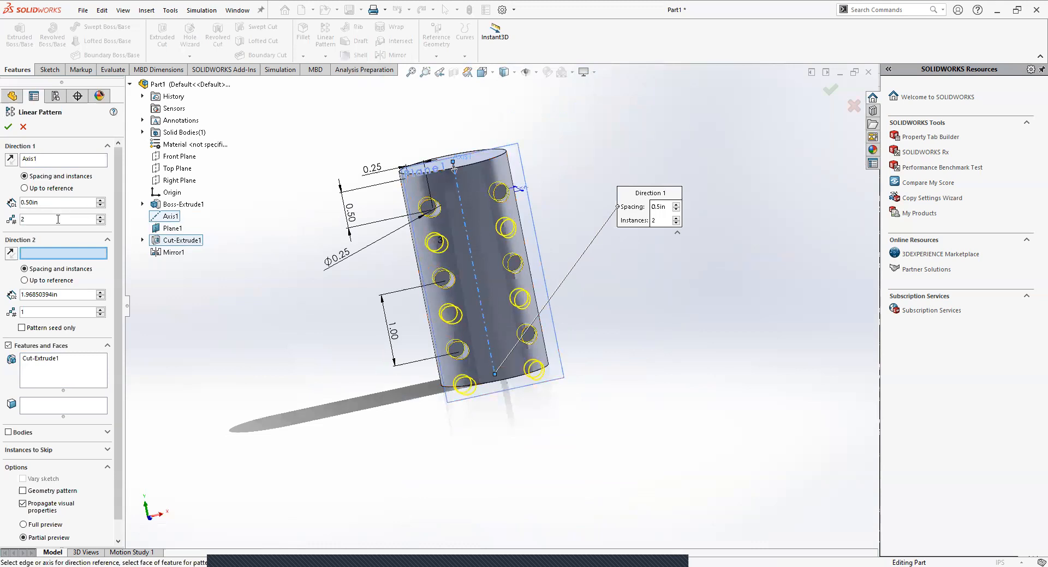
# Try a spacing of 3 in for the linear pattern and view its preview from several angles
pyautogui.click(46, 203)
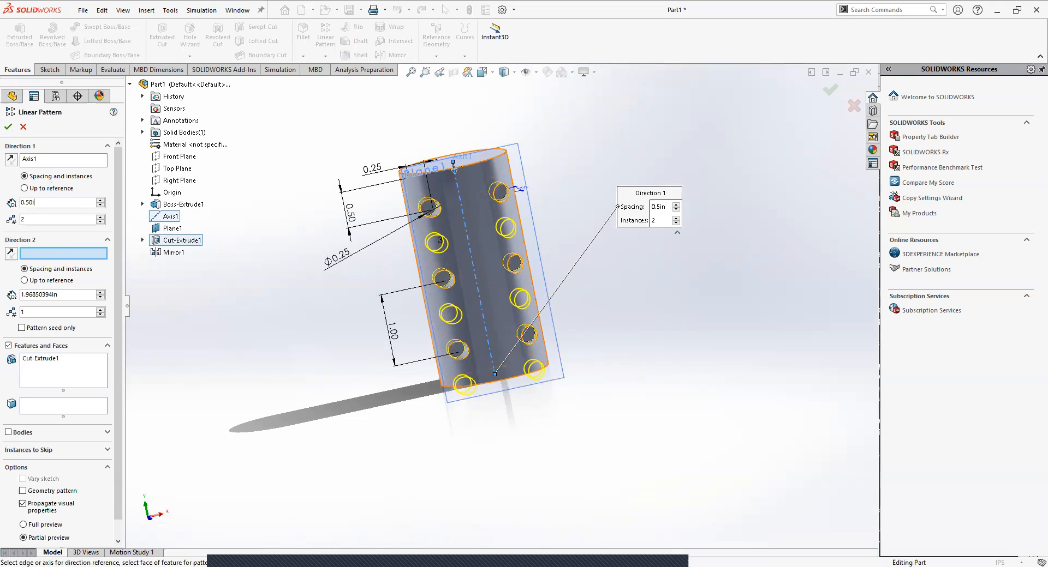
pyautogui.press('BackSpace')
pyautogui.press('BackSpace')
pyautogui.press('BackSpace')
pyautogui.press('BackSpace')
pyautogui.press('BackSpace')
pyautogui.write('3')
pyautogui.press('Return')
pyautogui.scroll(2, 556, 385)
pyautogui.scroll(-1, 555, 385)
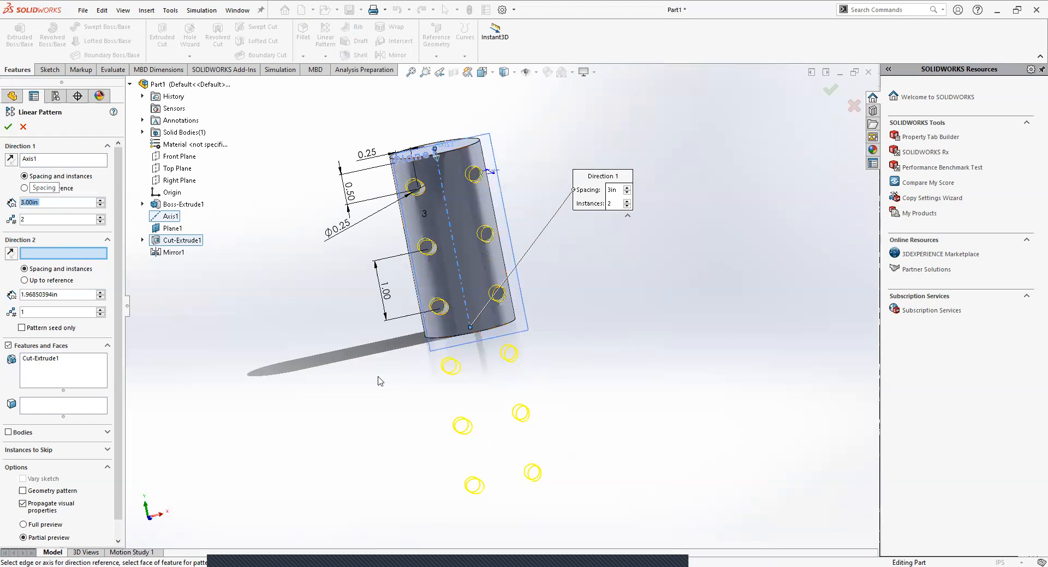
pyautogui.moveTo(376, 382); pyautogui.dragTo(468, 377, button='middle')
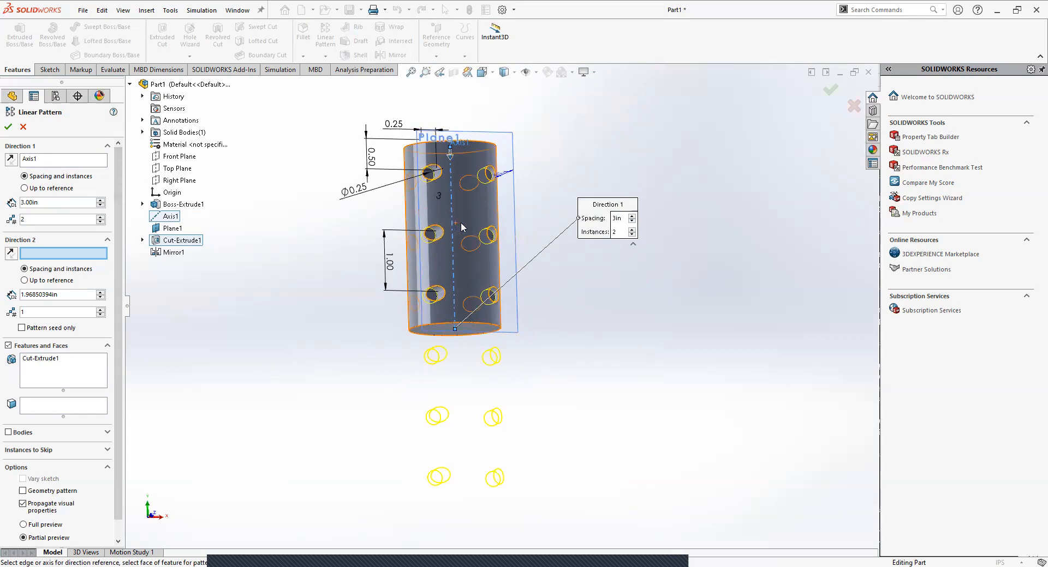
pyautogui.moveTo(460, 222); pyautogui.dragTo(448, 264, button='middle')
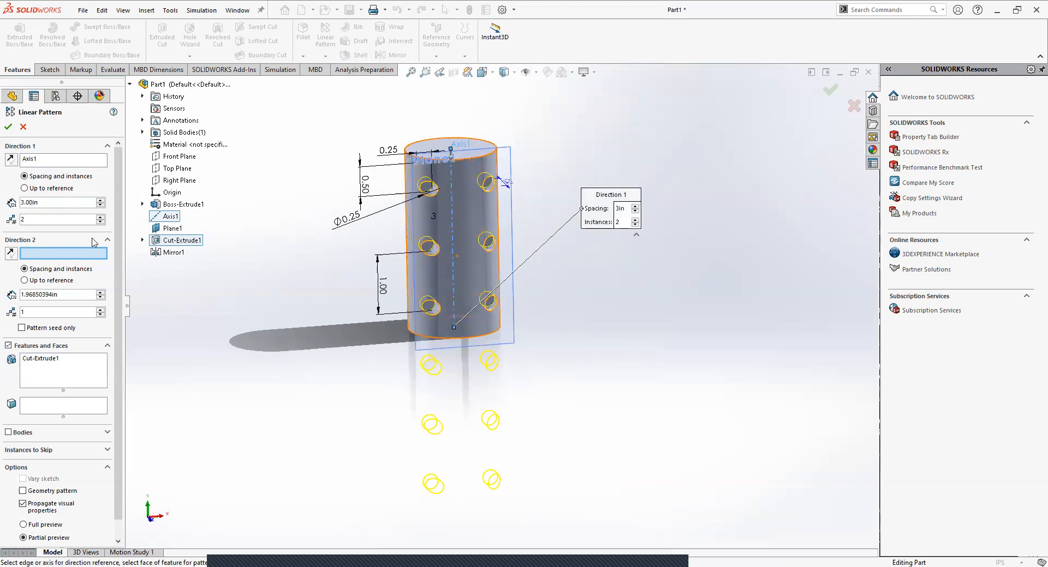
# Try reversing the pattern direction along the axis and back again, inspect the preview, and cancel the linear pattern
pyautogui.click(11, 160)
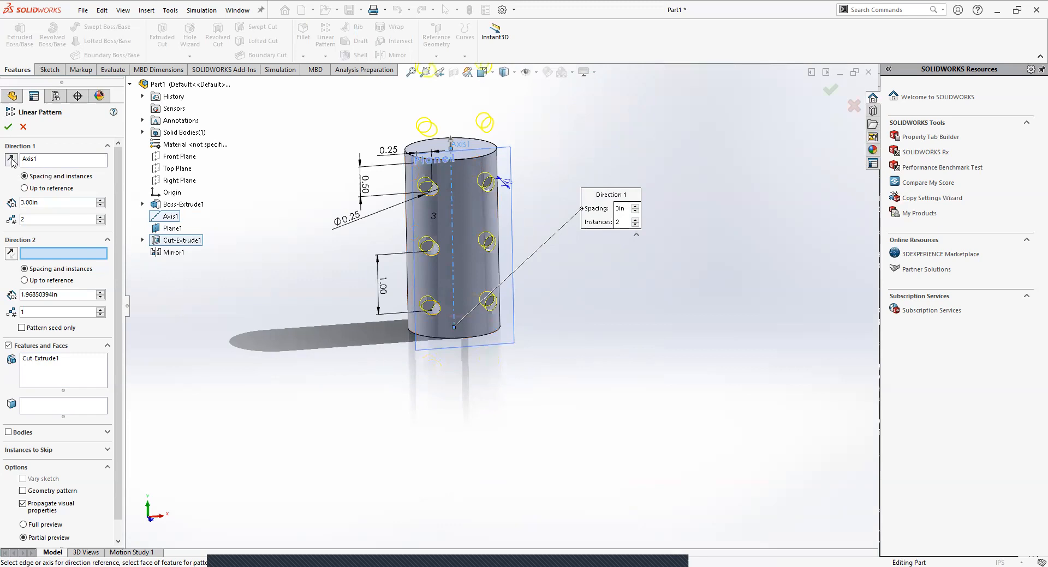
pyautogui.press('f')
pyautogui.click(15, 163)
pyautogui.moveTo(536, 394); pyautogui.dragTo(532, 353, button='middle')
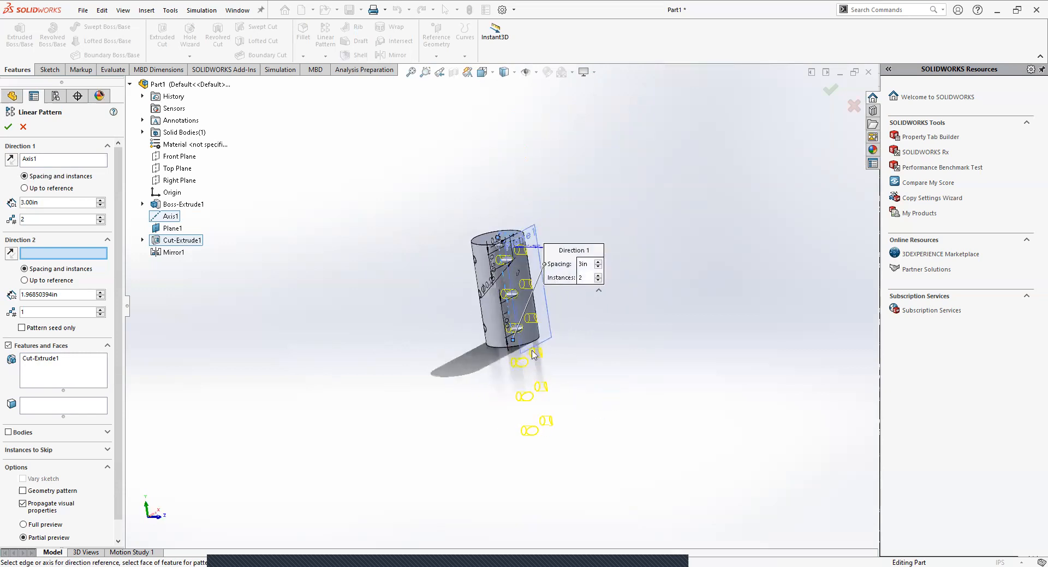
pyautogui.scroll(-6, 533, 353)
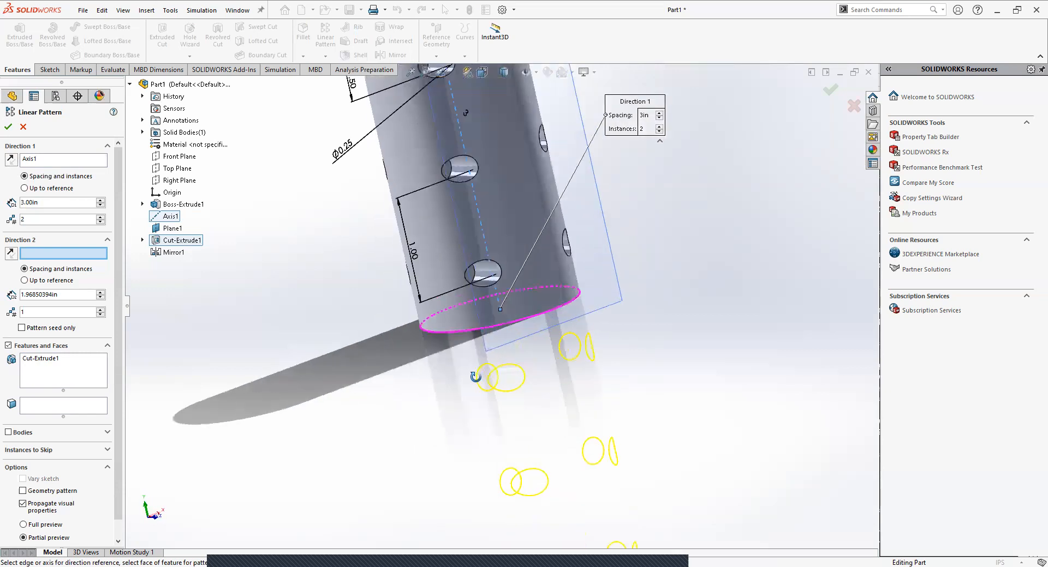
pyautogui.moveTo(475, 376); pyautogui.dragTo(477, 240, button='middle')
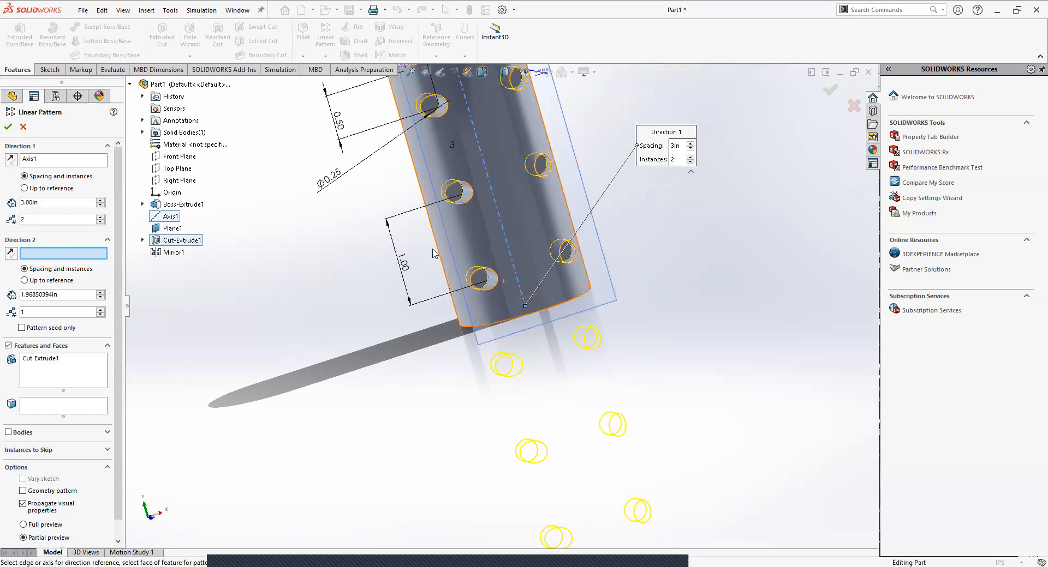
pyautogui.click(24, 128)
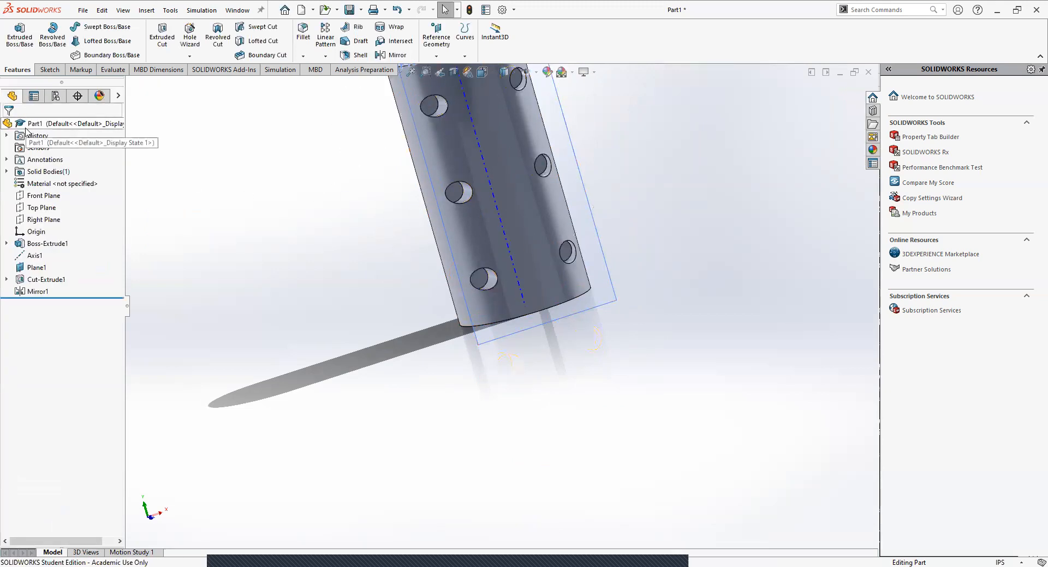
pyautogui.scroll(3, 477, 280)
pyautogui.scroll(-6, 533, 229)
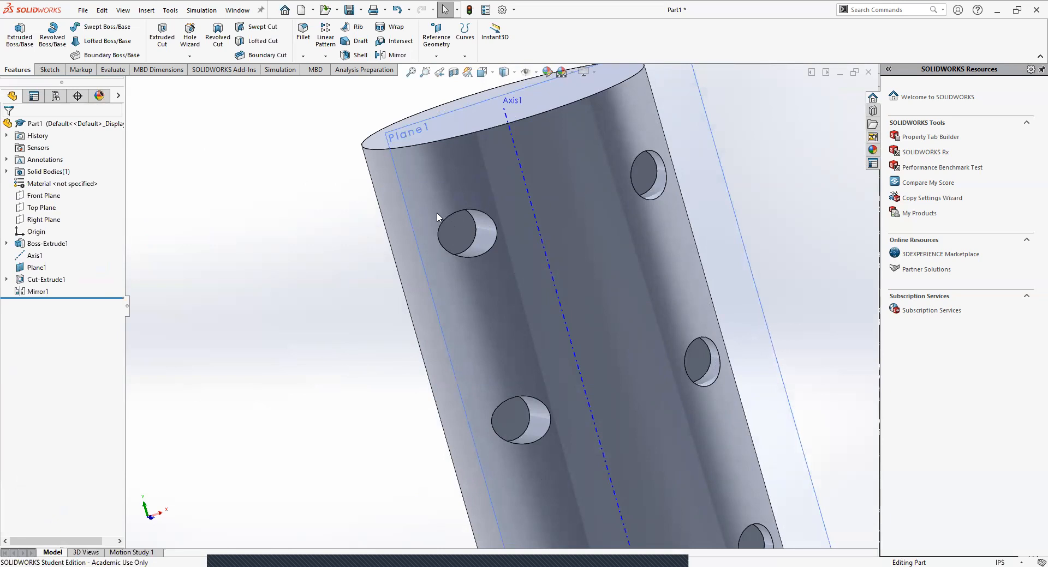
pyautogui.scroll(2, 745, 215)
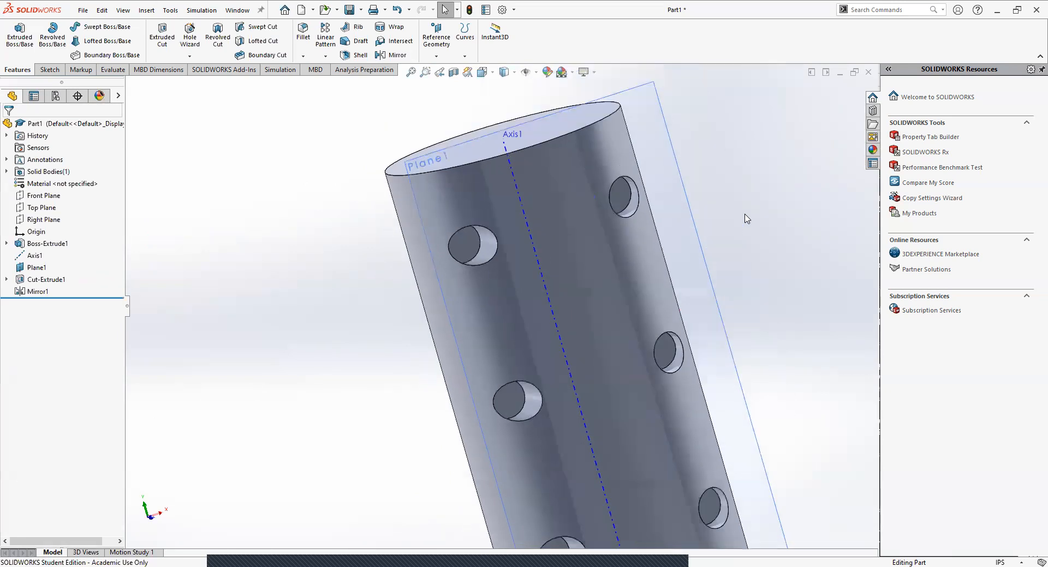
pyautogui.scroll(-1, 520, 264)
pyautogui.scroll(-2, 522, 409)
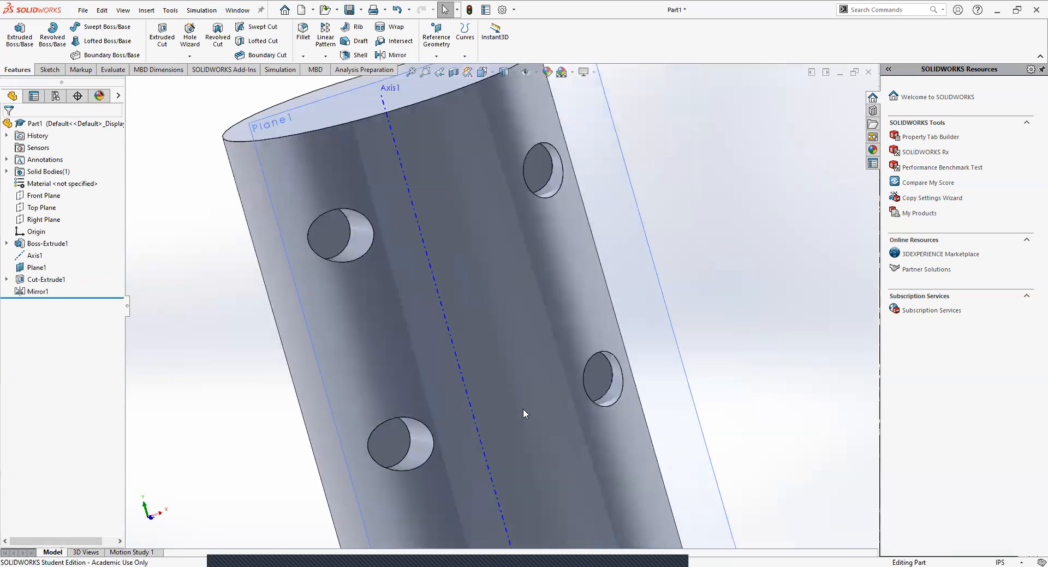
# Start a new sketch on the cylinder's top face
pyautogui.scroll(5, 521, 413)
pyautogui.moveTo(520, 414); pyautogui.dragTo(508, 342, button='middle')
pyautogui.click(482, 235)
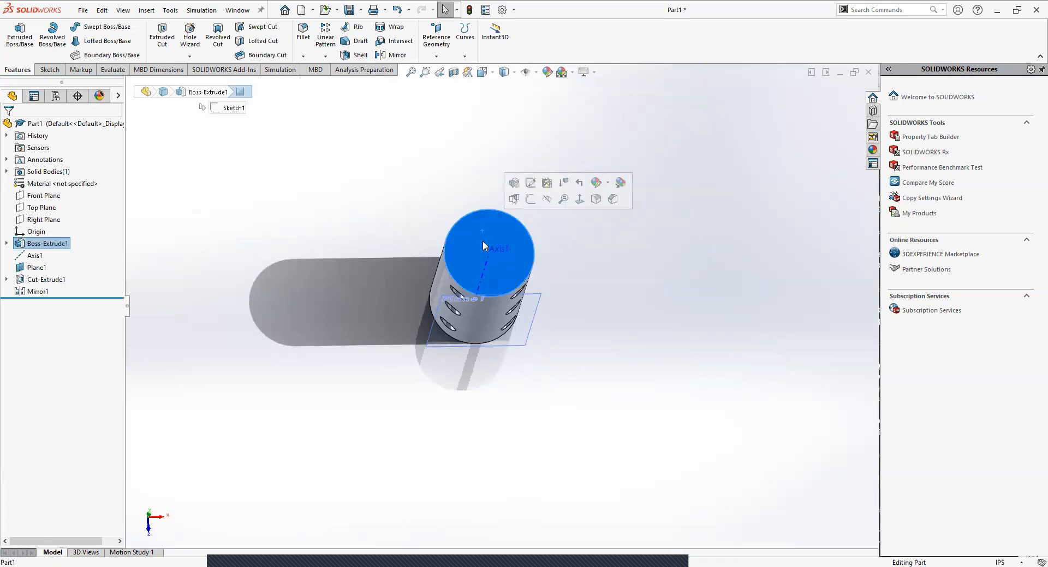
pyautogui.press('Escape')
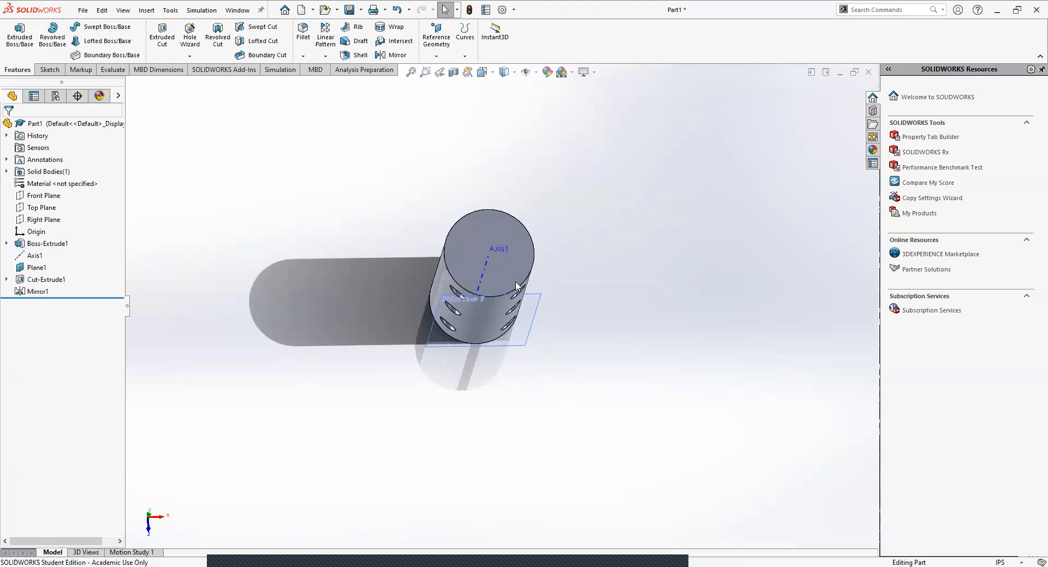
pyautogui.click(508, 282)
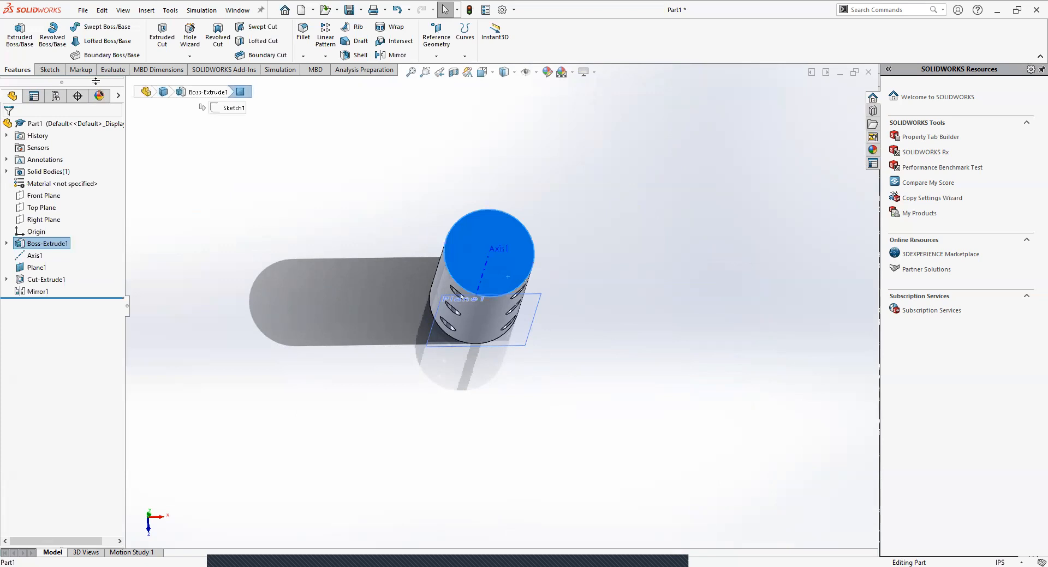
pyautogui.click(52, 70)
pyautogui.click(15, 32)
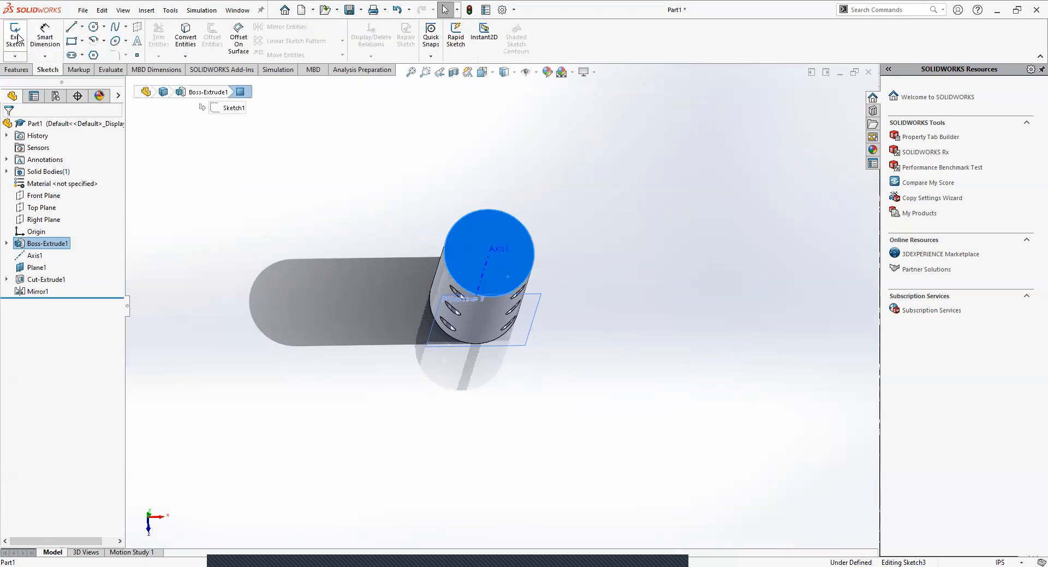
# Sketch a circle about 1.07 in in diameter on the top face, centred on the cylinder's axis
pyautogui.click(93, 28)
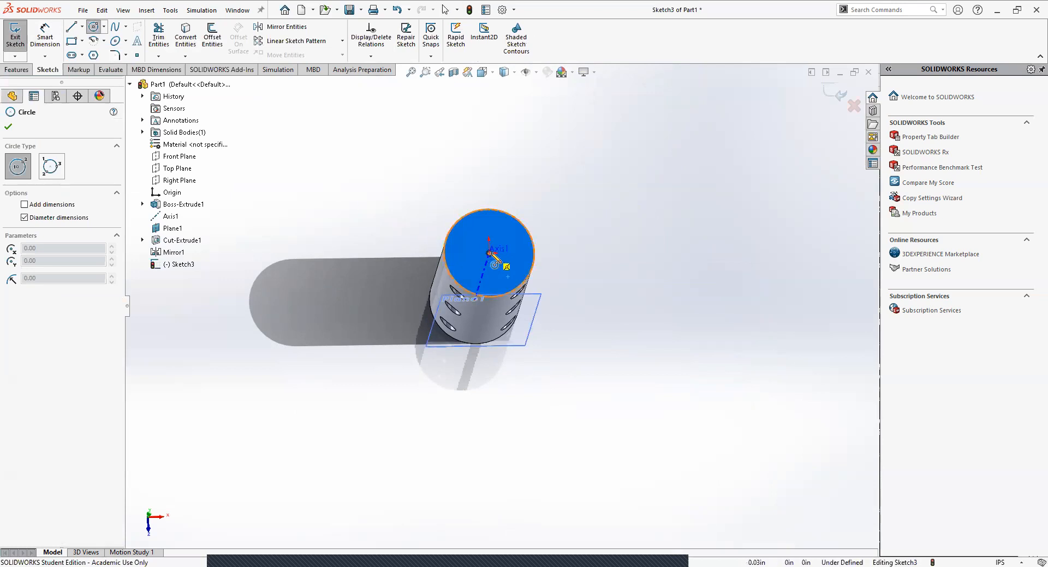
pyautogui.moveTo(490, 254)
pyautogui.mouseDown()
pyautogui.moveTo(498, 212)
pyautogui.moveTo(492, 222)
pyautogui.mouseUp()
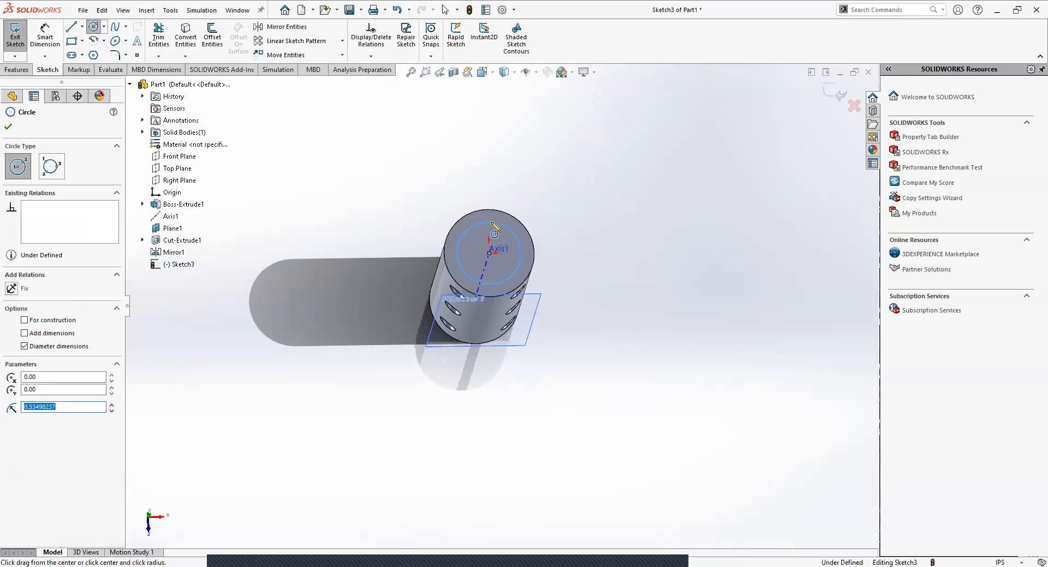
pyautogui.press('Escape')
# Dimension the centred circle's diameter and set it to 1 in
pyautogui.click(52, 38)
pyautogui.click(483, 284)
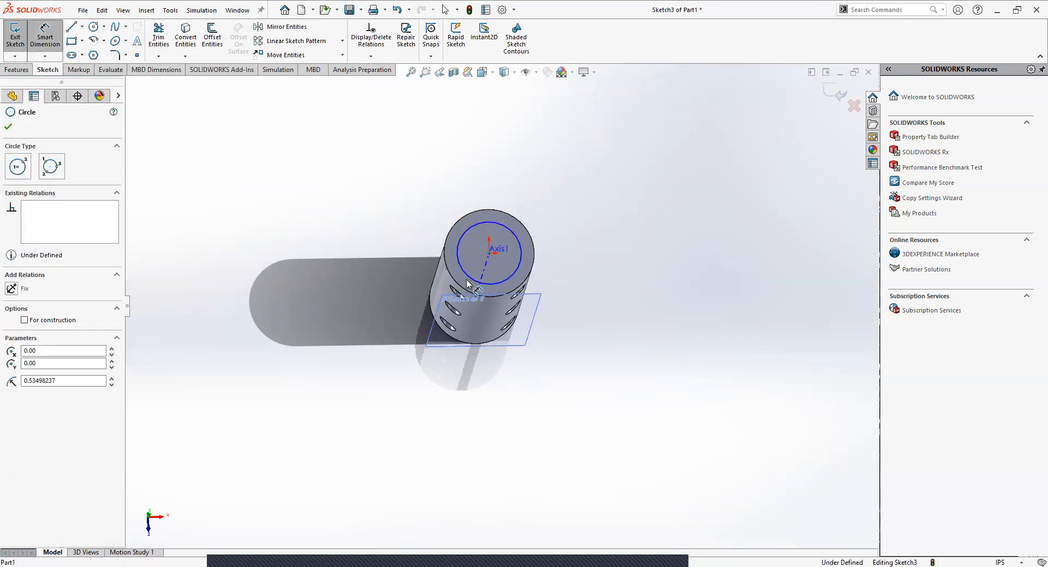
pyautogui.click(381, 301)
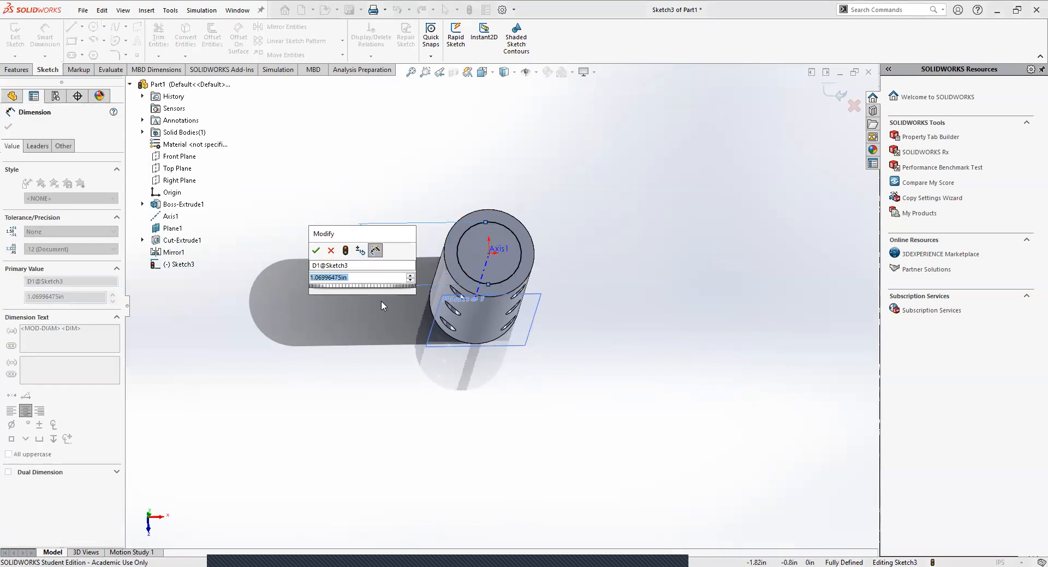
pyautogui.write('1.3')
pyautogui.press('Return')
# Sketch a small circle about 0.18 in in diameter centred on the upper quadrant of the 1 in circle
pyautogui.click(94, 26)
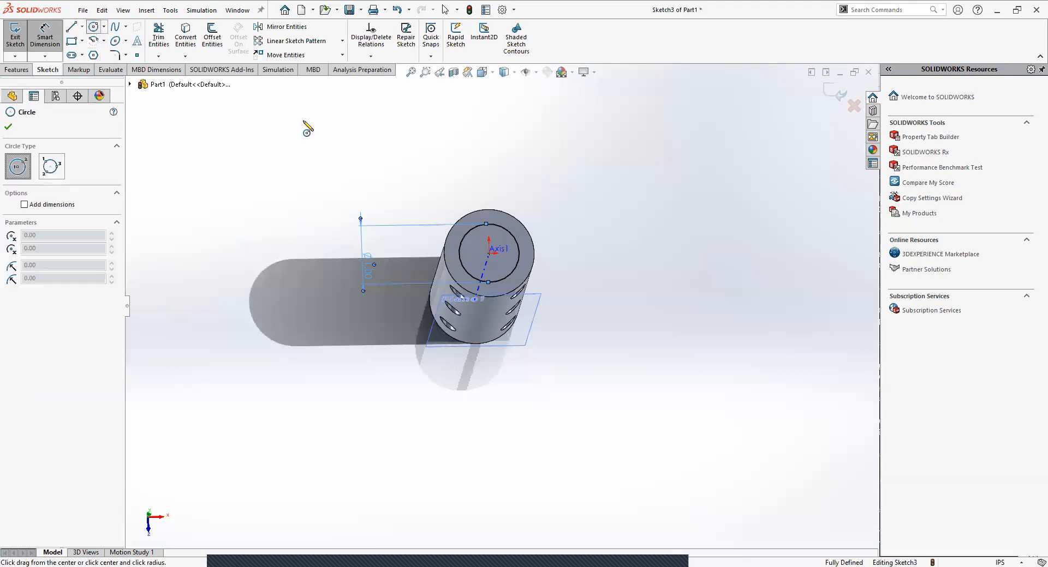
pyautogui.click(487, 223)
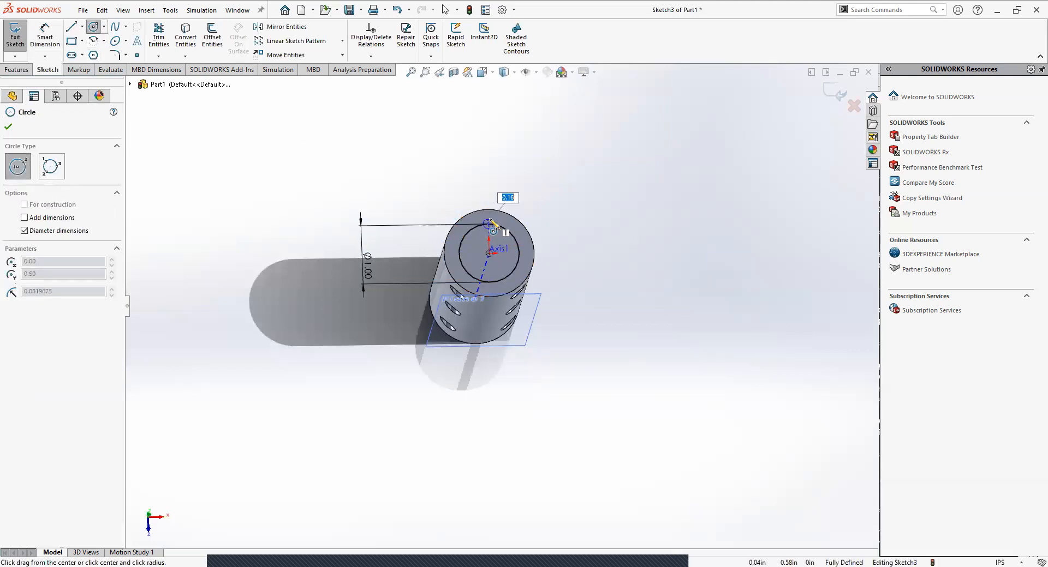
pyautogui.press('Escape')
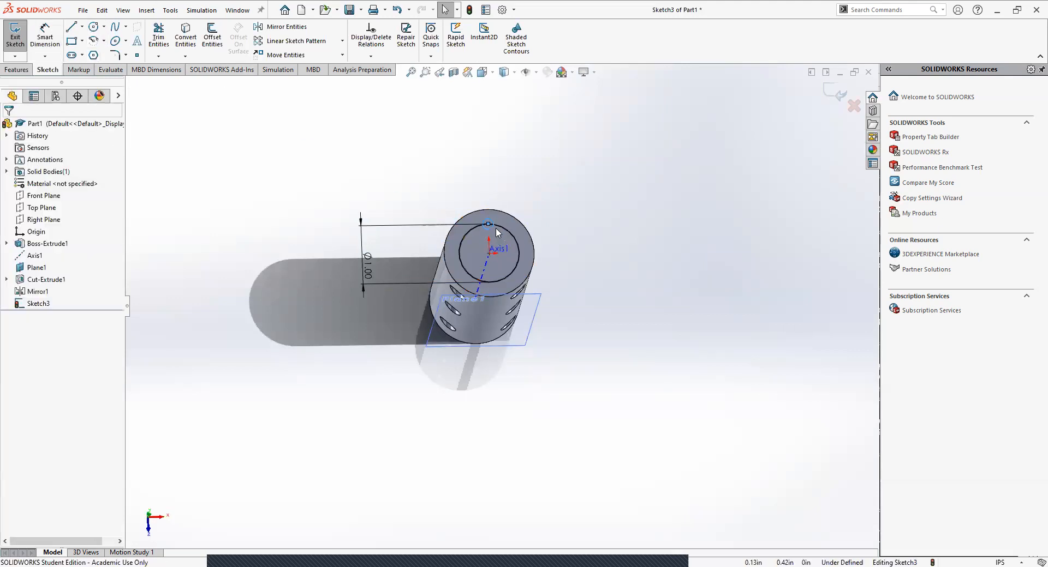
# View the sketch face straight on and dimension the small circle's diameter at 0.2 in
pyautogui.press('space')
pyautogui.click(432, 304)
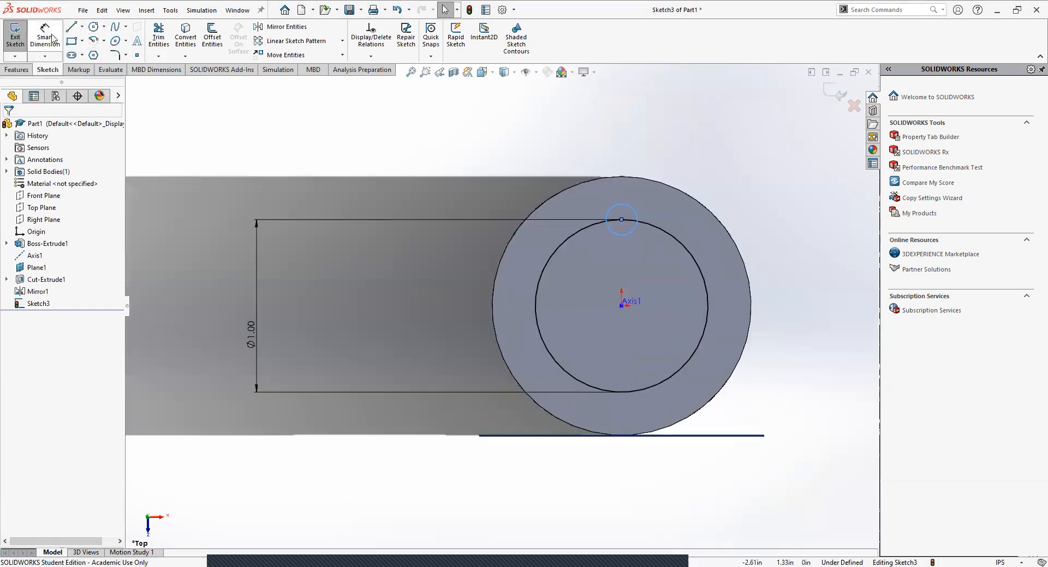
pyautogui.click(46, 37)
pyautogui.click(627, 237)
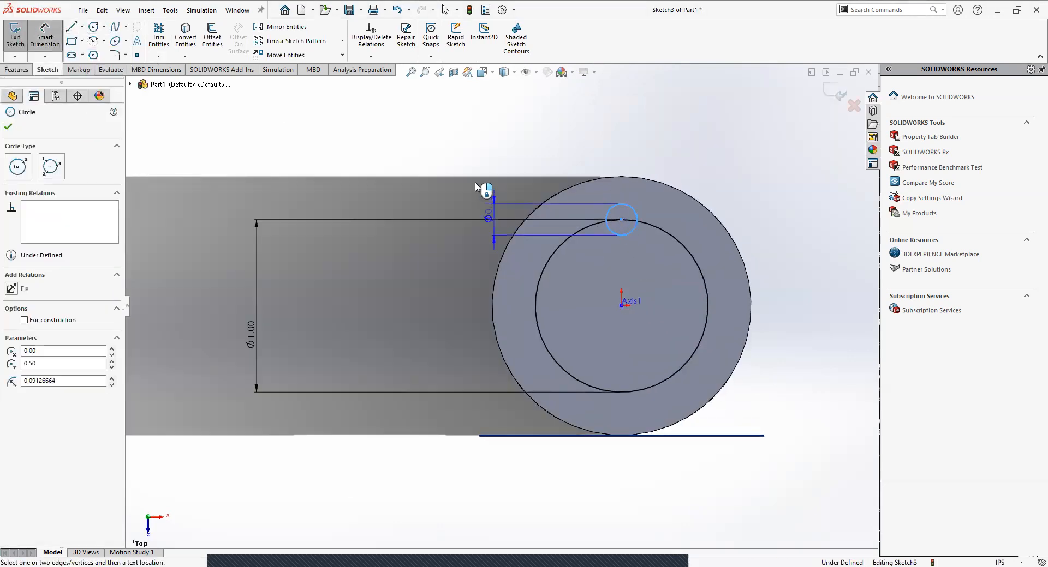
pyautogui.click(480, 171)
pyautogui.write('.')
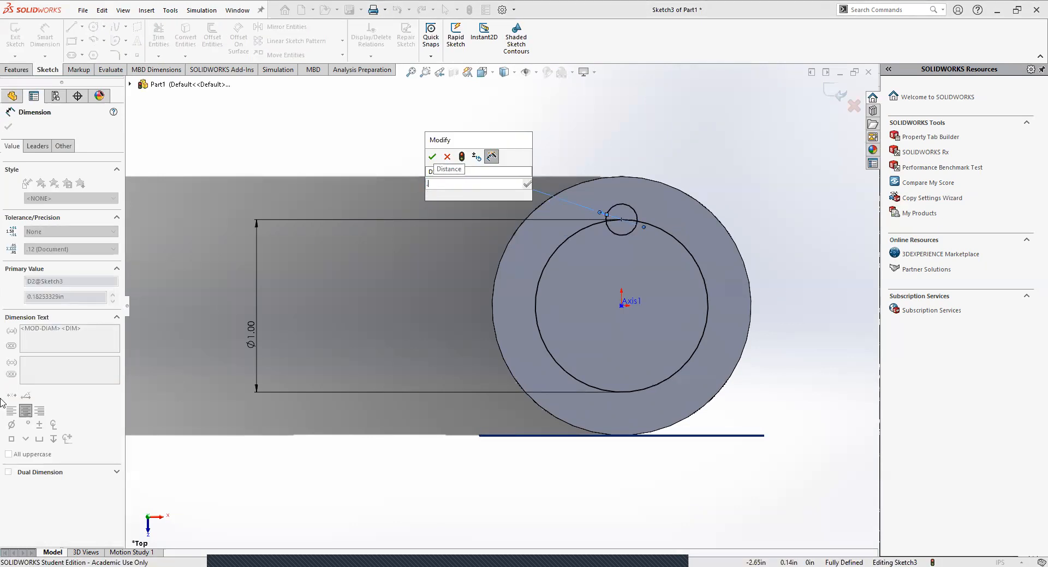
pyautogui.write('2')
pyautogui.press('Return')
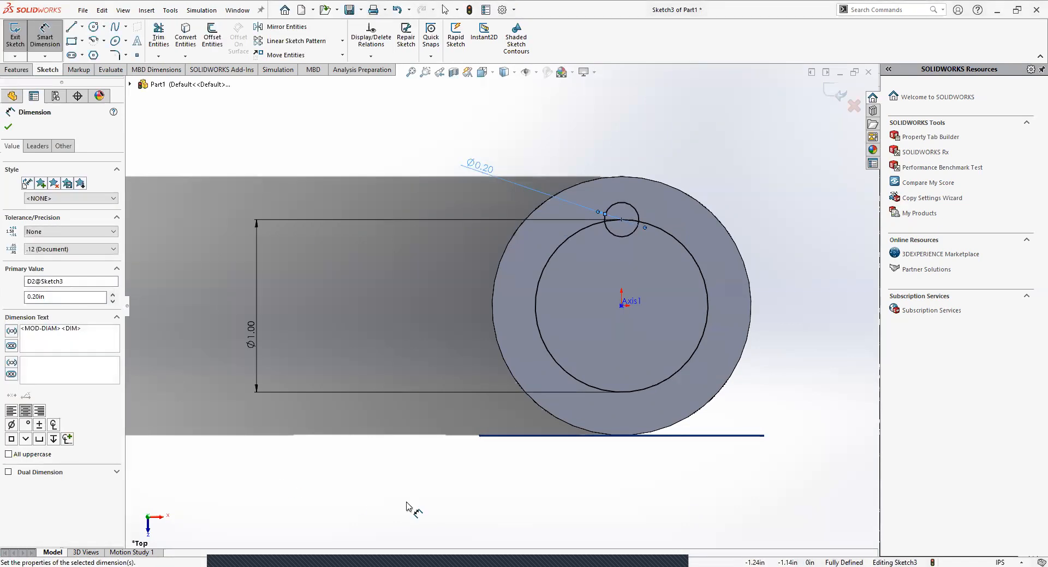
# Set the small circle's diameter to 0.25 in and finish dimensioning
pyautogui.doubleClick(475, 170)
pyautogui.press('BackSpace')
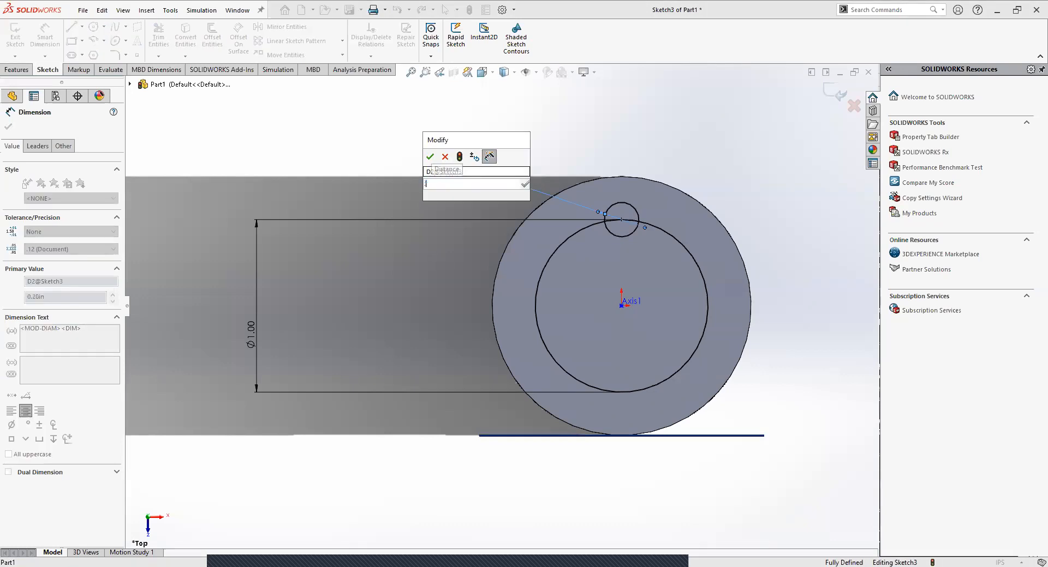
pyautogui.write('.25')
pyautogui.press('Return')
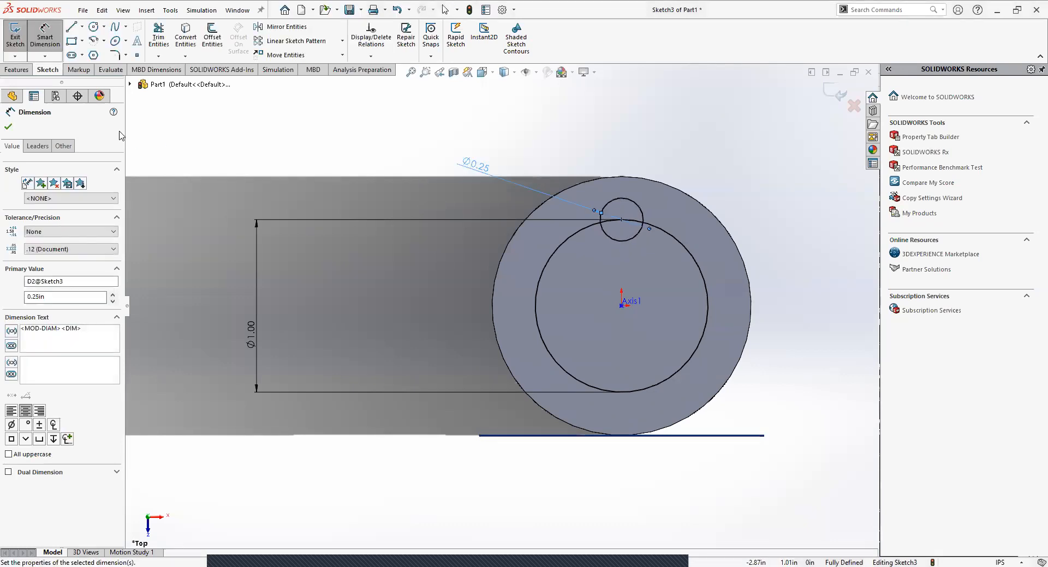
pyautogui.click(9, 128)
# Convert the 1 in circle to construction geometry
pyautogui.click(554, 255)
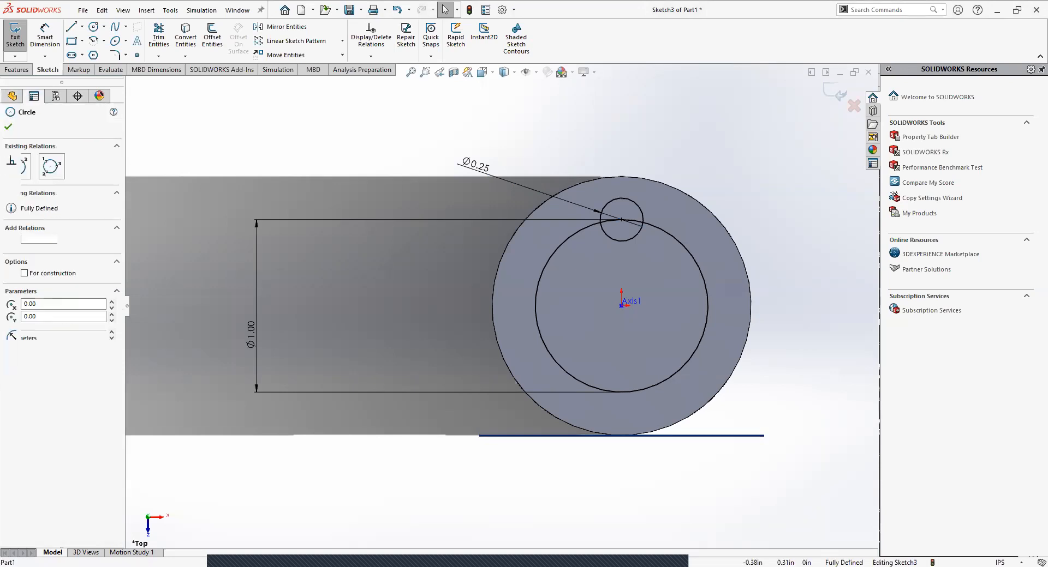
pyautogui.click(36, 275)
pyautogui.click(157, 278)
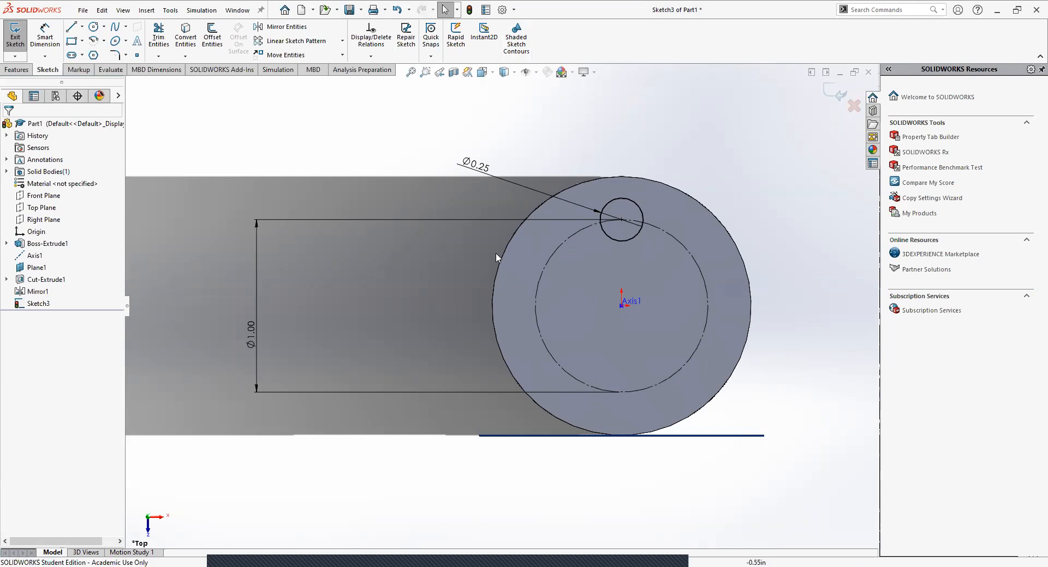
pyautogui.click(625, 241)
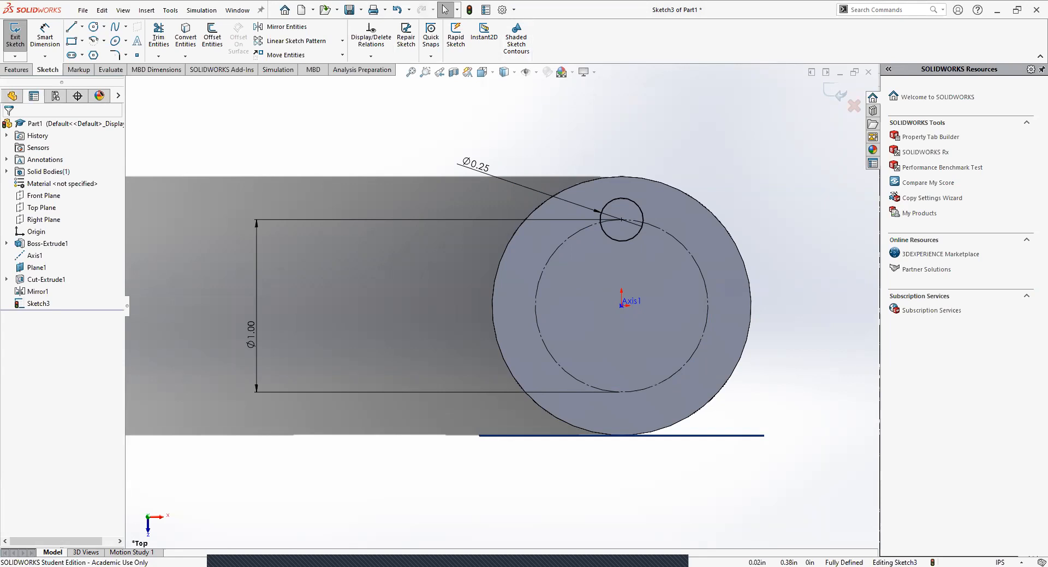
pyautogui.click(342, 42)
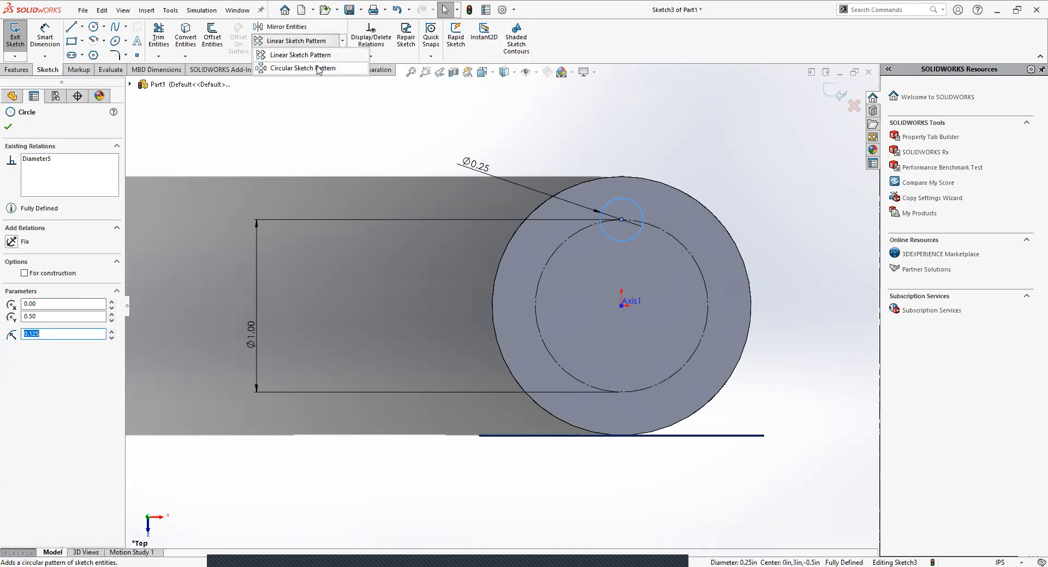
pyautogui.click(318, 68)
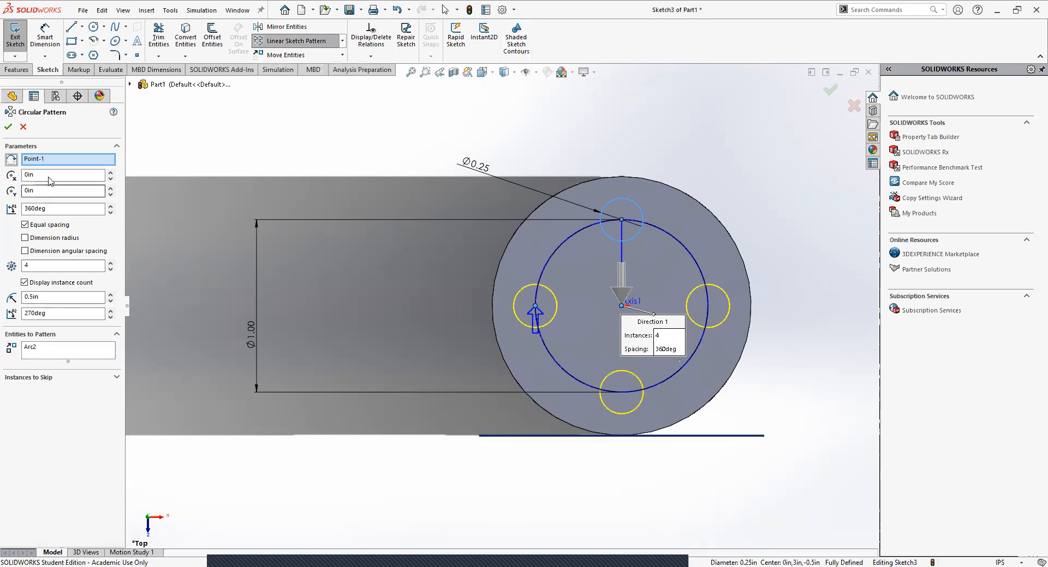
pyautogui.click(39, 159)
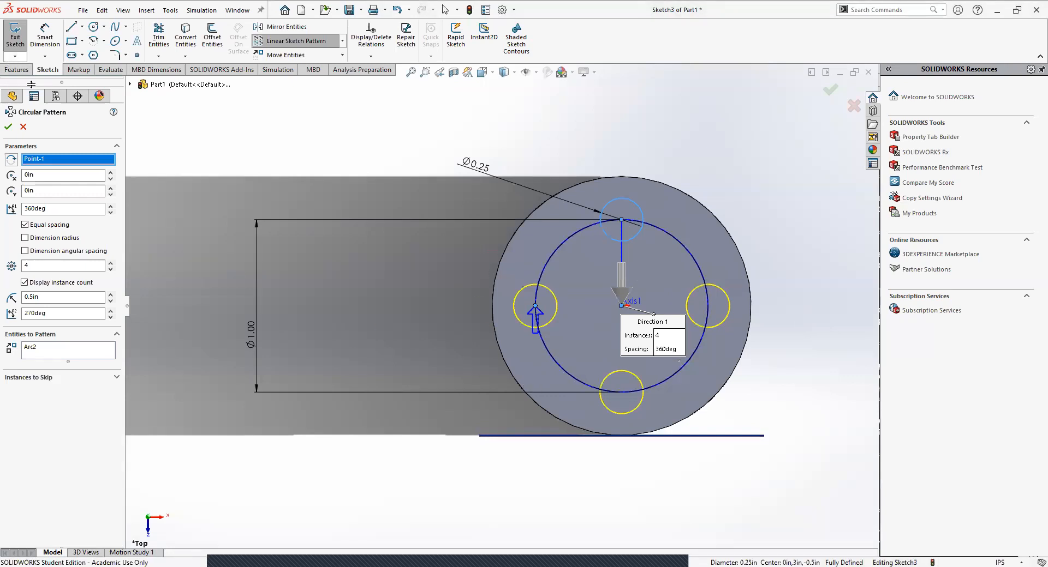
pyautogui.click(24, 127)
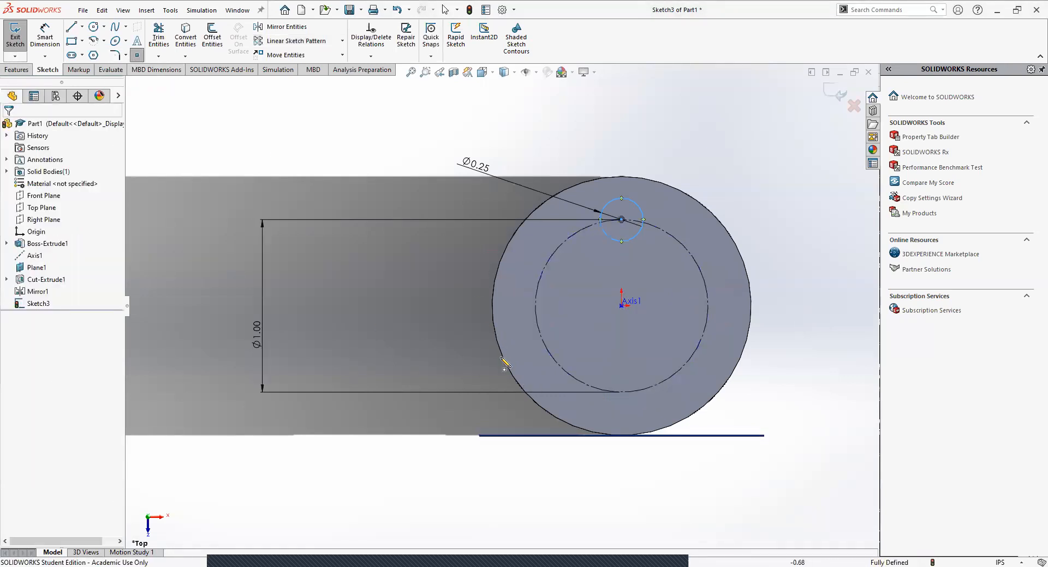
# Place a loose sketch point just outside the construction circle, and start a circular sketch pattern with only the 0.25 in circle as its entity
pyautogui.click(517, 341)
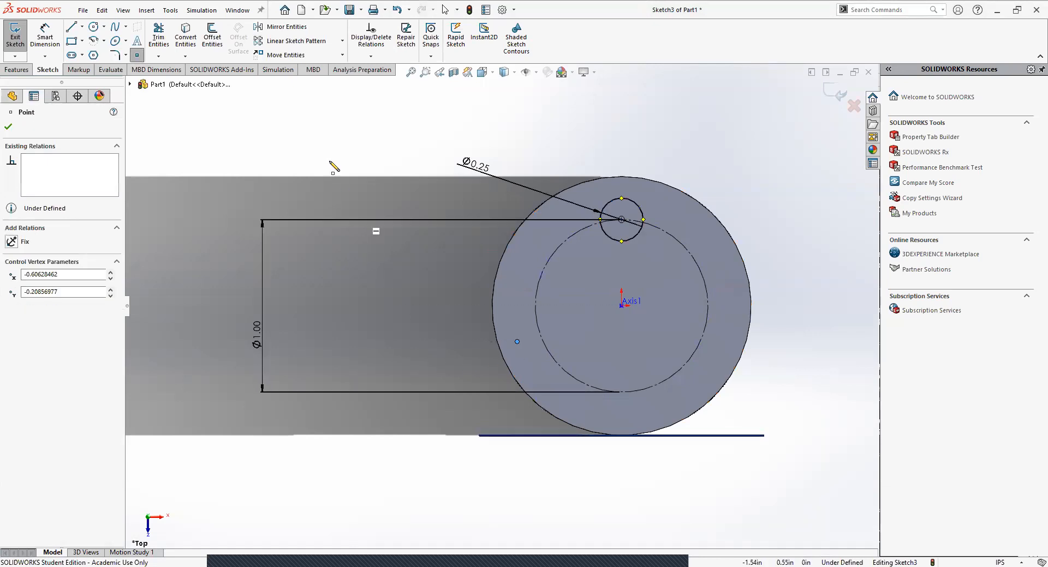
pyautogui.click(342, 40)
pyautogui.click(297, 70)
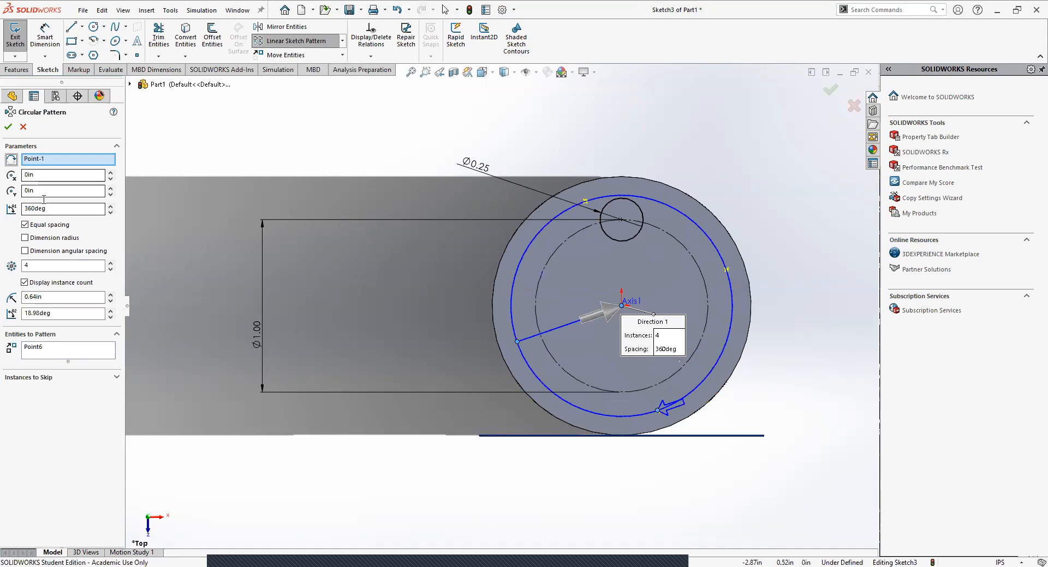
pyautogui.click(53, 353)
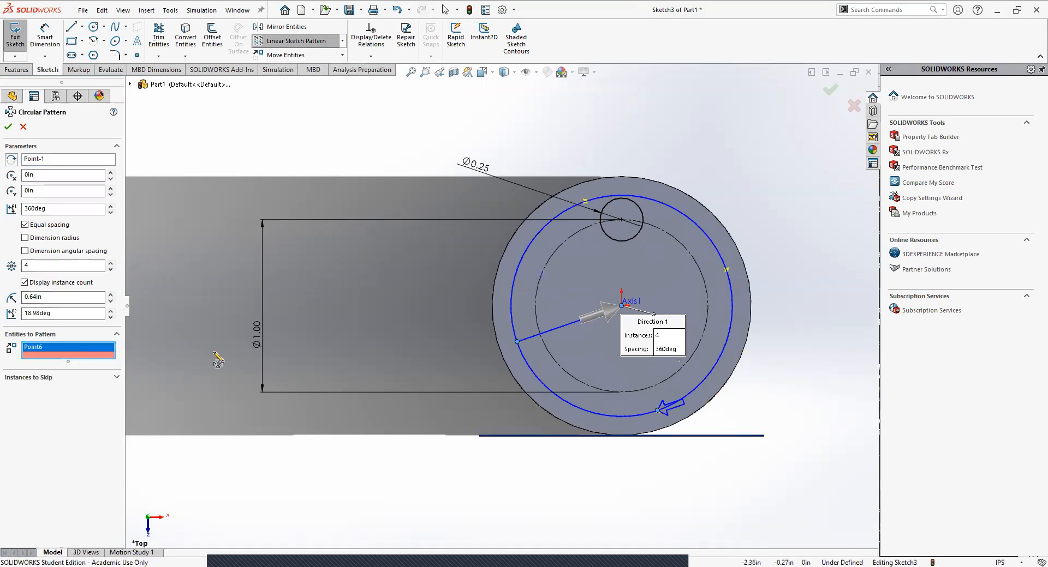
pyautogui.press('Delete')
pyautogui.click(642, 214)
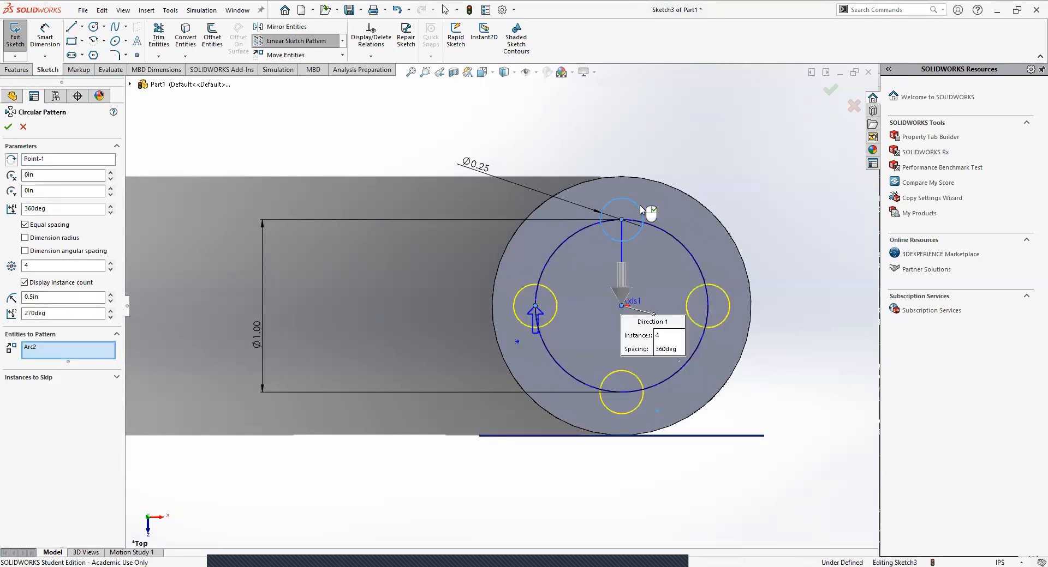
# Try centring the circular pattern on the loose sketch point, and return its centre to the construction circle's centre
pyautogui.click(39, 159)
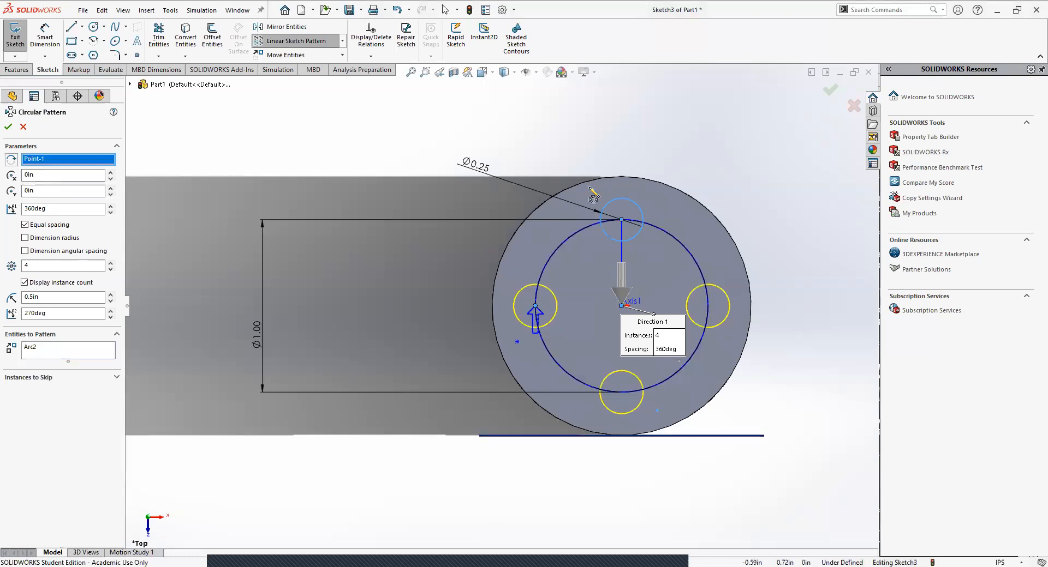
pyautogui.click(518, 343)
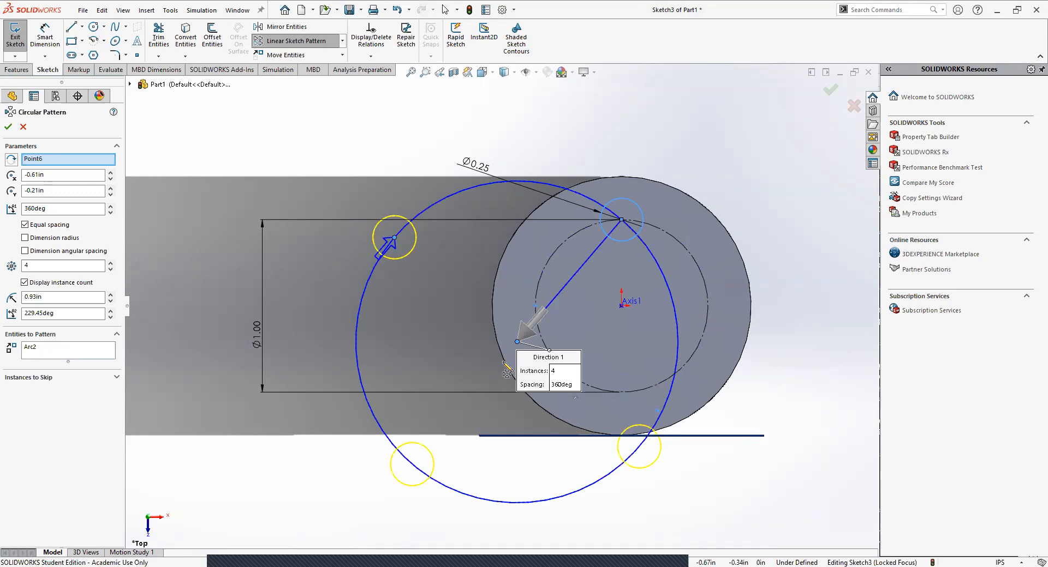
pyautogui.click(622, 306)
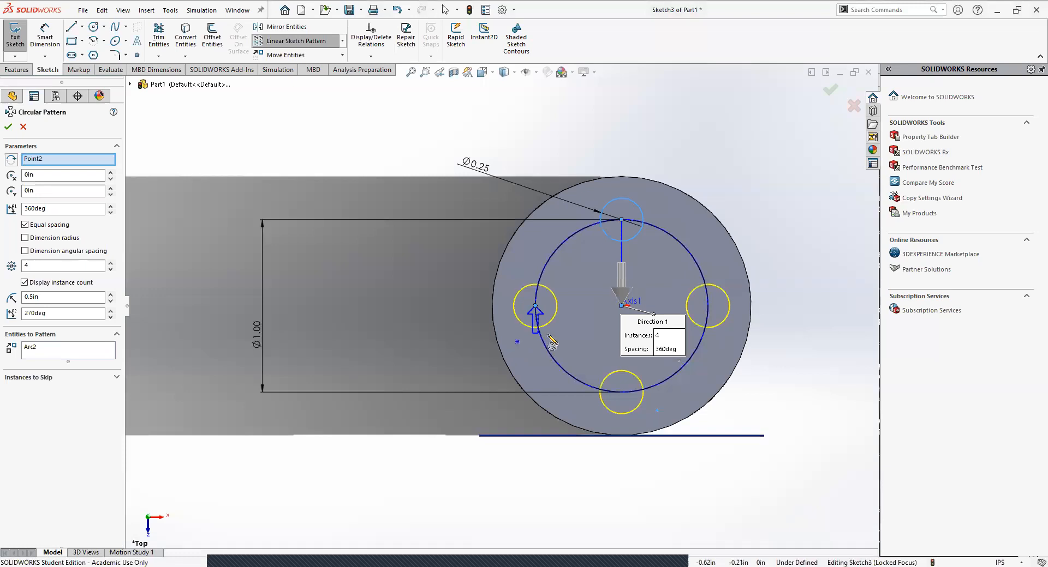
pyautogui.click(517, 342)
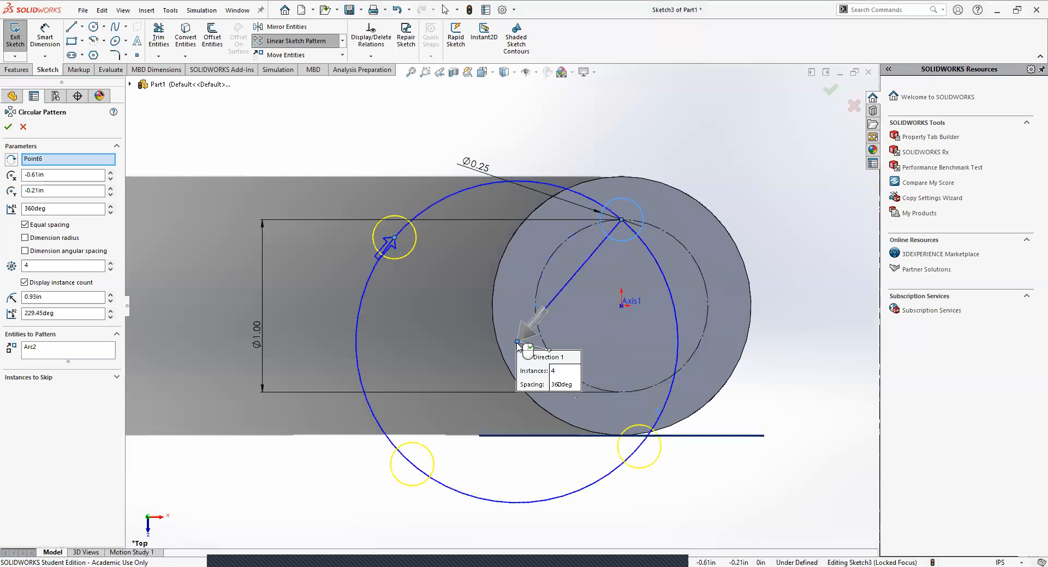
pyautogui.click(621, 305)
# Set the circular pattern to 6 instances
pyautogui.click(23, 266)
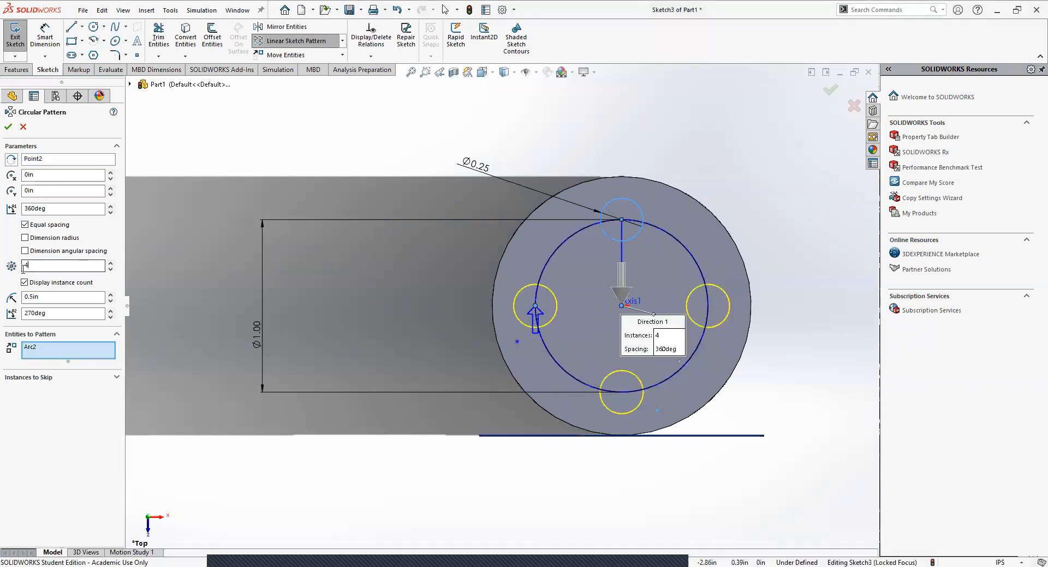
pyautogui.write('6')
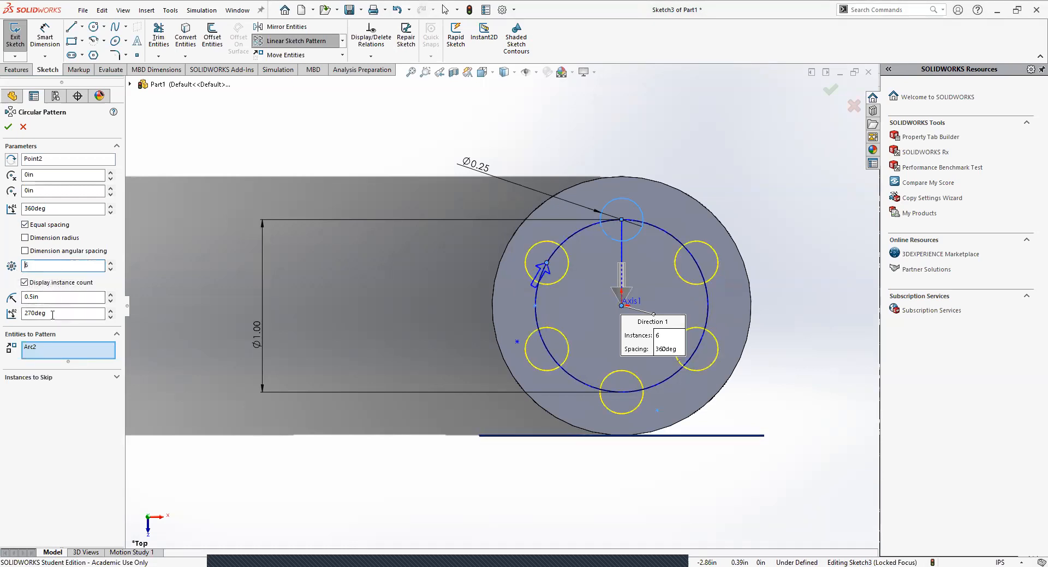
# Try total pattern angles of 270 and 180 degrees, and reverse the pattern direction and back again
pyautogui.moveTo(49, 210); pyautogui.dragTo(25, 211)
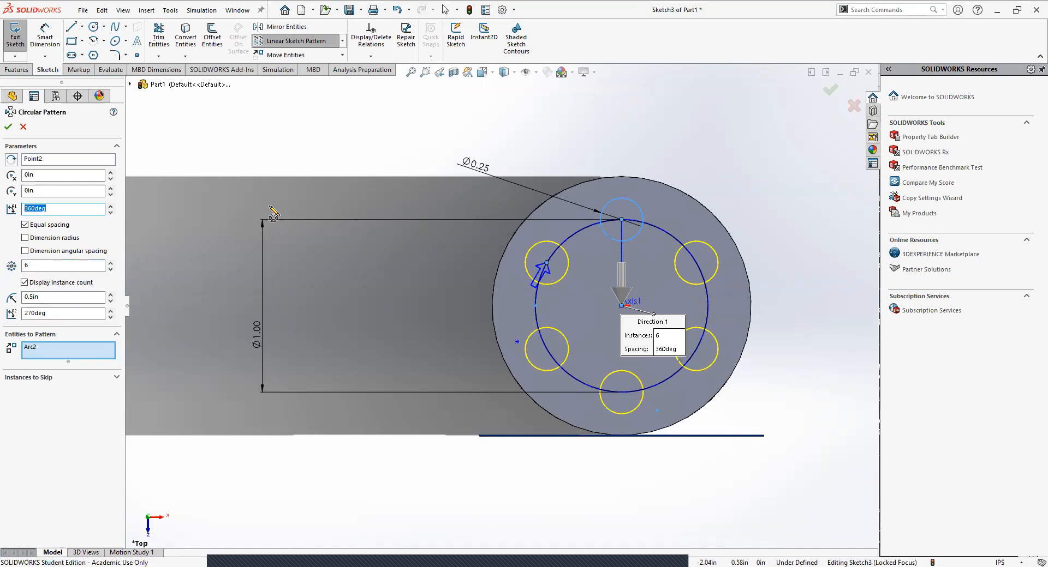
pyautogui.press('Return')
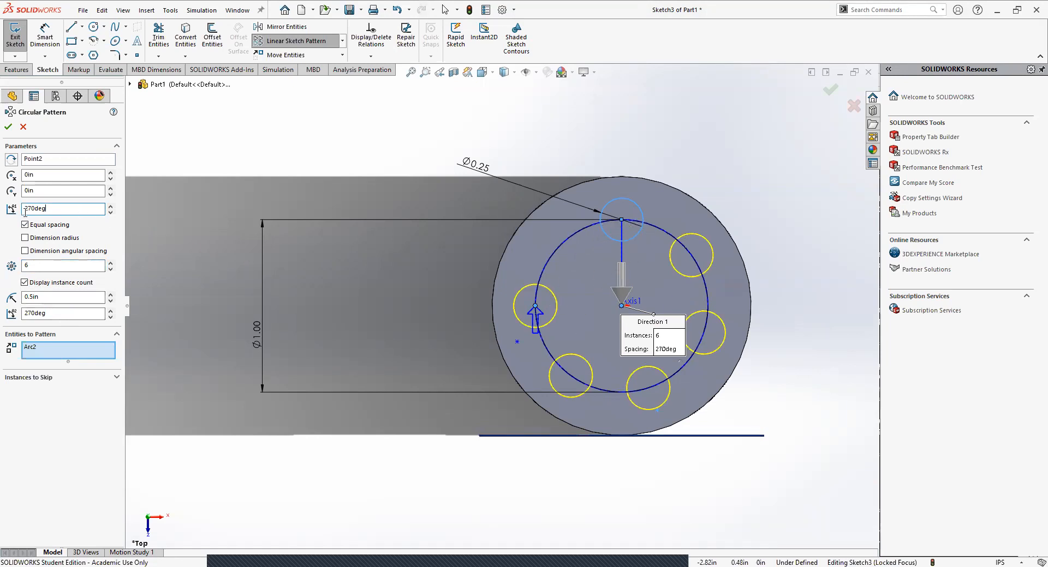
pyautogui.press('Return')
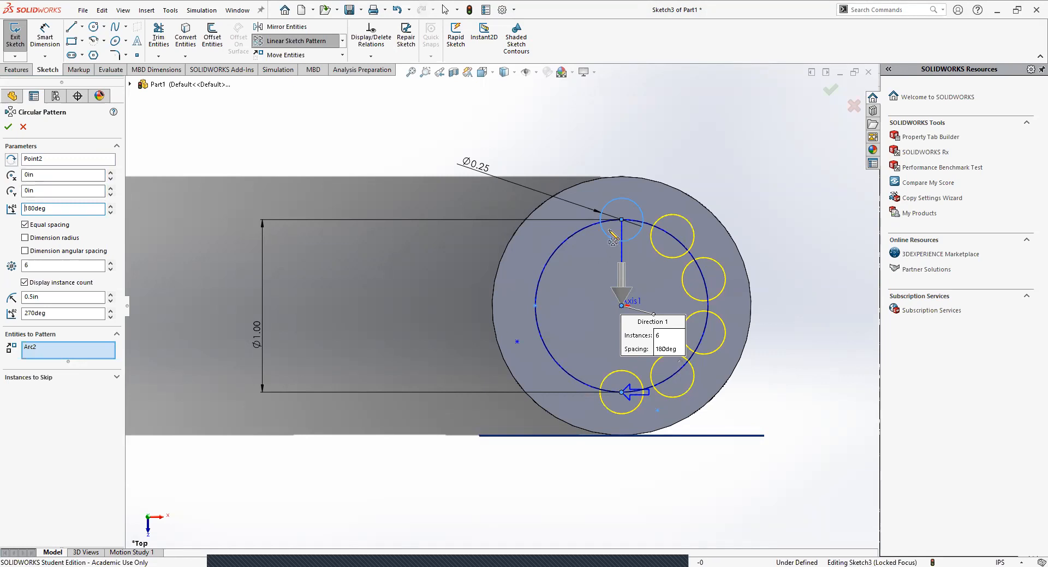
pyautogui.click(12, 160)
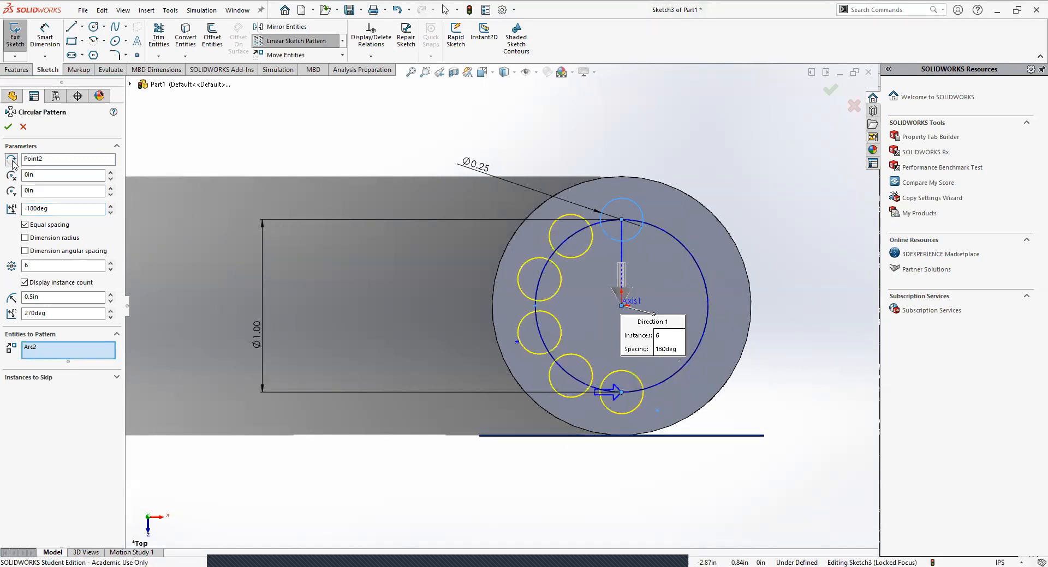
pyautogui.click(12, 161)
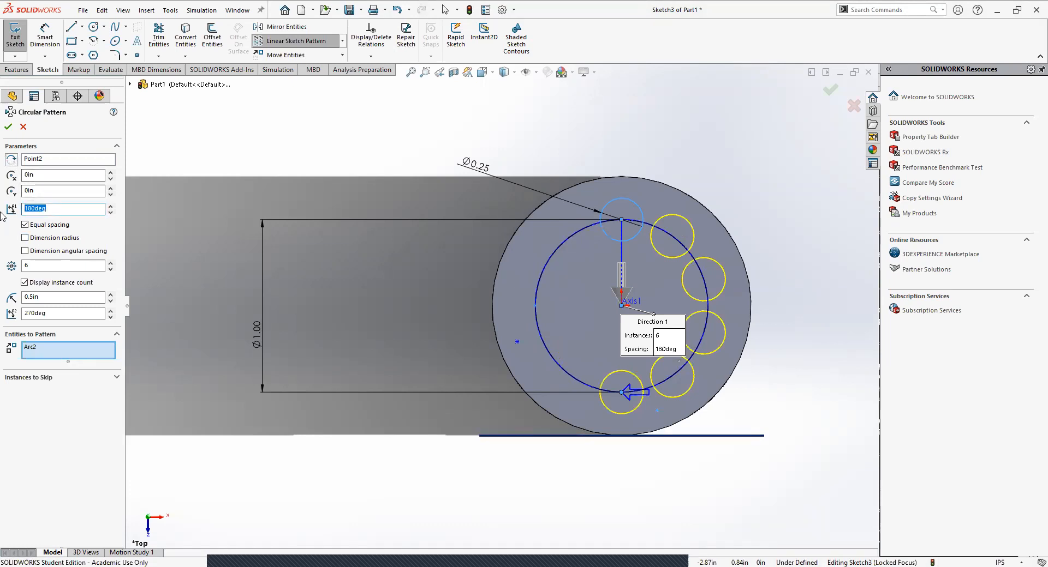
# Set the circular pattern's total angle to 360 degrees and accept the pattern
pyautogui.write('360')
pyautogui.press('Return')
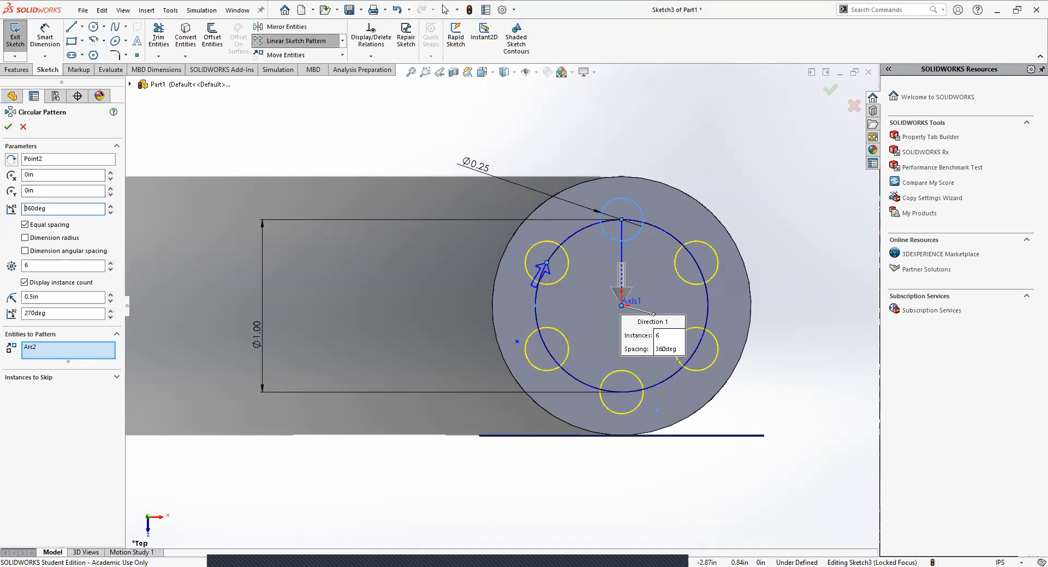
pyautogui.click(9, 127)
# Cut the six patterned circles down the length of the cylinder with an Extruded Cut set to Through All
pyautogui.click(16, 69)
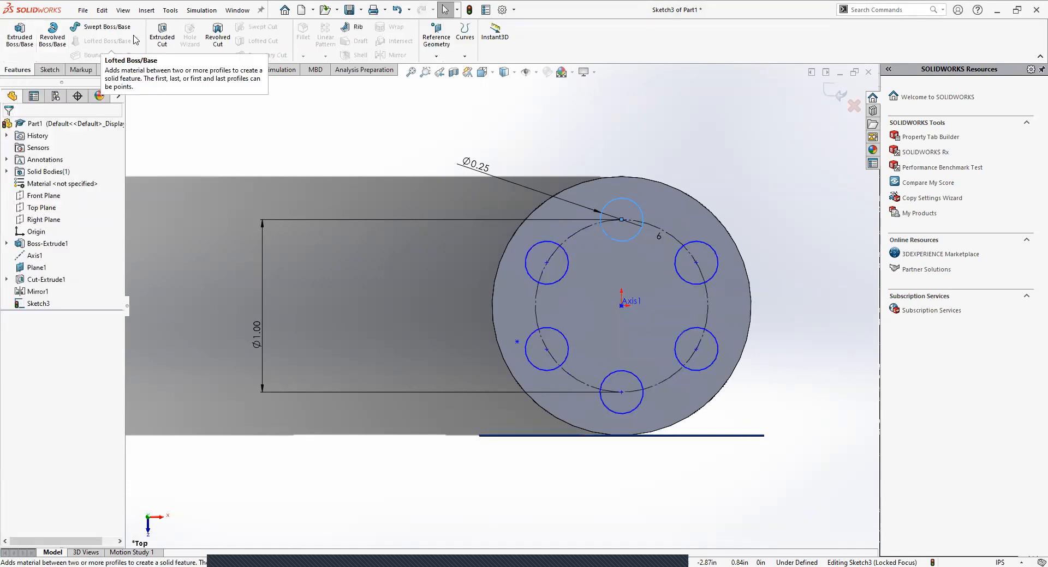
pyautogui.click(162, 35)
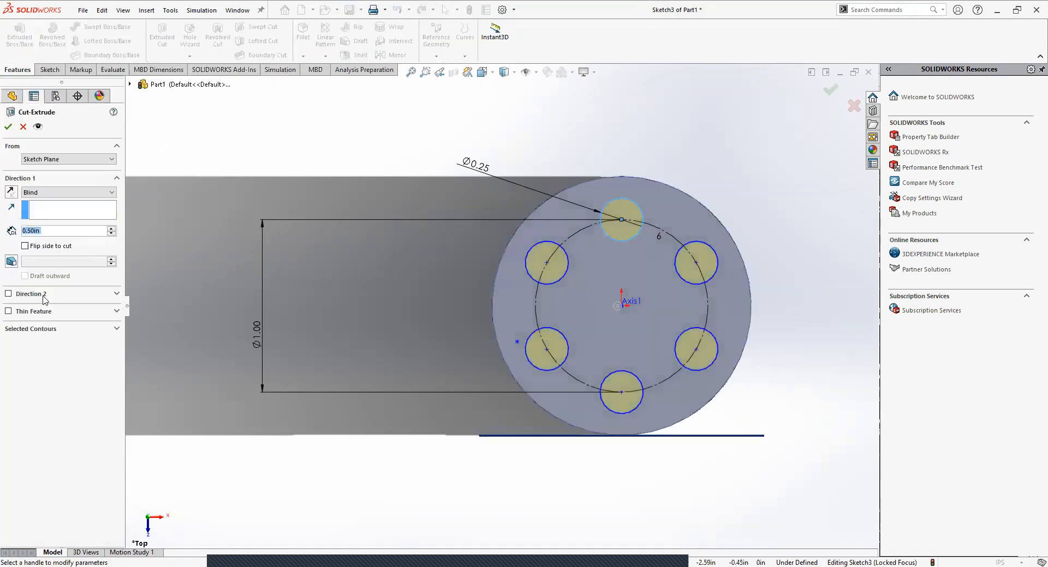
pyautogui.click(93, 195)
pyautogui.click(56, 211)
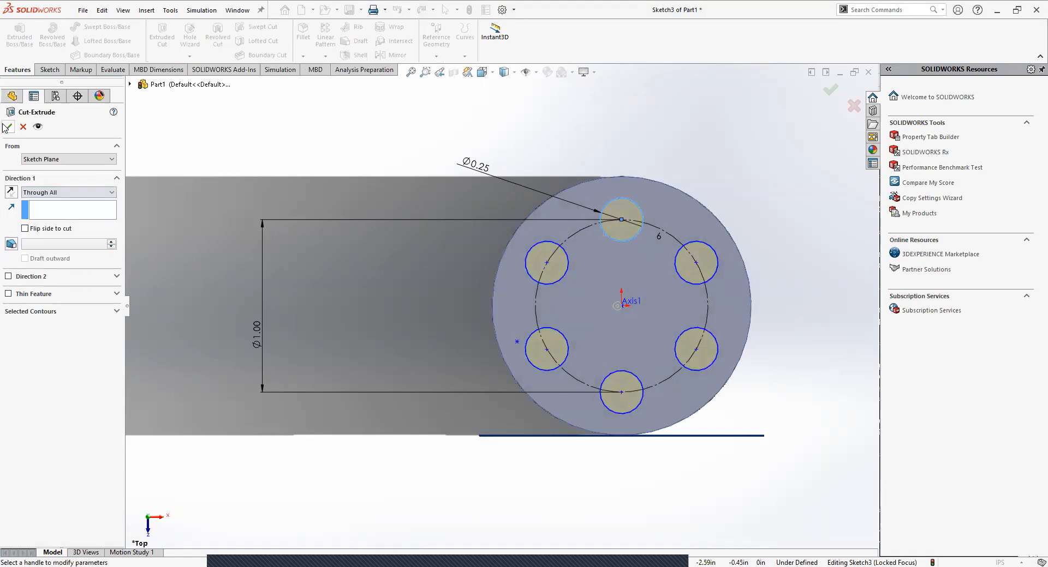
pyautogui.click(8, 126)
pyautogui.moveTo(420, 332); pyautogui.dragTo(610, 371, button='middle')
pyautogui.moveTo(571, 455); pyautogui.dragTo(438, 307, button='middle')
pyautogui.scroll(2, 371, 225)
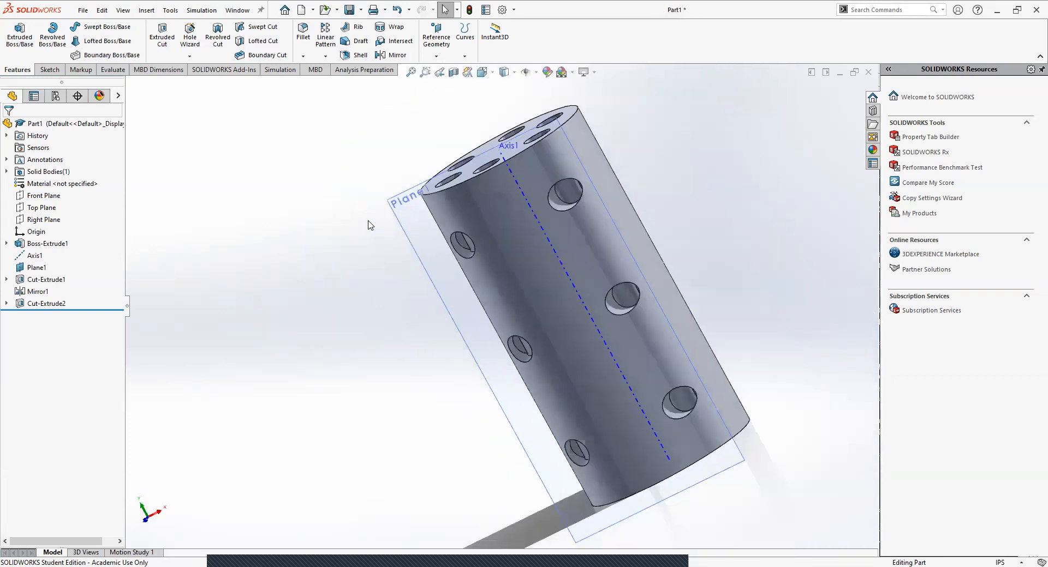
pyautogui.moveTo(385, 220); pyautogui.dragTo(491, 305, button='middle')
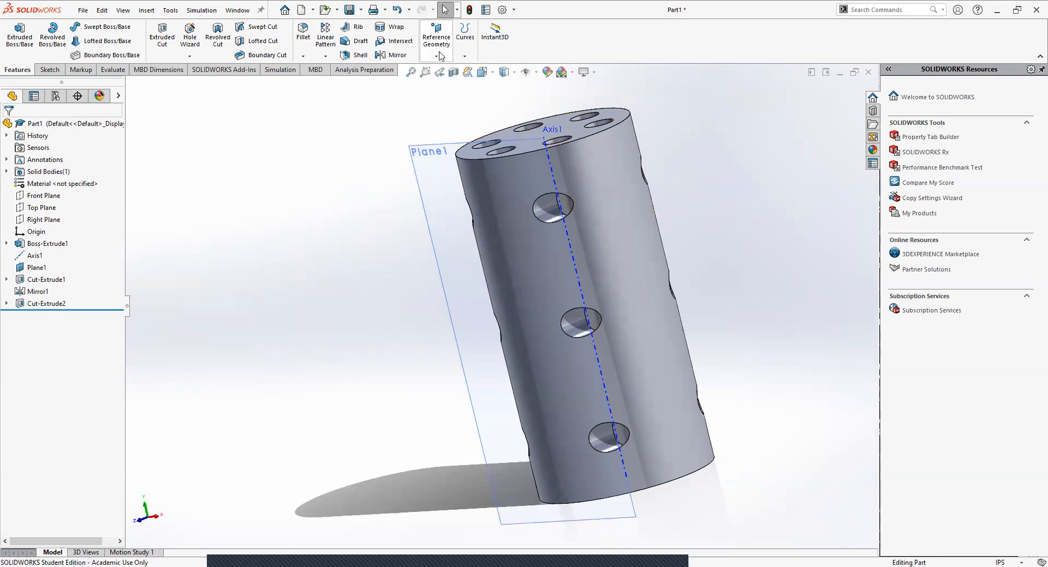
# Try a reference plane offset 1 in from the cylinder's top face
pyautogui.click(437, 56)
pyautogui.click(445, 70)
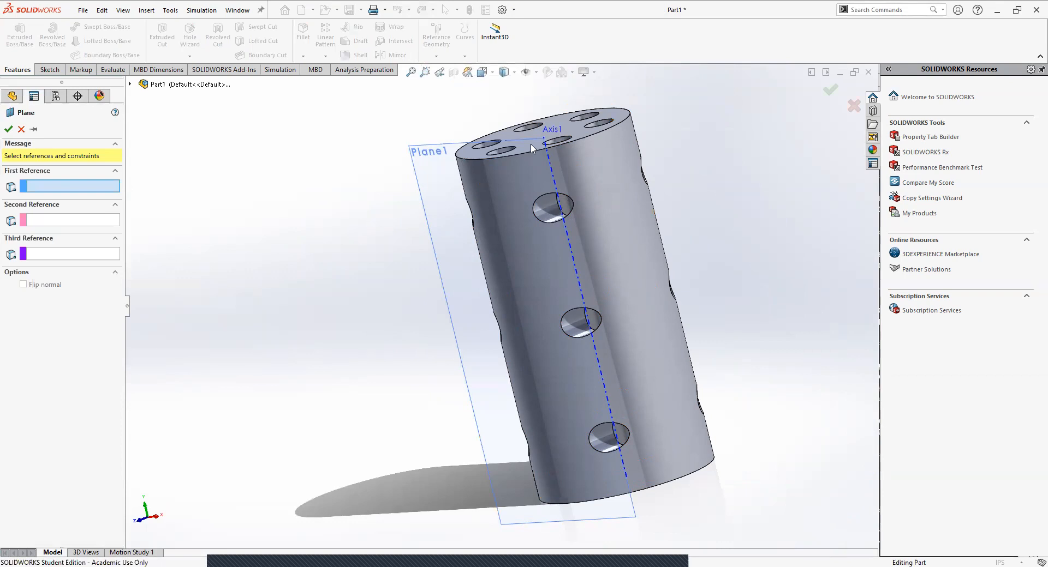
pyautogui.moveTo(546, 133); pyautogui.dragTo(563, 170, button='middle')
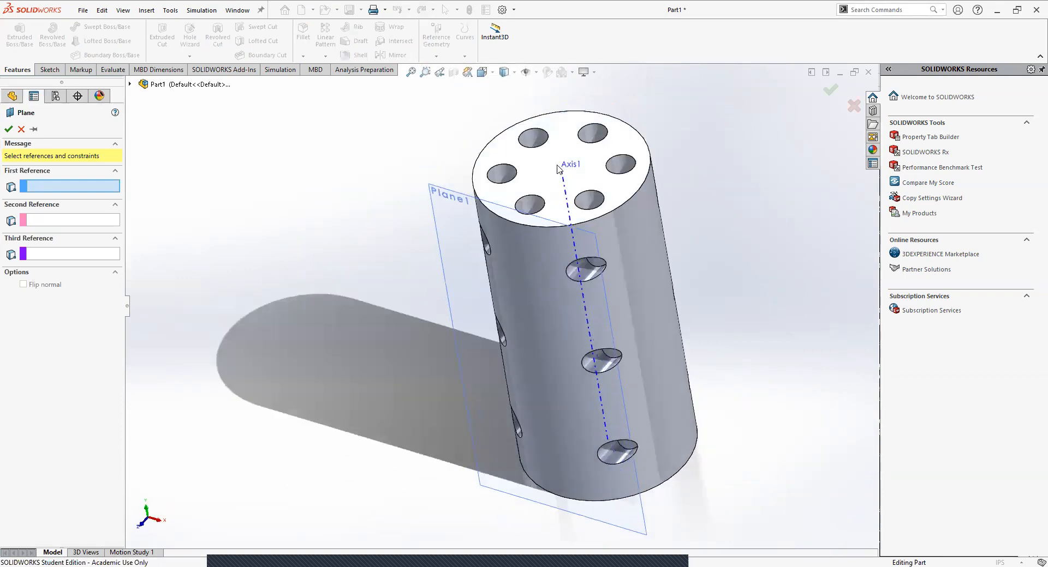
pyautogui.click(548, 169)
pyautogui.moveTo(548, 170); pyautogui.dragTo(506, 122, button='middle')
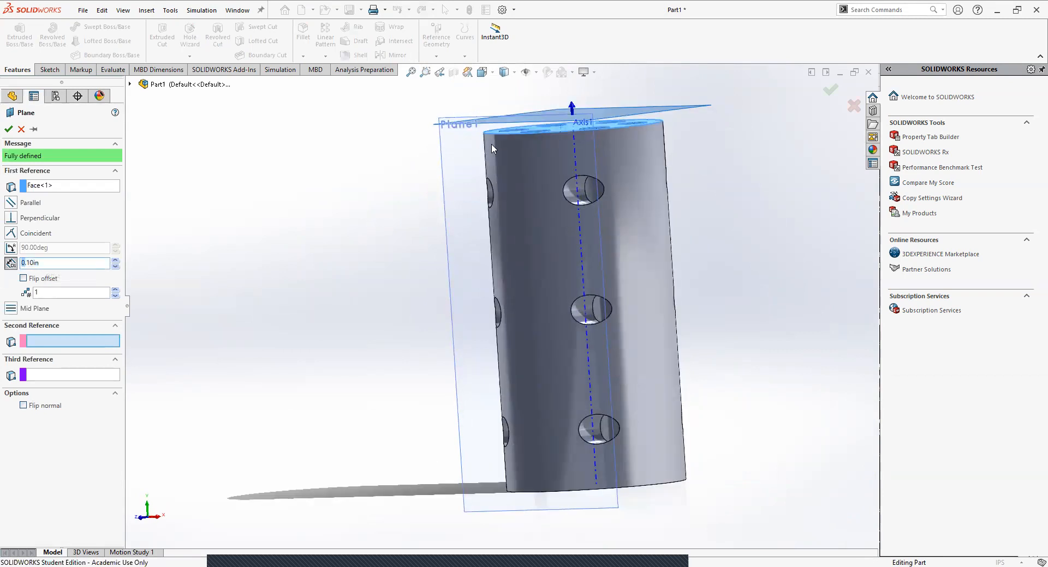
pyautogui.moveTo(43, 261); pyautogui.dragTo(5, 264)
pyautogui.write('1')
pyautogui.press('Return')
pyautogui.scroll(4, 576, 186)
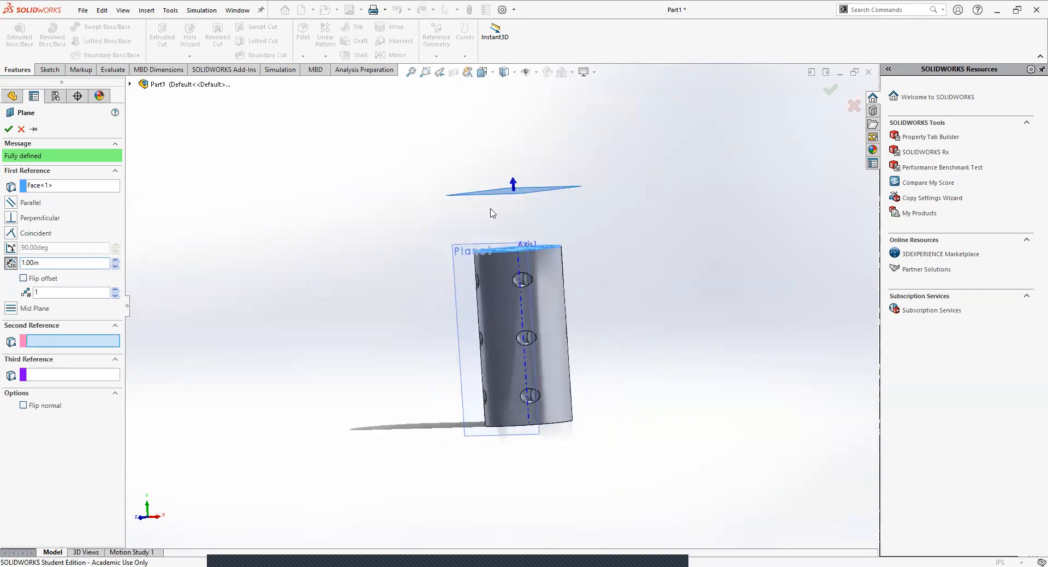
pyautogui.moveTo(491, 211); pyautogui.dragTo(515, 258, button='middle')
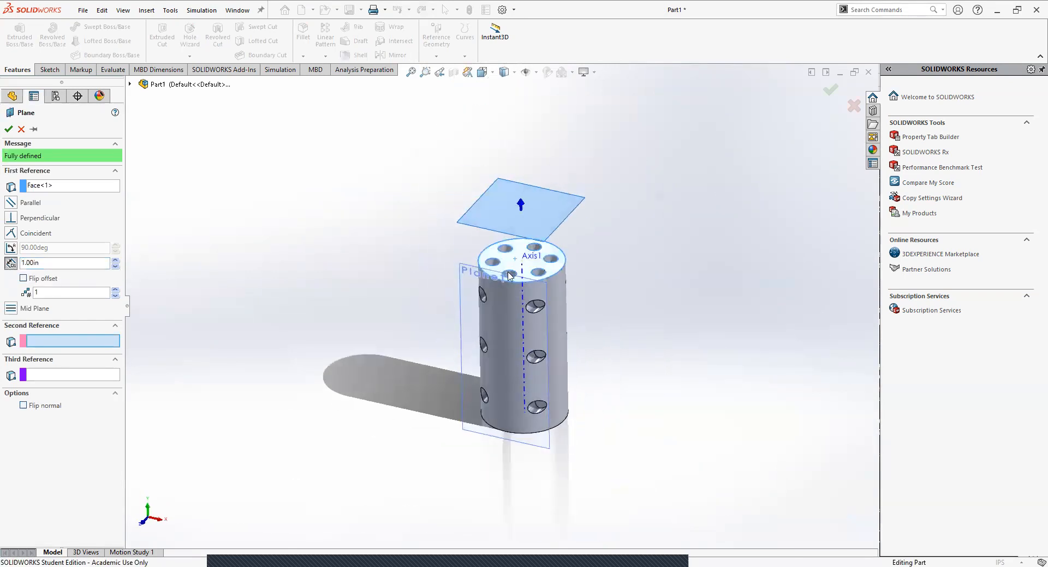
# Try making the new reference plane coincident with the cylinder's top face
pyautogui.click(11, 233)
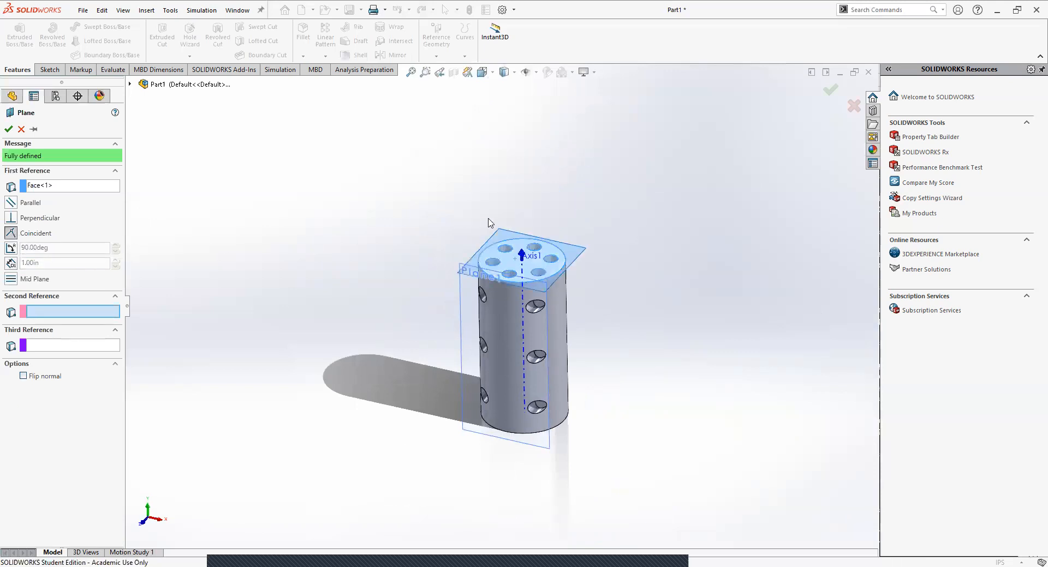
pyautogui.scroll(-5, 535, 267)
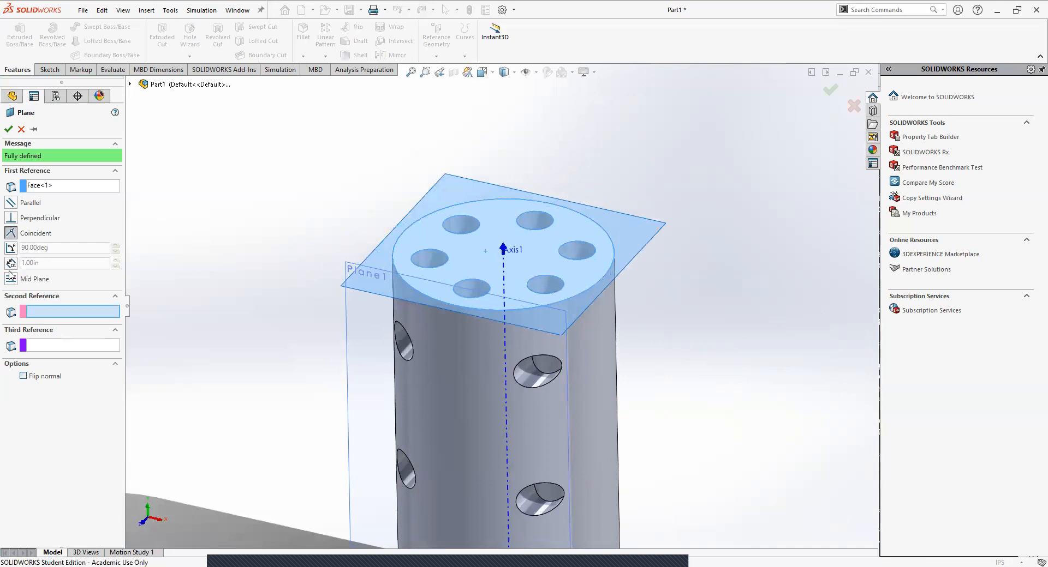
pyautogui.scroll(5, 174, 408)
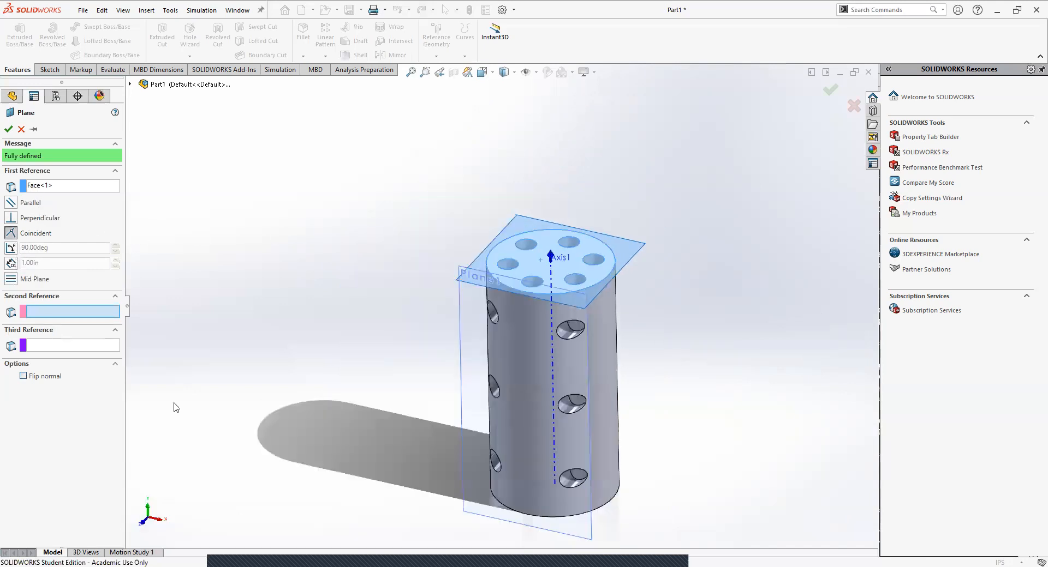
# Try a mid plane between the cylinder's top and bottom faces, and cancel the reference plane
pyautogui.moveTo(357, 421); pyautogui.dragTo(541, 362, button='middle')
pyautogui.moveTo(550, 269); pyautogui.dragTo(502, 410, button='middle')
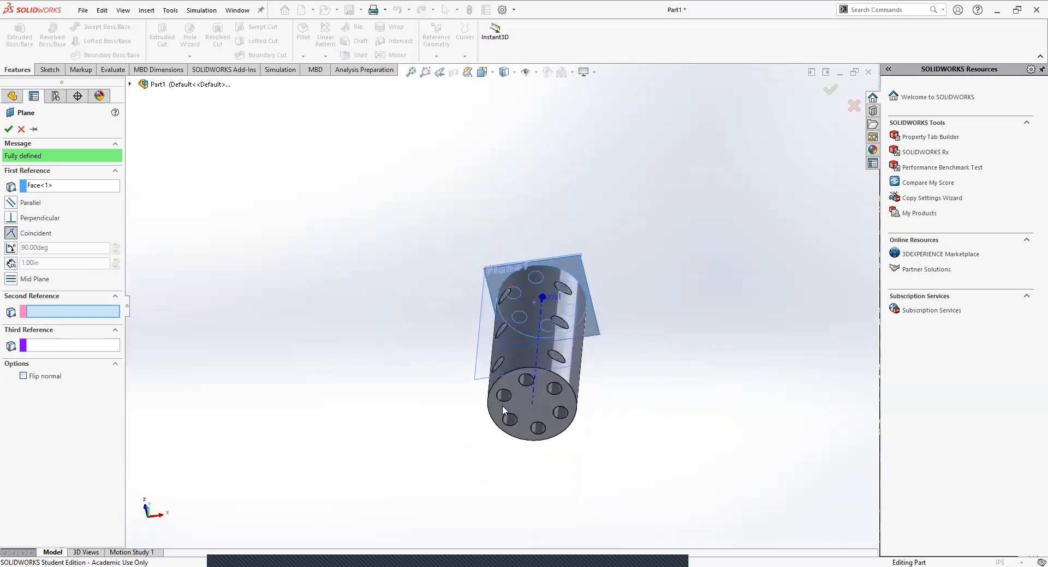
pyautogui.click(528, 412)
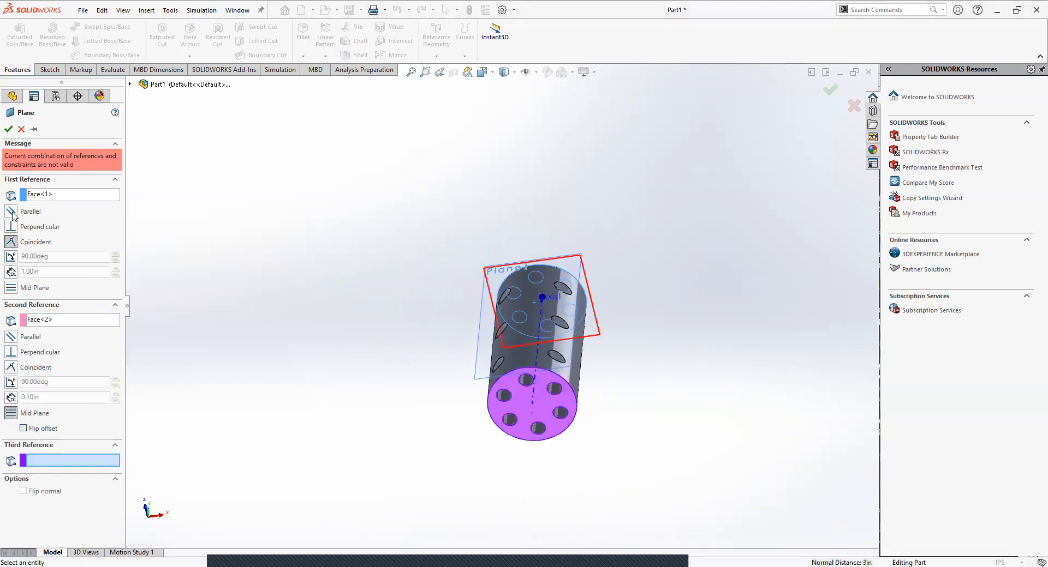
pyautogui.click(11, 289)
pyautogui.moveTo(367, 374); pyautogui.dragTo(417, 486, button='middle')
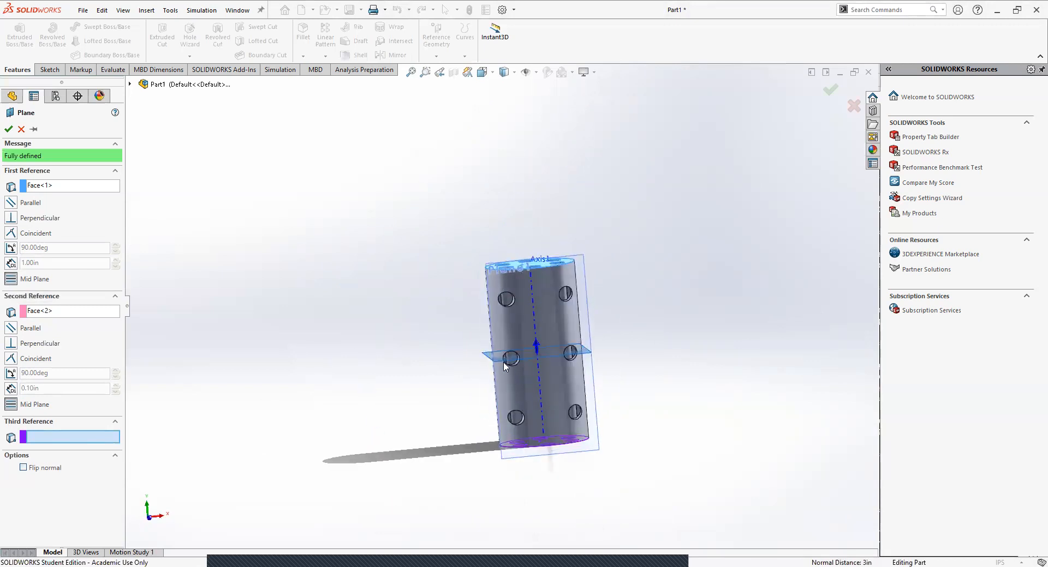
pyautogui.moveTo(503, 363); pyautogui.dragTo(505, 398, button='middle')
pyautogui.moveTo(484, 344); pyautogui.dragTo(577, 371, button='middle')
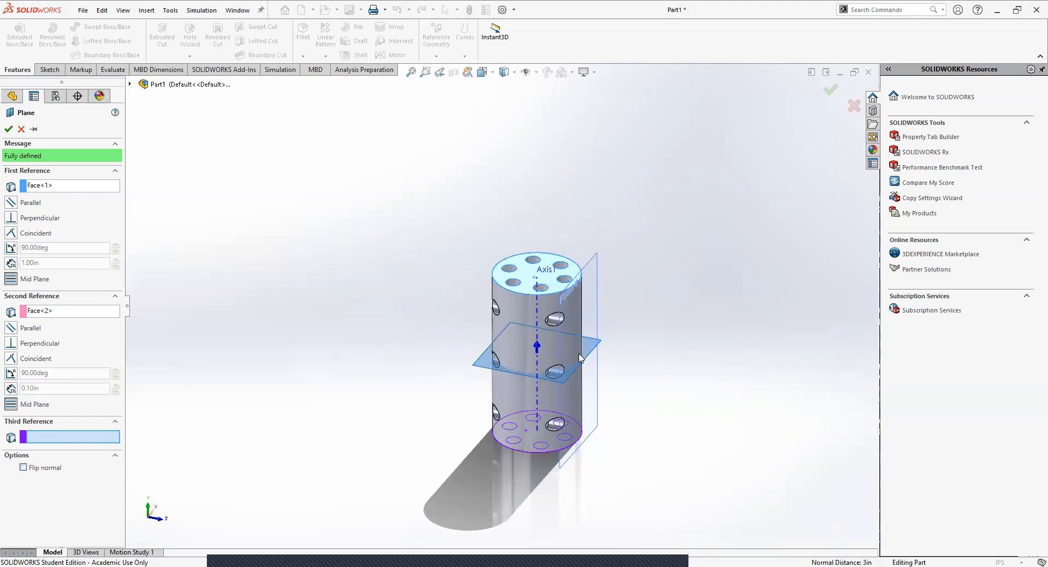
pyautogui.click(21, 128)
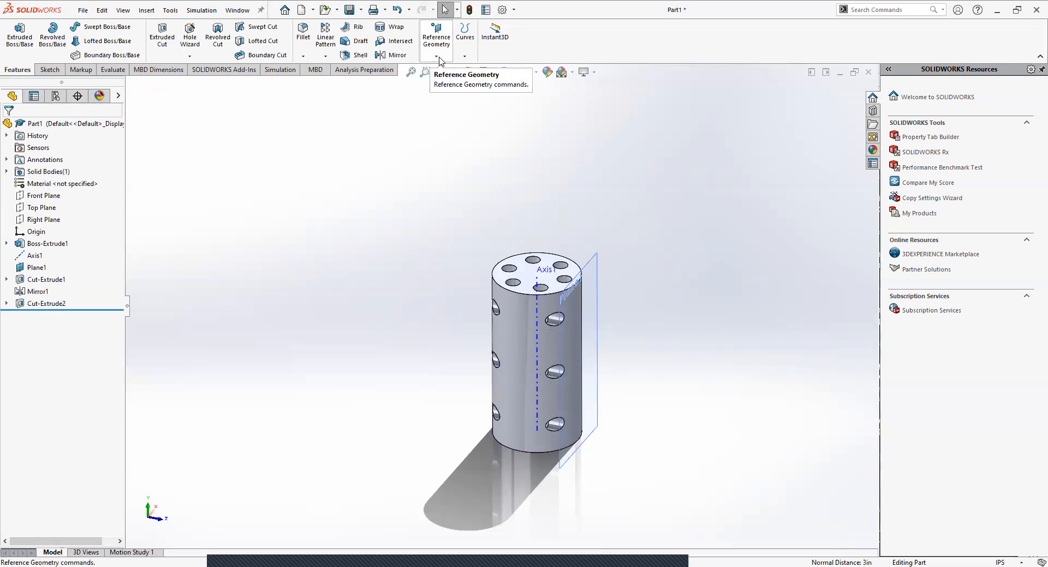
pyautogui.click(325, 57)
pyautogui.click(261, 107)
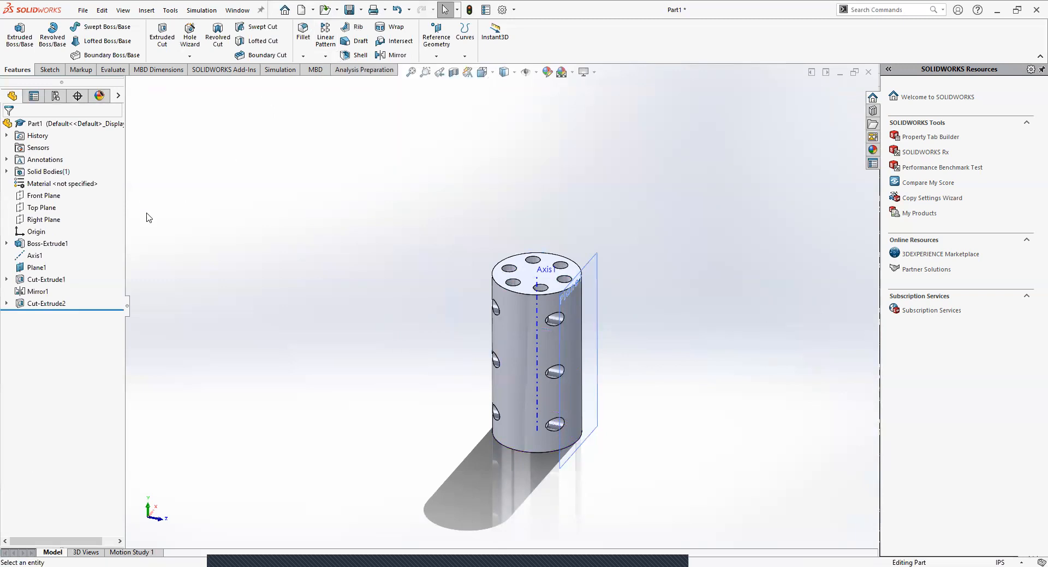
pyautogui.rightClick(39, 250)
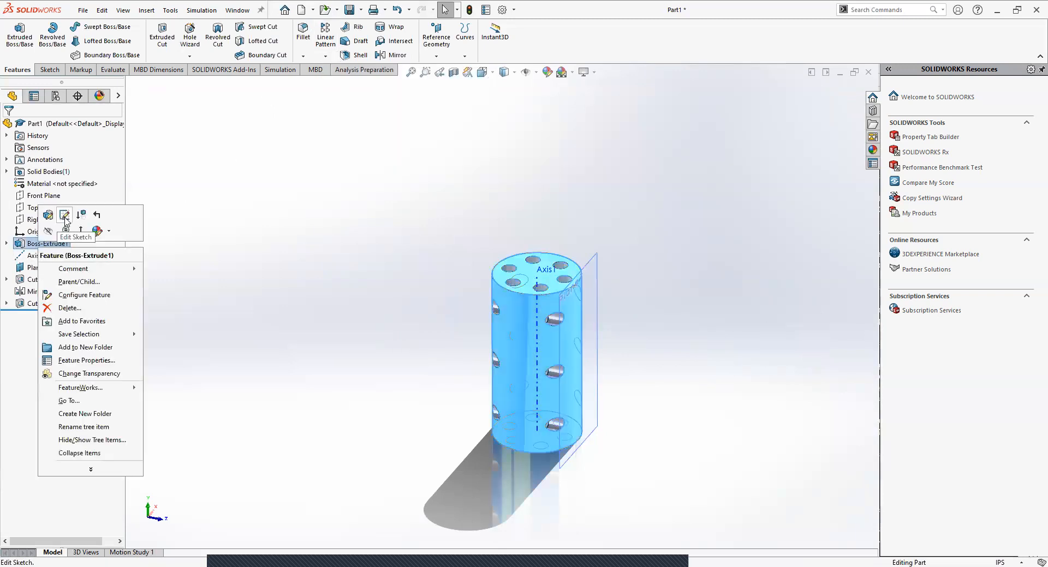
pyautogui.click(196, 278)
# Open the sketch of Cut-Extrude1, the side holes, for editing
pyautogui.rightClick(48, 280)
pyautogui.click(89, 244)
pyautogui.moveTo(519, 362)
pyautogui.mouseDown(button='middle')
pyautogui.moveTo(304, 309)
pyautogui.moveTo(382, 359)
pyautogui.mouseUp(button='middle')
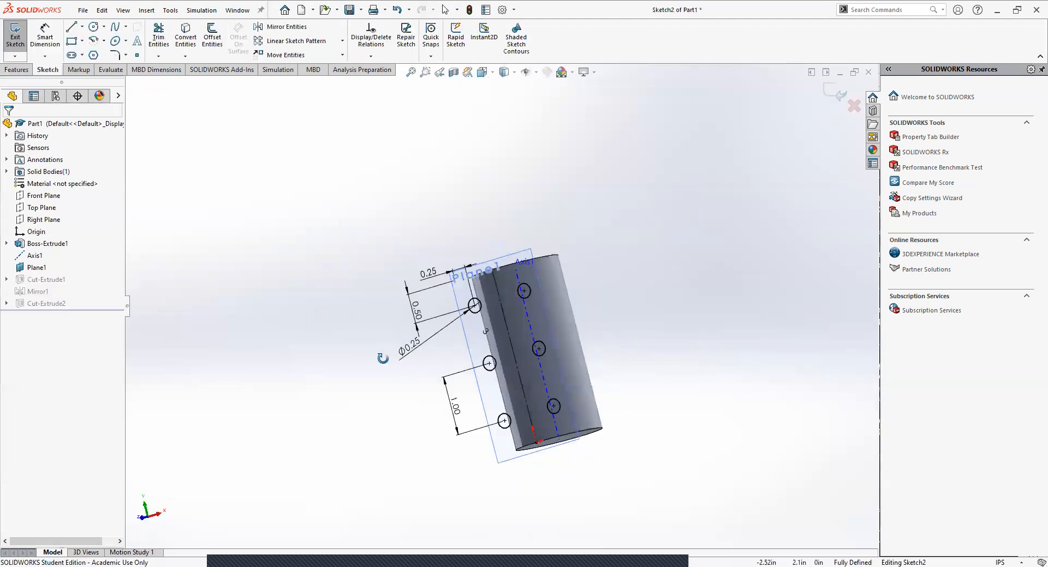
pyautogui.scroll(-4, 449, 322)
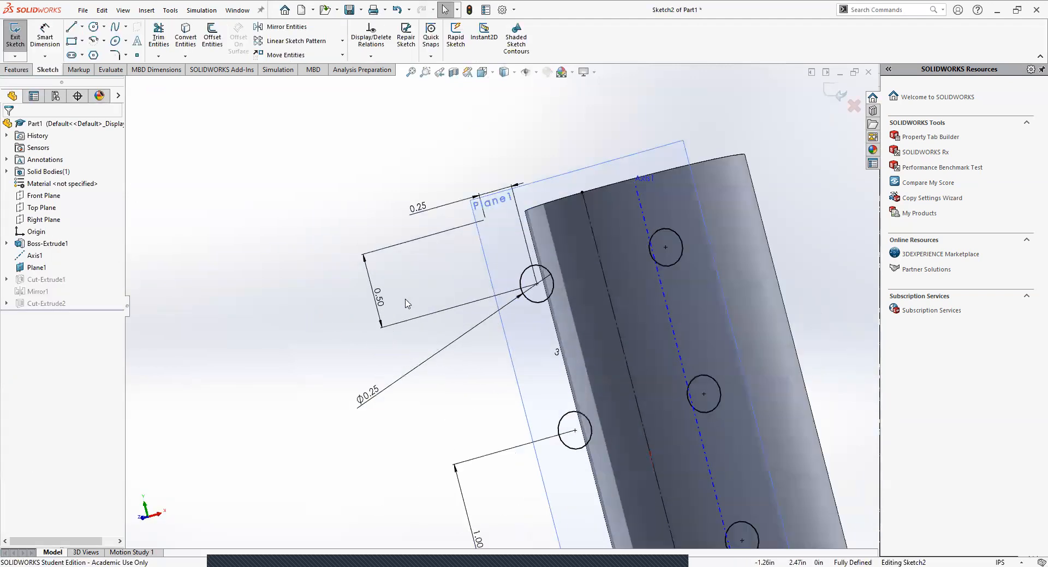
# Try a diameter of 1 in for the side-hole circles
pyautogui.click(376, 392)
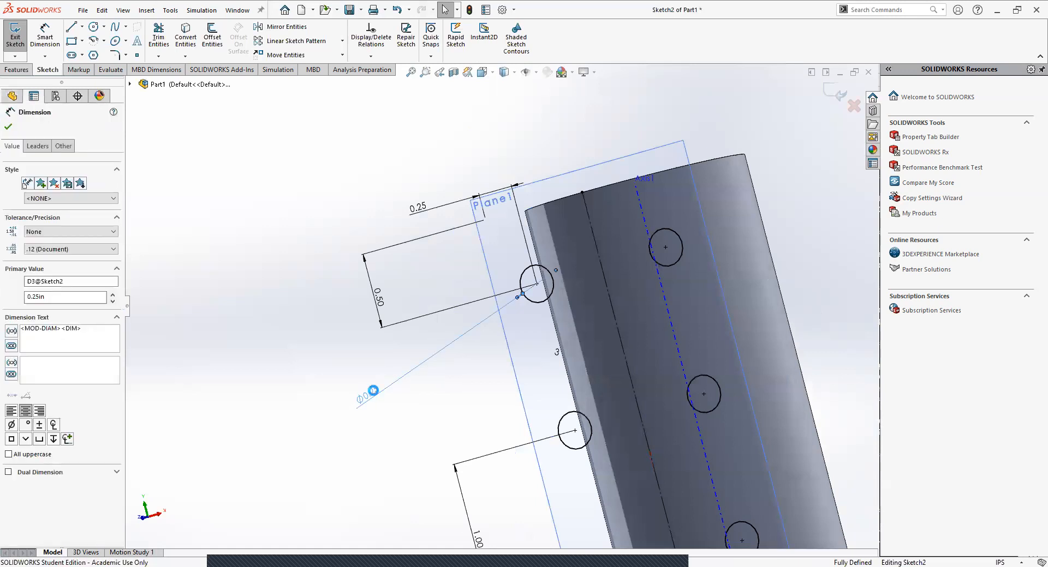
pyautogui.doubleClick(373, 391)
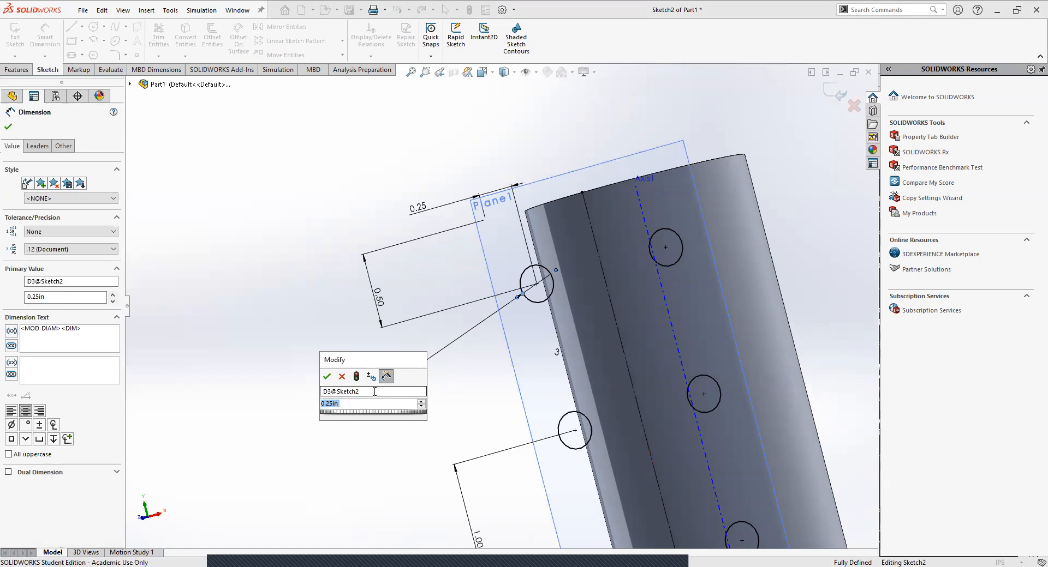
pyautogui.write('1')
pyautogui.press('Return')
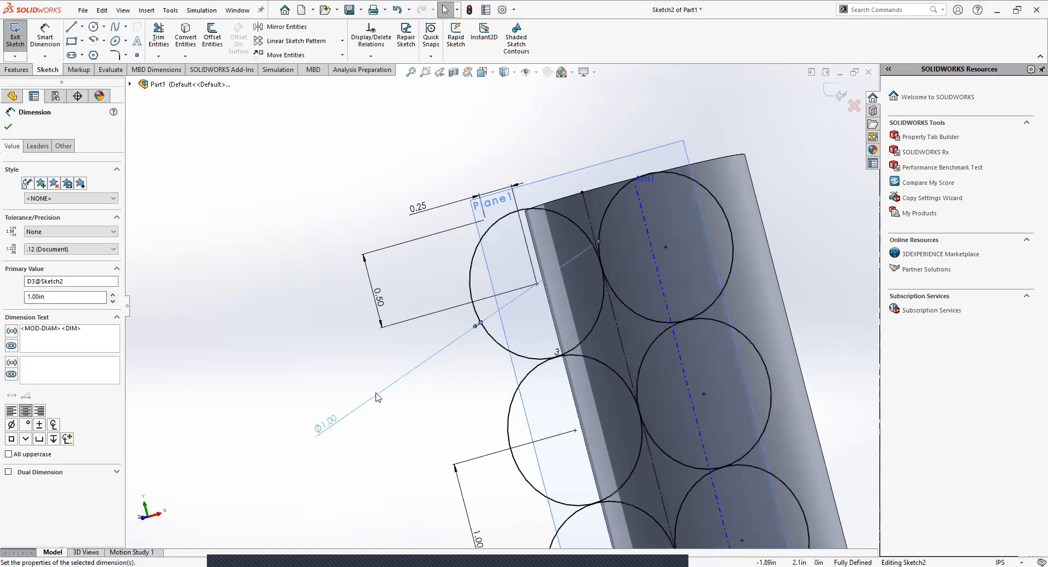
pyautogui.press('Escape')
# Set the side-hole circles' diameter to 0.75 in, exit the sketch to rebuild the part, and dismiss the rebuild report
pyautogui.doubleClick(333, 426)
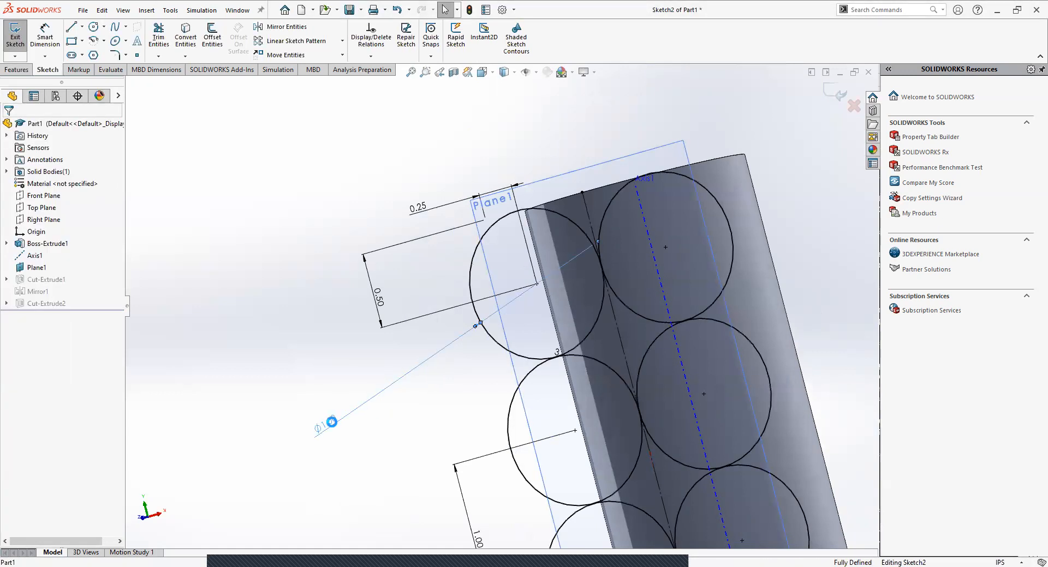
pyautogui.write('.')
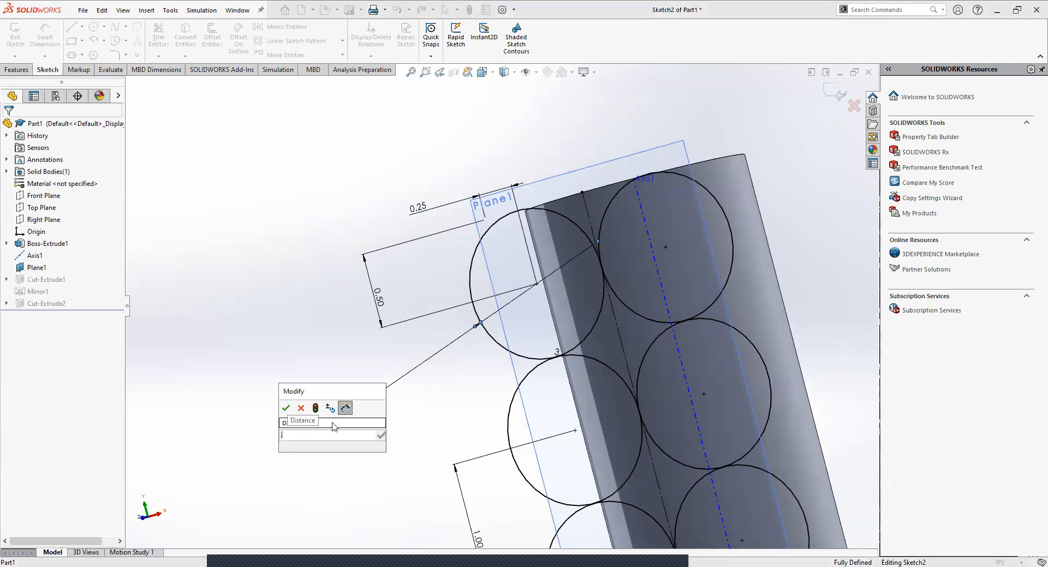
pyautogui.write('75')
pyautogui.press('Return')
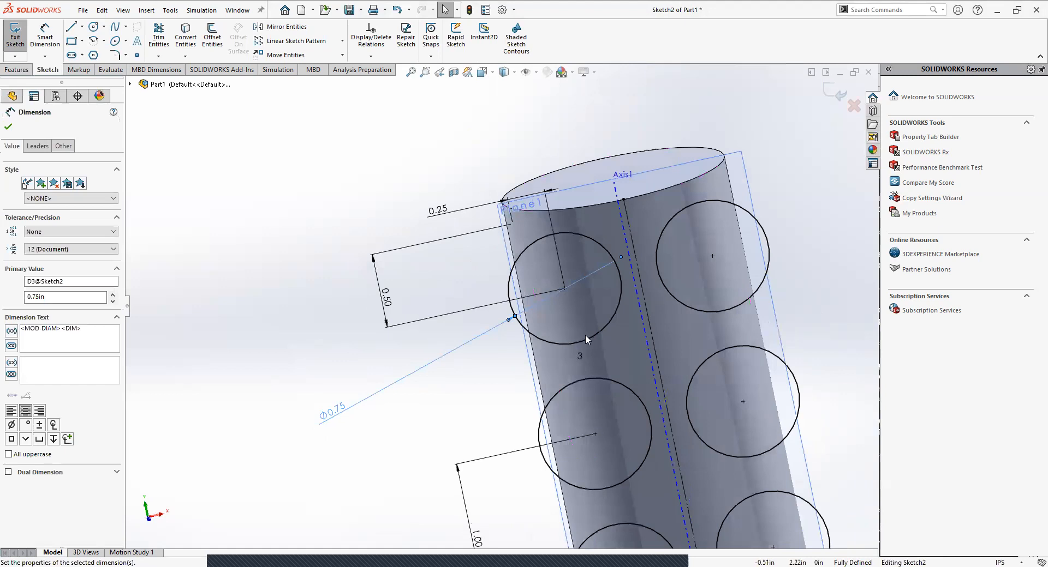
pyautogui.scroll(3, 613, 313)
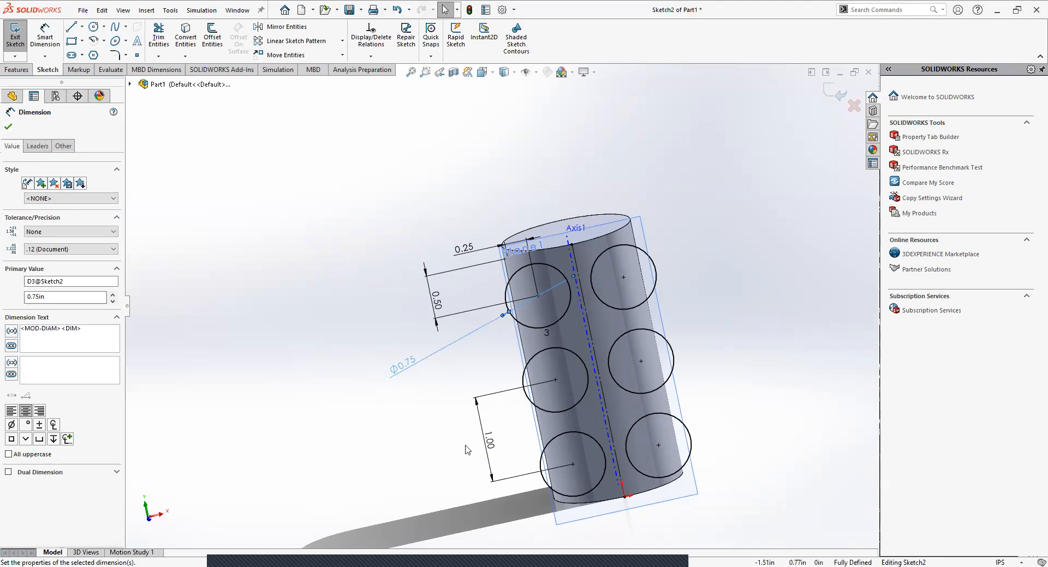
pyautogui.click(8, 127)
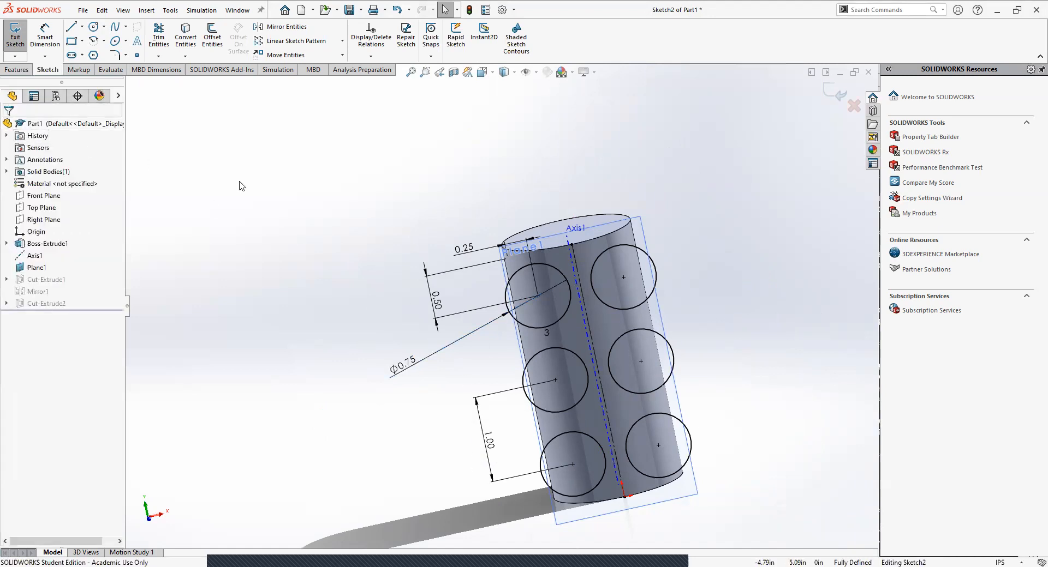
pyautogui.click(14, 39)
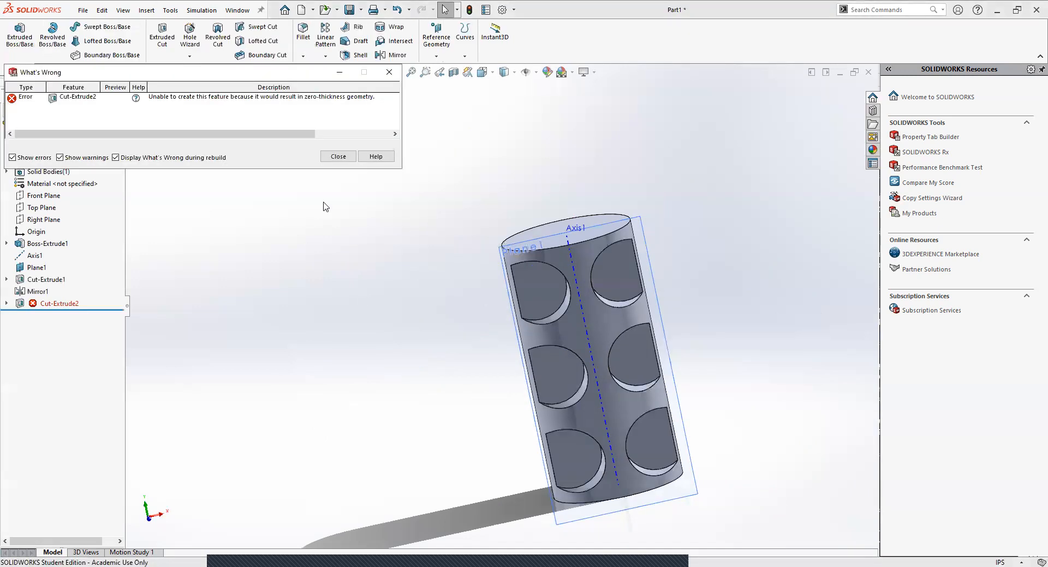
pyautogui.click(338, 157)
pyautogui.moveTo(491, 306); pyautogui.dragTo(561, 261, button='middle')
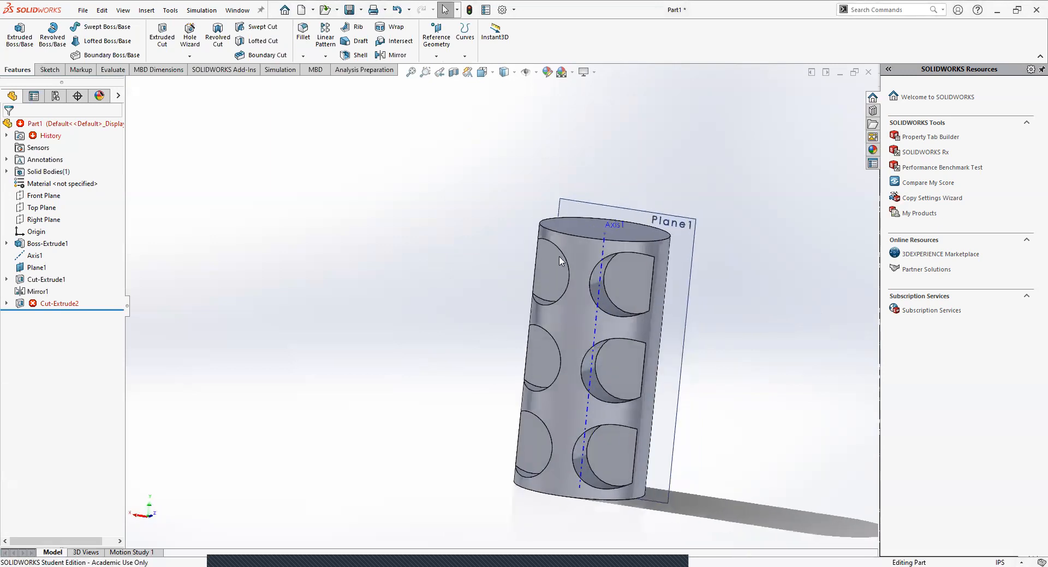
pyautogui.moveTo(589, 295); pyautogui.dragTo(416, 338, button='middle')
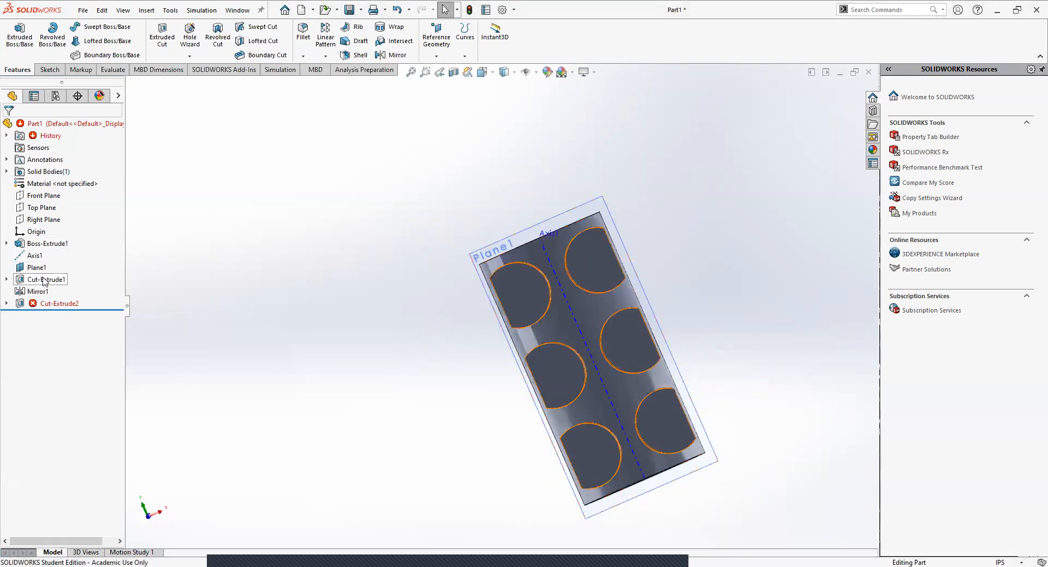
# Set the diameter of the side-hole circles in Cut-Extrude1's sketch to 0.25 in and exit the sketch to rebuild the part
pyautogui.rightClick(44, 280)
pyautogui.click(69, 246)
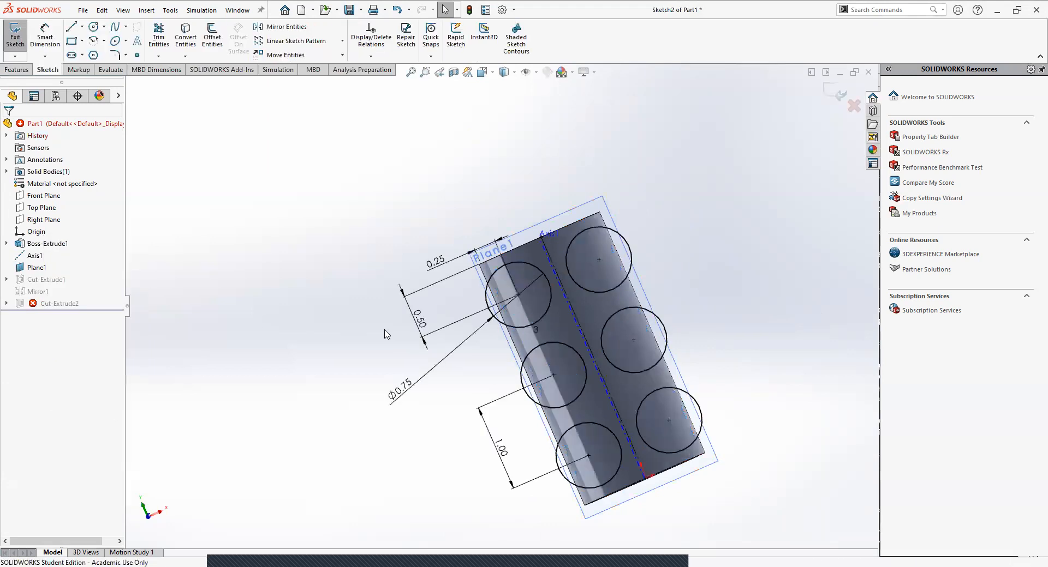
pyautogui.doubleClick(409, 385)
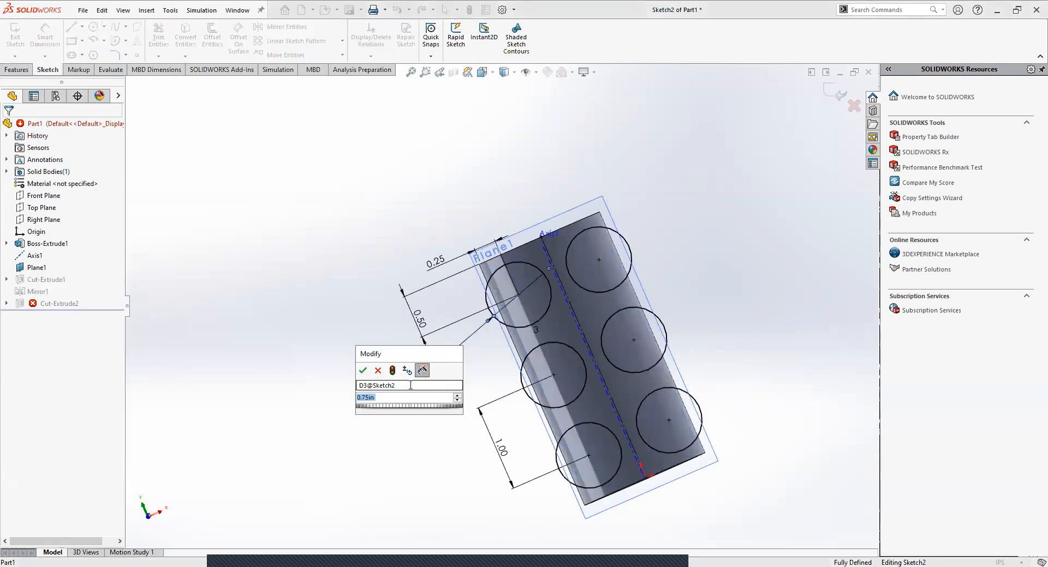
pyautogui.write('.')
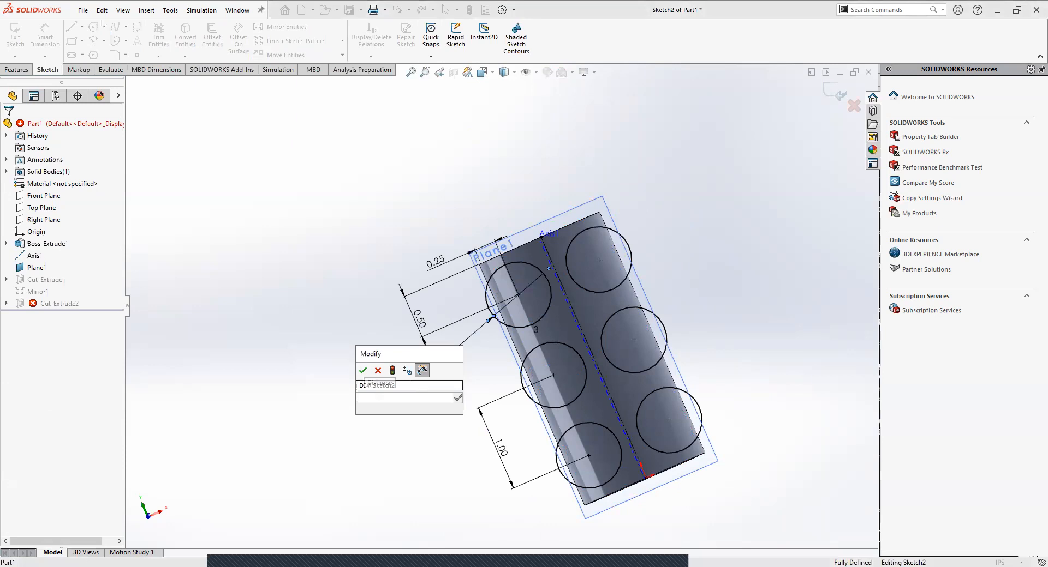
pyautogui.write('25')
pyautogui.press('Return')
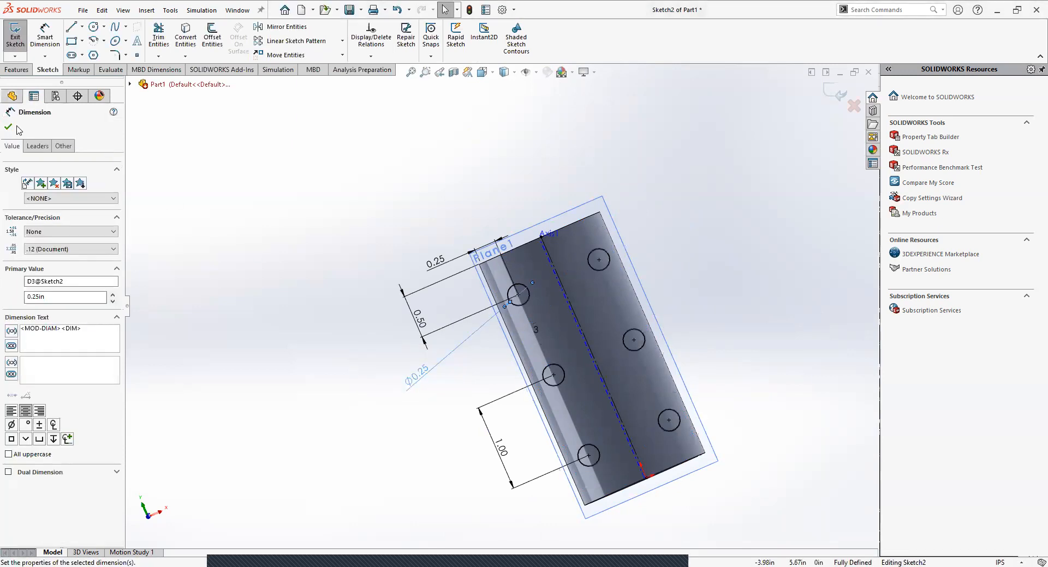
pyautogui.click(14, 96)
pyautogui.click(15, 32)
pyautogui.moveTo(447, 299)
pyautogui.mouseDown(button='middle')
pyautogui.moveTo(458, 262)
pyautogui.moveTo(526, 238)
pyautogui.mouseUp(button='middle')
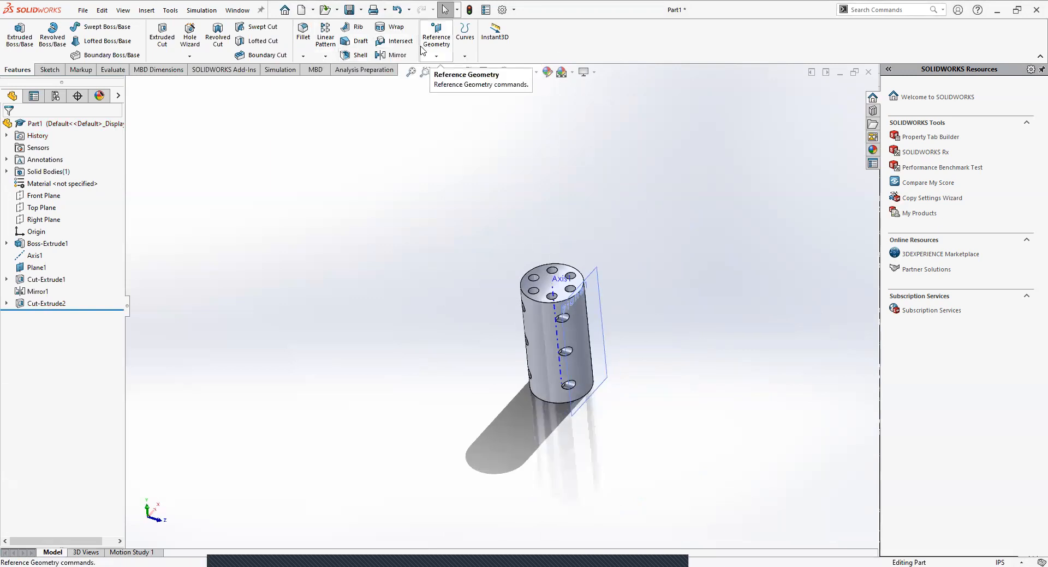
pyautogui.moveTo(609, 274); pyautogui.dragTo(607, 374, button='middle')
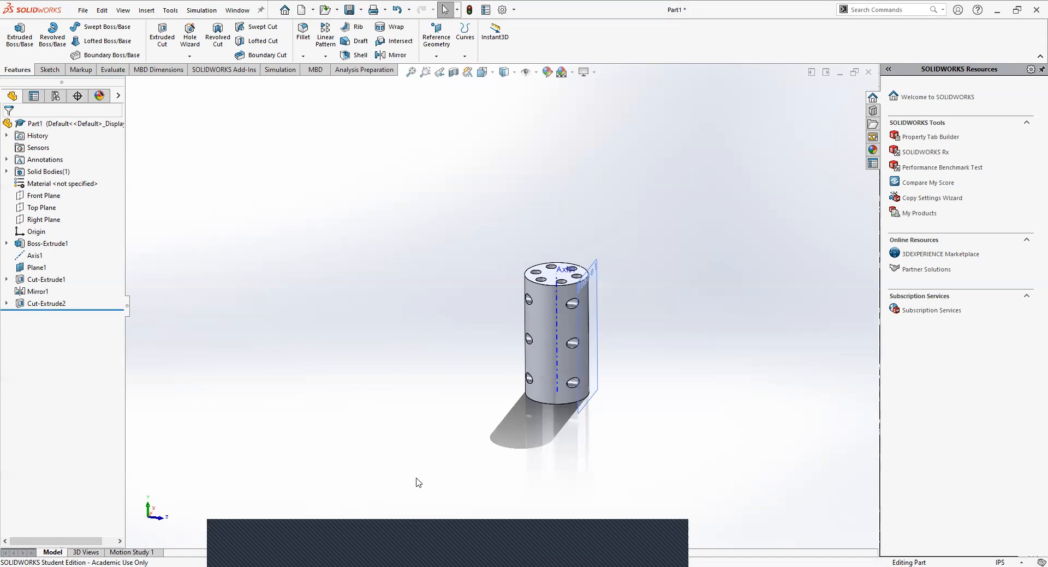
pyautogui.click(57, 70)
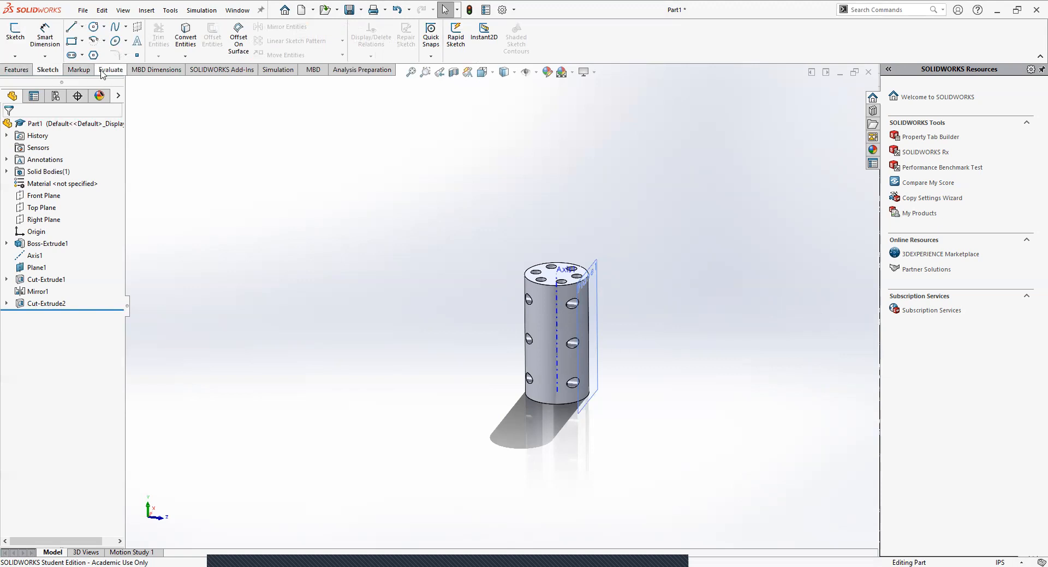
pyautogui.click(7, 72)
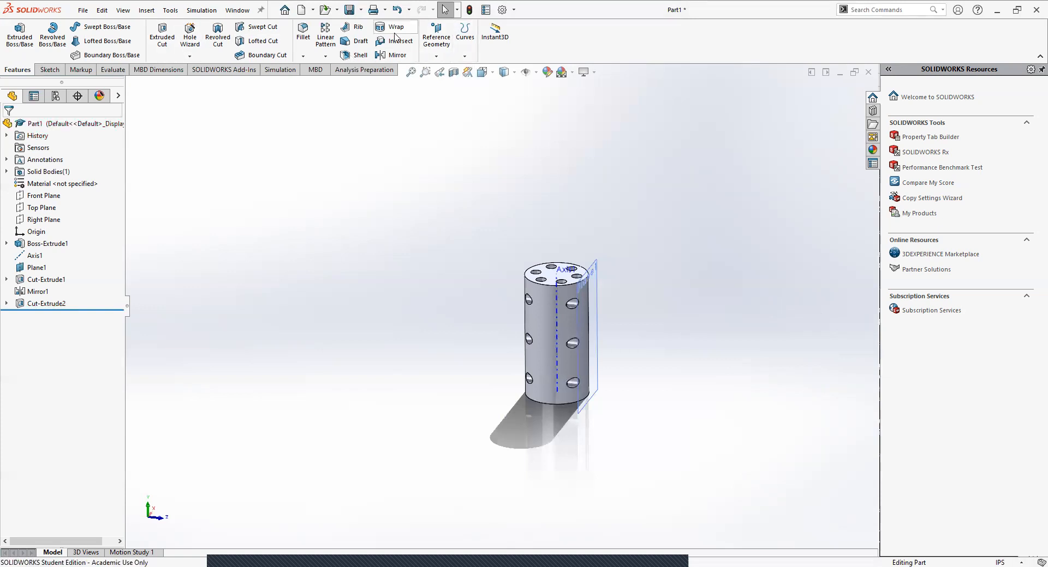
pyautogui.moveTo(589, 249); pyautogui.dragTo(398, 176, button='middle')
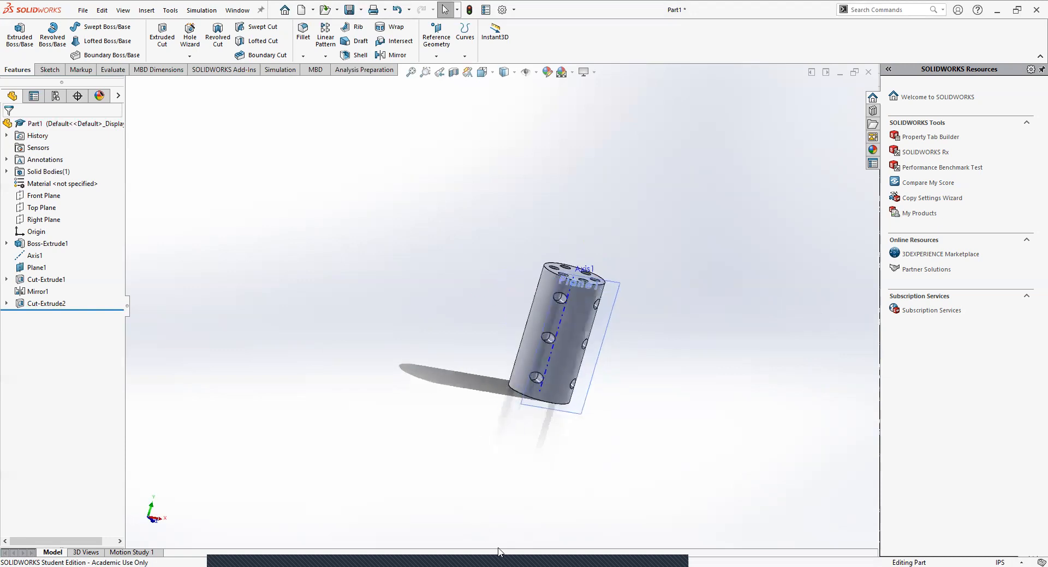